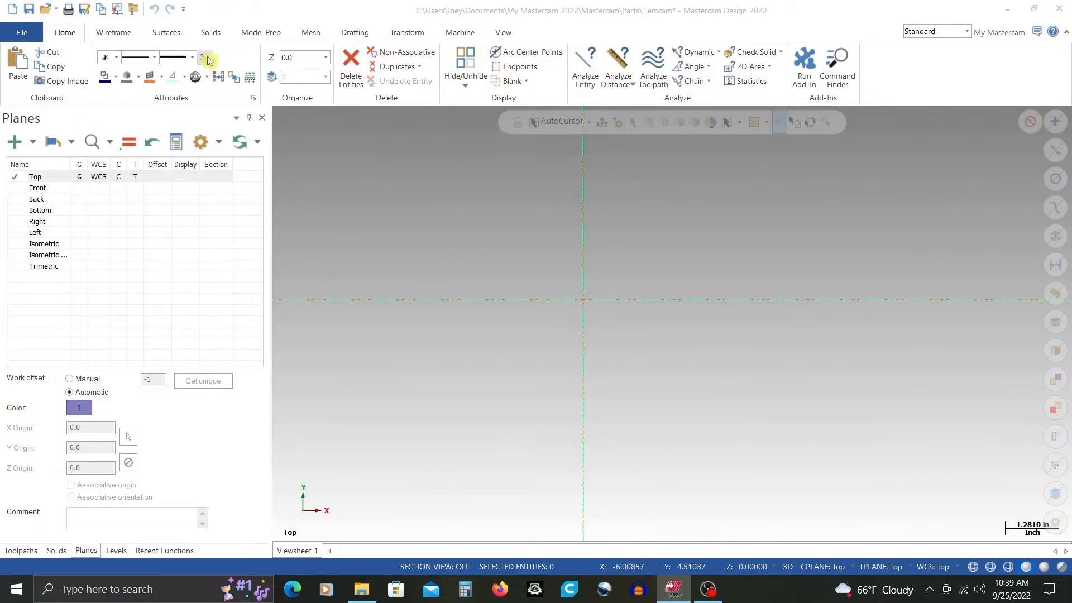
- Open the recent file MILL BASICS 1.emcam without saving the changes to T.emcam
left_click(57, 12)
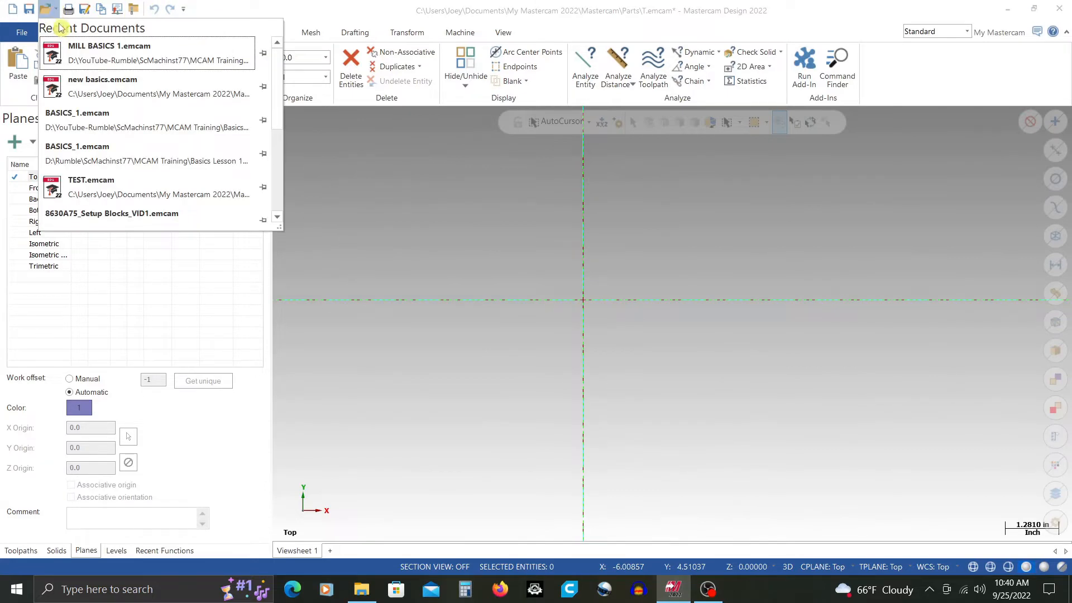
left_click(95, 47)
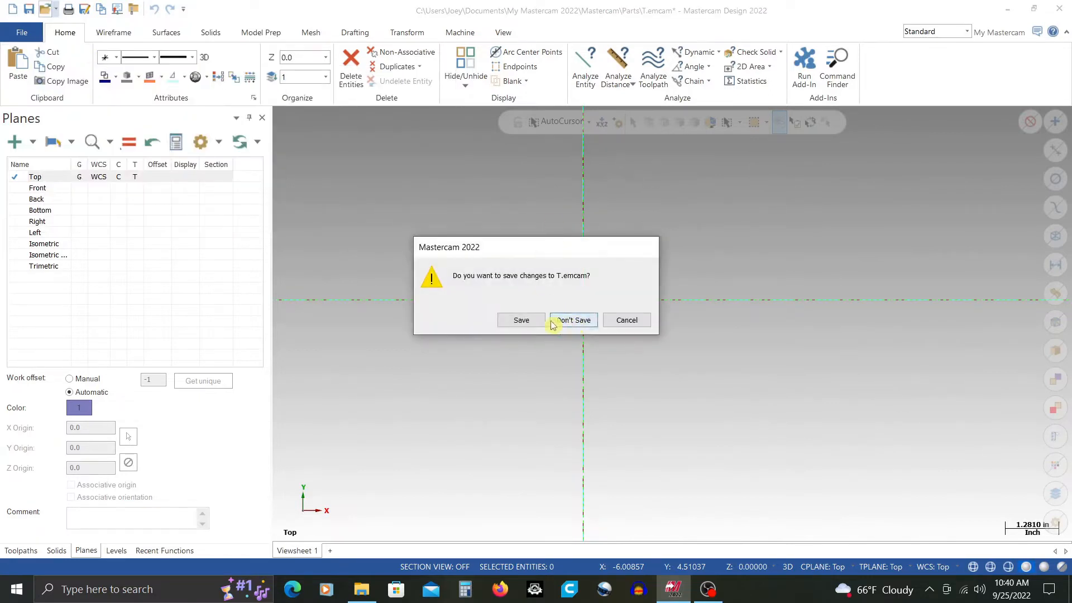
left_click(569, 321)
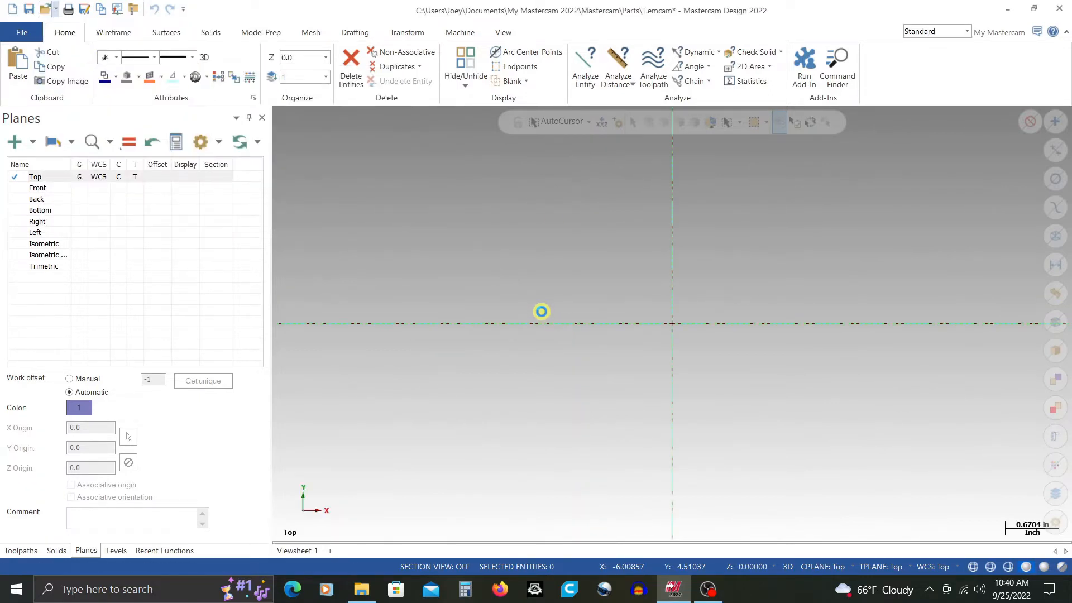
- Start Translate to Plane on the solid part and define the source plane from its flat back face
scroll(681, 252, "down", 7)
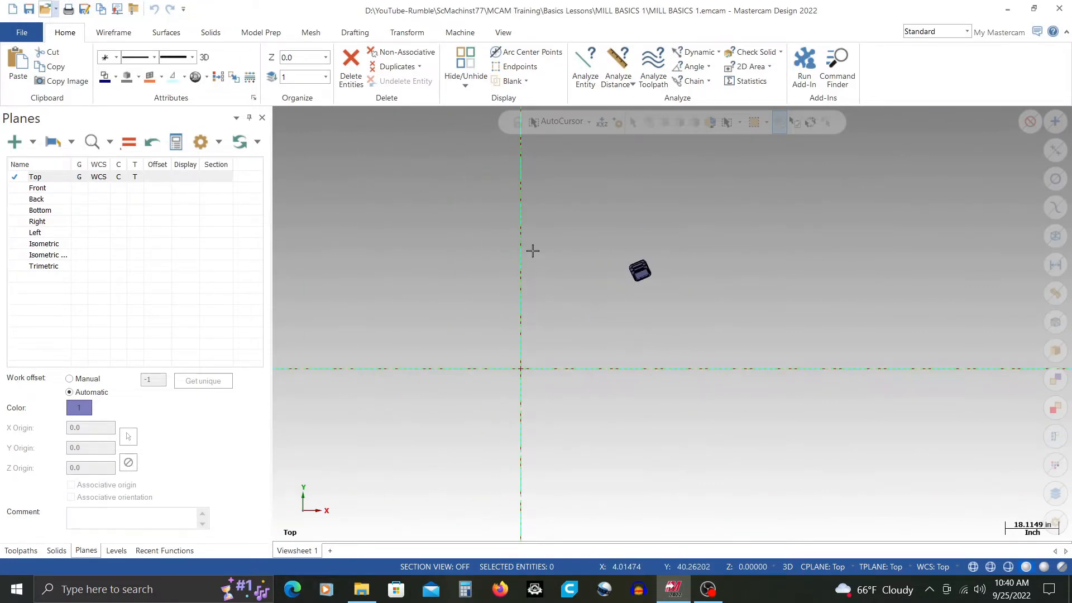
mouse_move(517, 395)
middle_mouse_down()
mouse_move(438, 302)
mouse_move(400, 311)
middle_mouse_up()
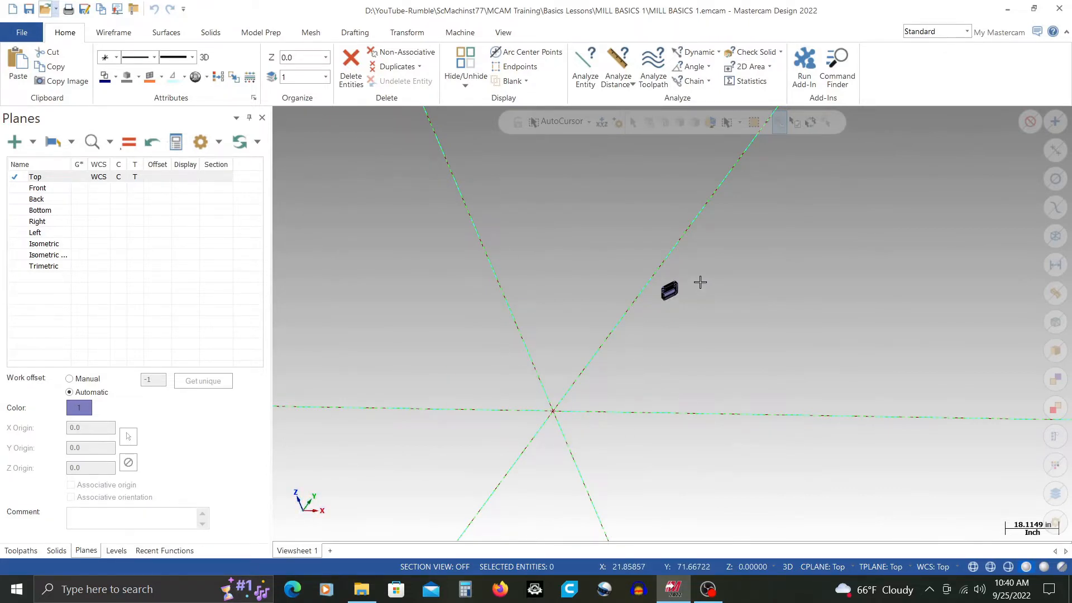
scroll(671, 287, "up", 3)
mouse_move(671, 287)
middle_mouse_down()
mouse_move(520, 249)
mouse_move(481, 270)
mouse_move(624, 284)
middle_mouse_up()
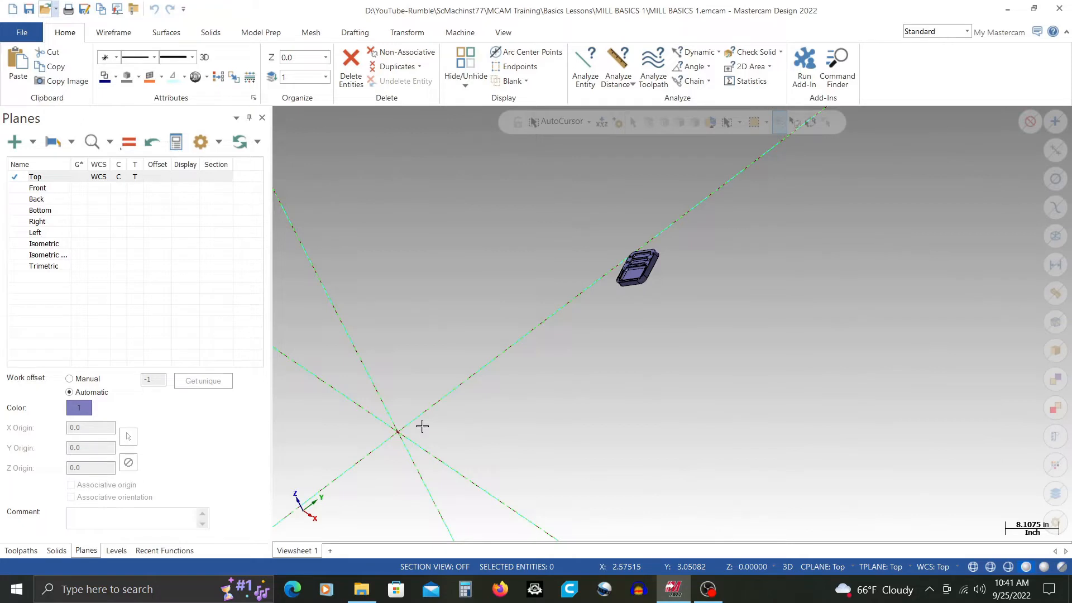
scroll(578, 267, "up", 2)
left_click(677, 280)
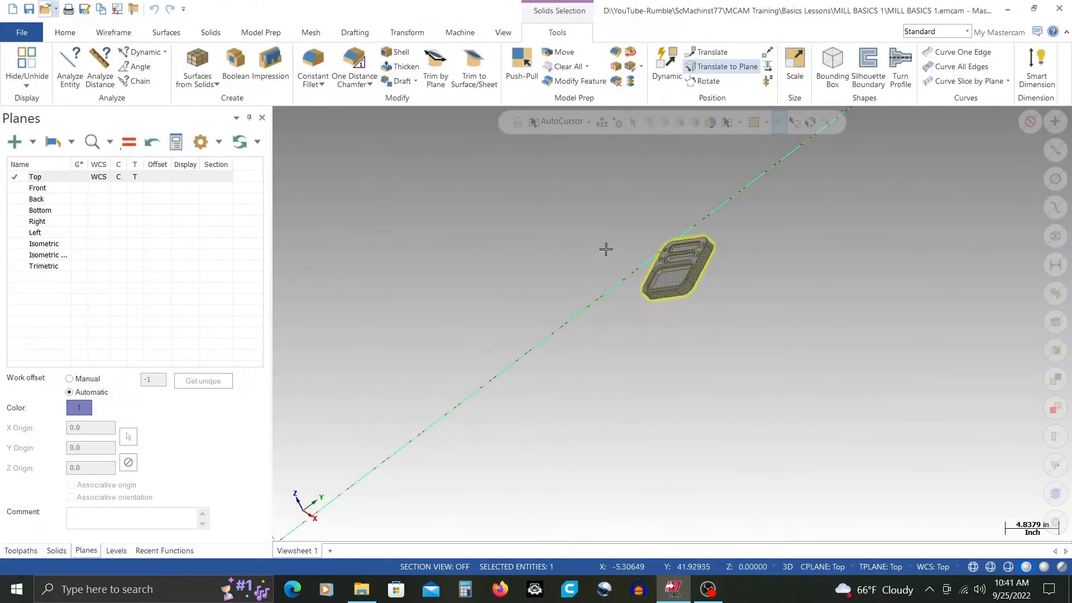
left_click(721, 68)
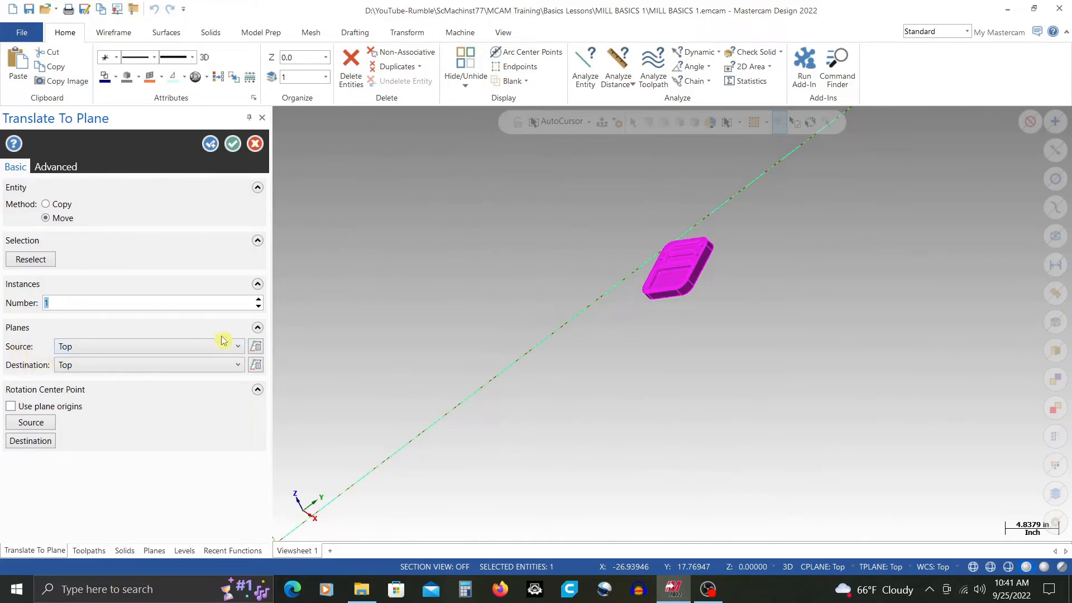
left_click(257, 349)
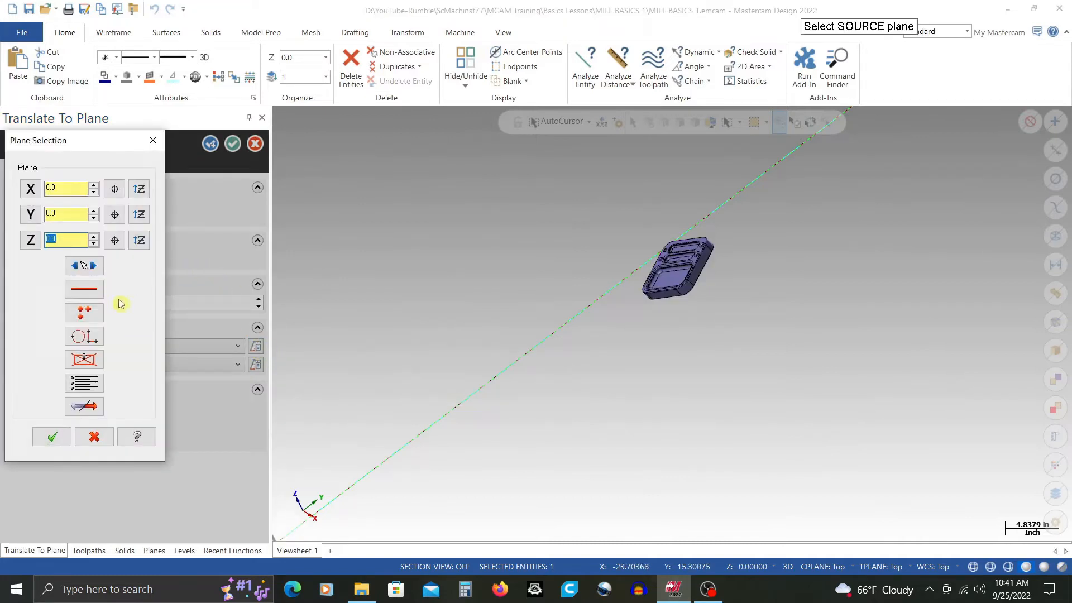
left_click(89, 339)
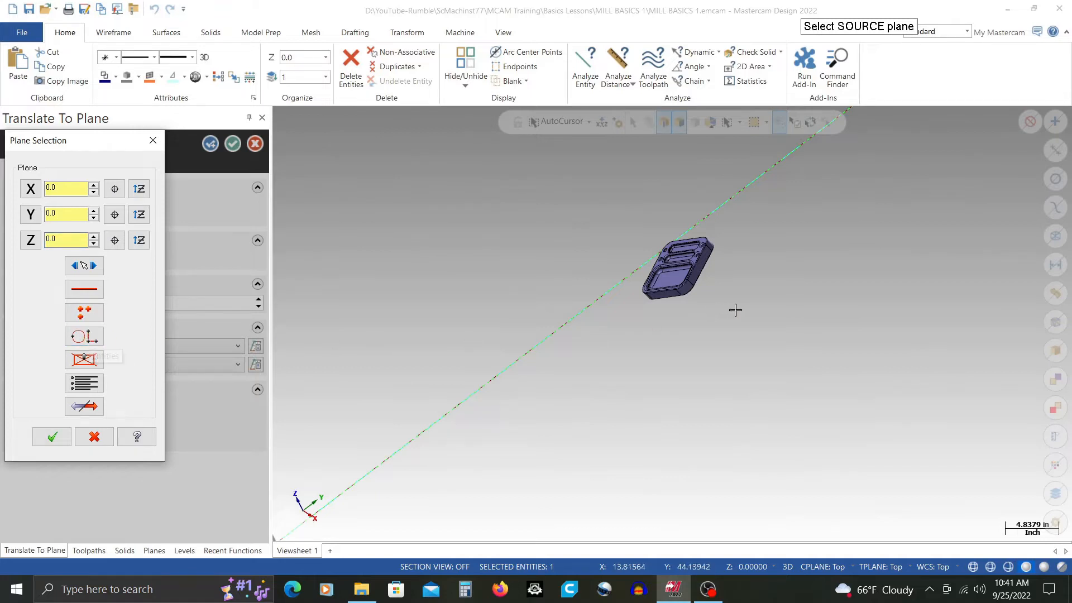
middle_click_drag(740, 310, 530, 278)
scroll(481, 260, "up", 2)
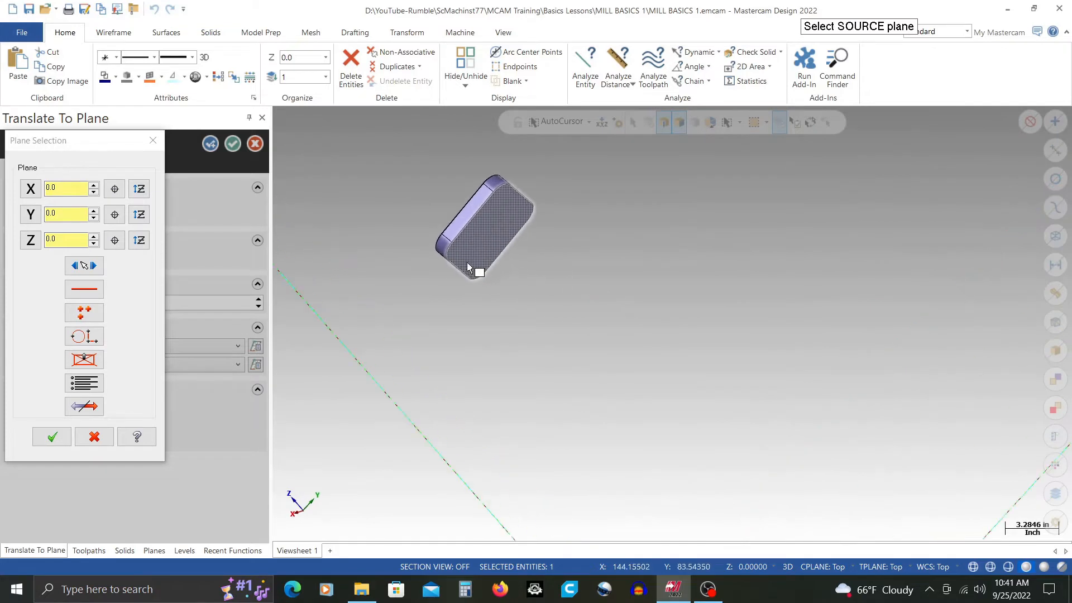
left_click(488, 234)
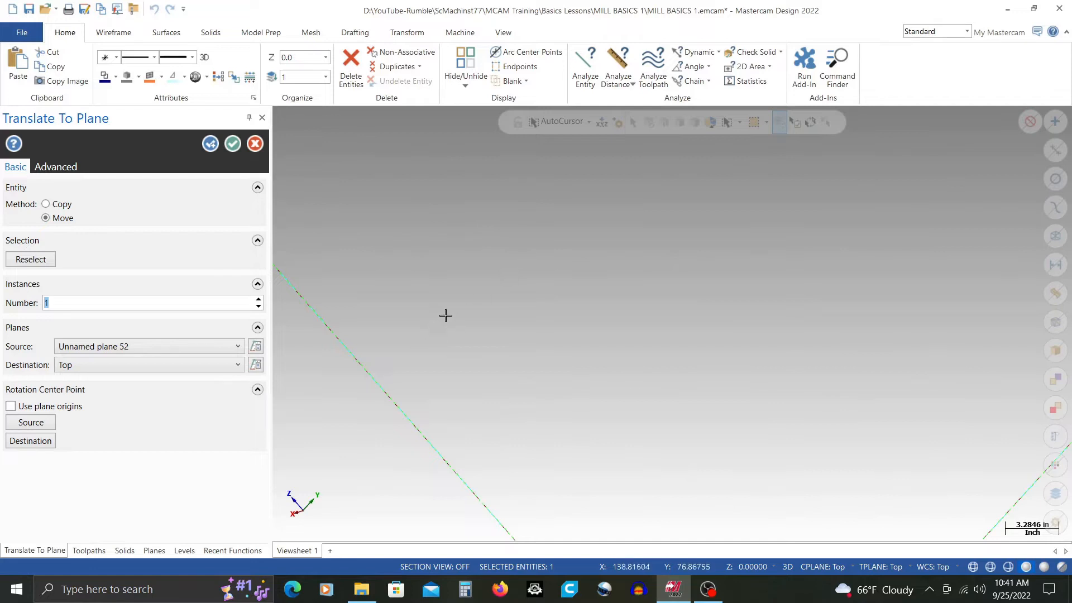
- Set the destination plane of the translation to Bottom
scroll(493, 283, "down", 5)
middle_click_drag(487, 280, 644, 382)
scroll(534, 376, "down", 1)
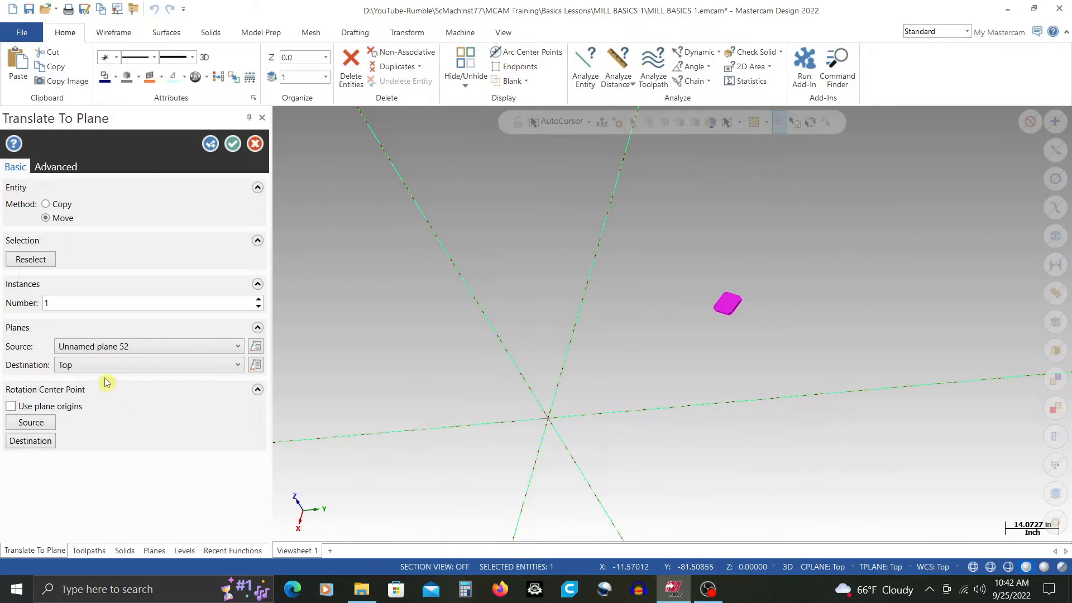
left_click(180, 371)
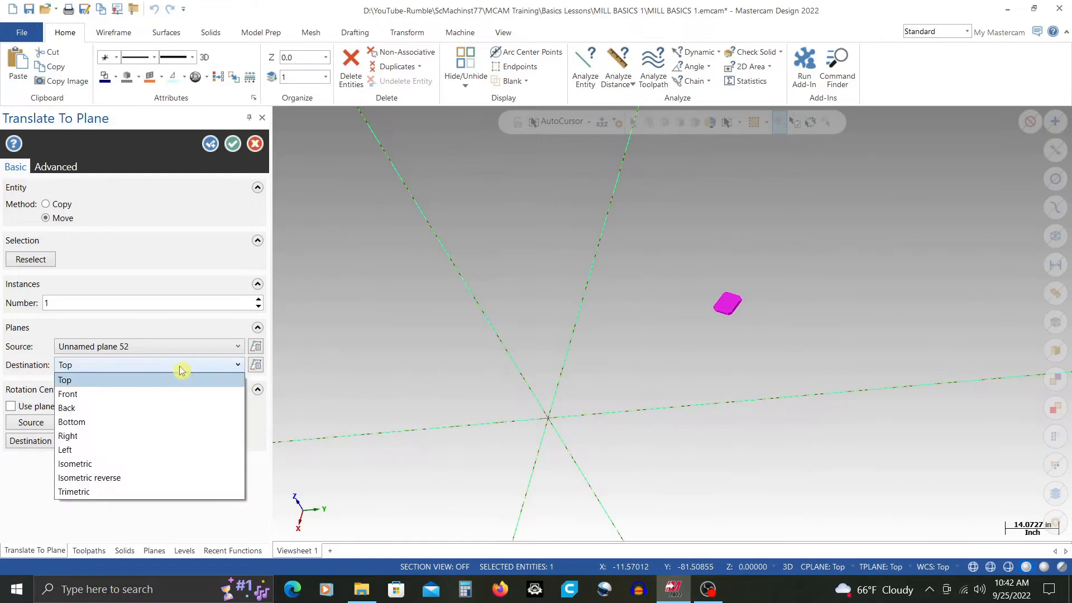
left_click(176, 422)
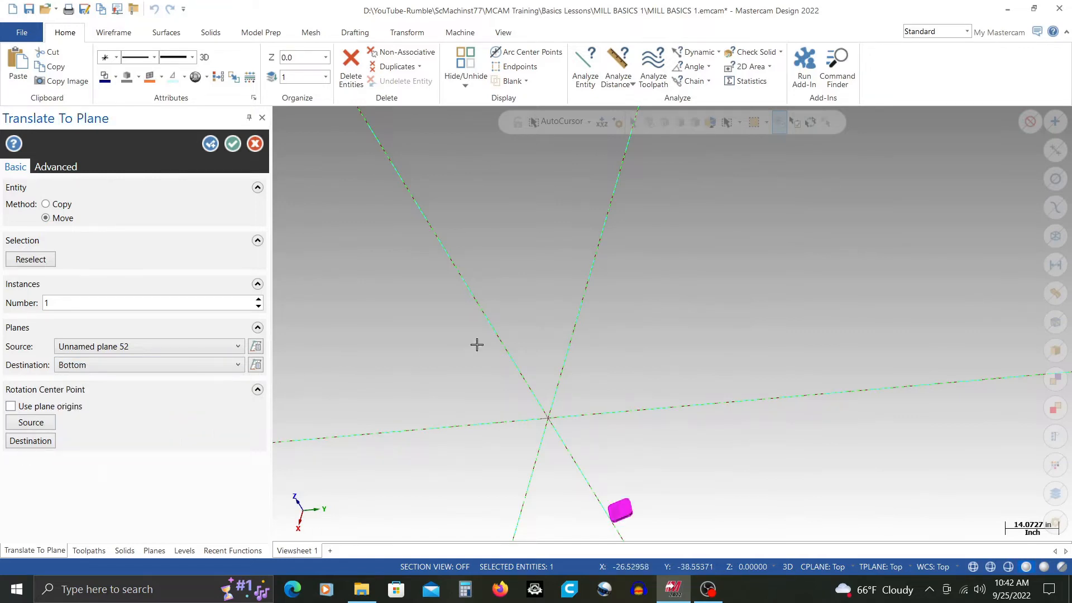
- Check the part's previewed orientation in the Top and Right views and accept the plane translation
scroll(469, 326, "down", 3)
right_click(446, 329)
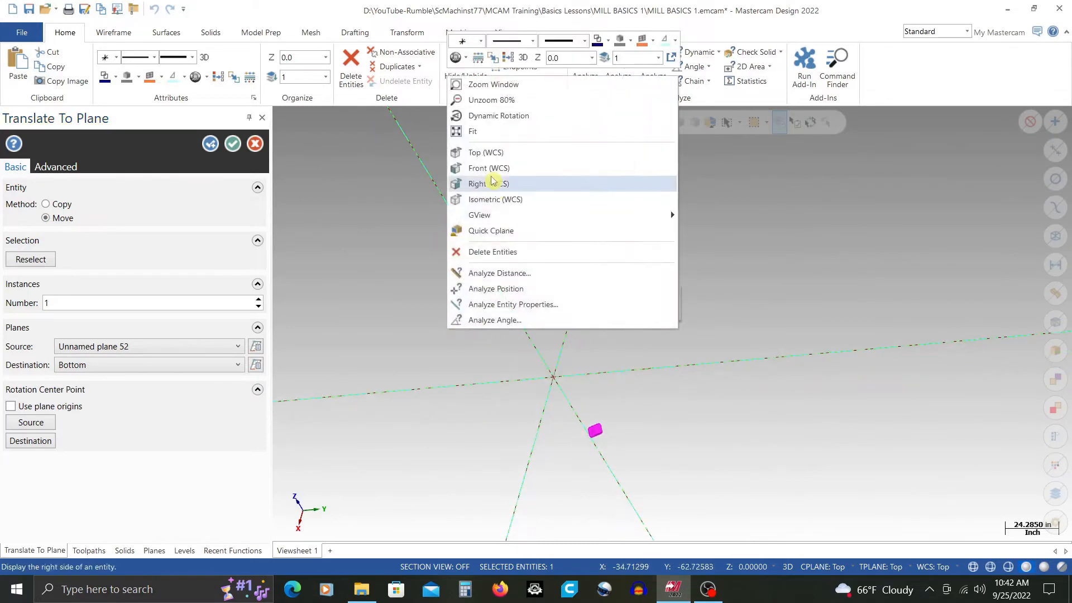
left_click(518, 153)
scroll(642, 257, "up", 10)
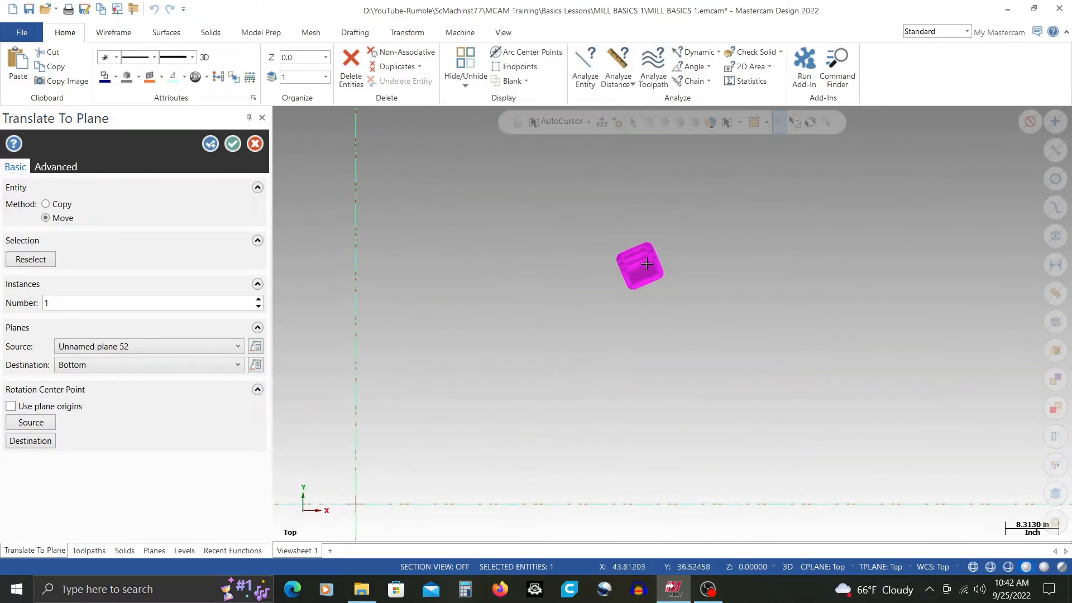
scroll(623, 257, "up", 3)
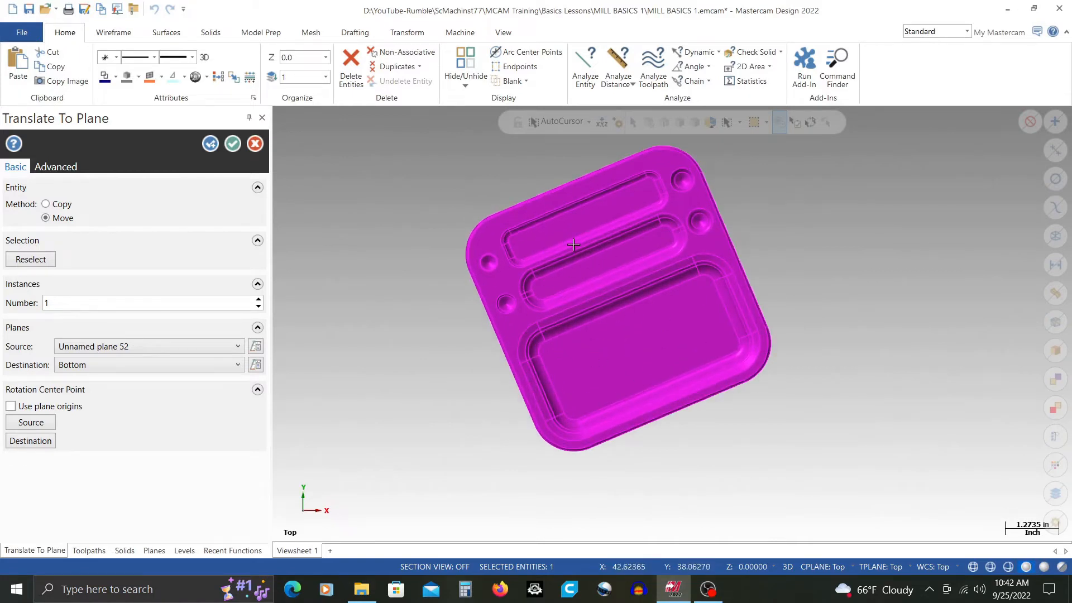
scroll(484, 282, "down", 2)
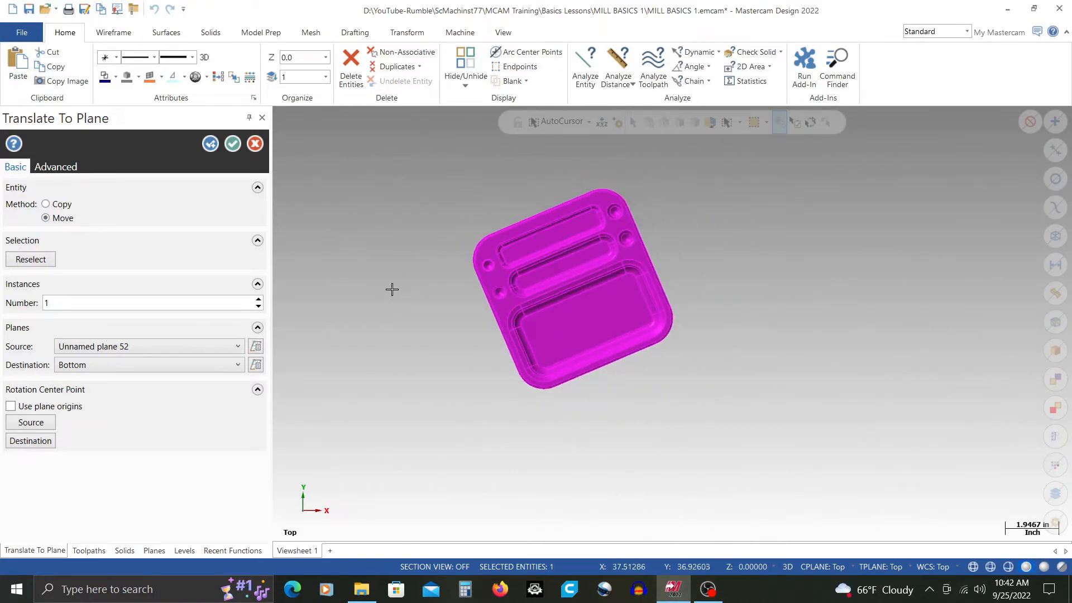
right_click(358, 268)
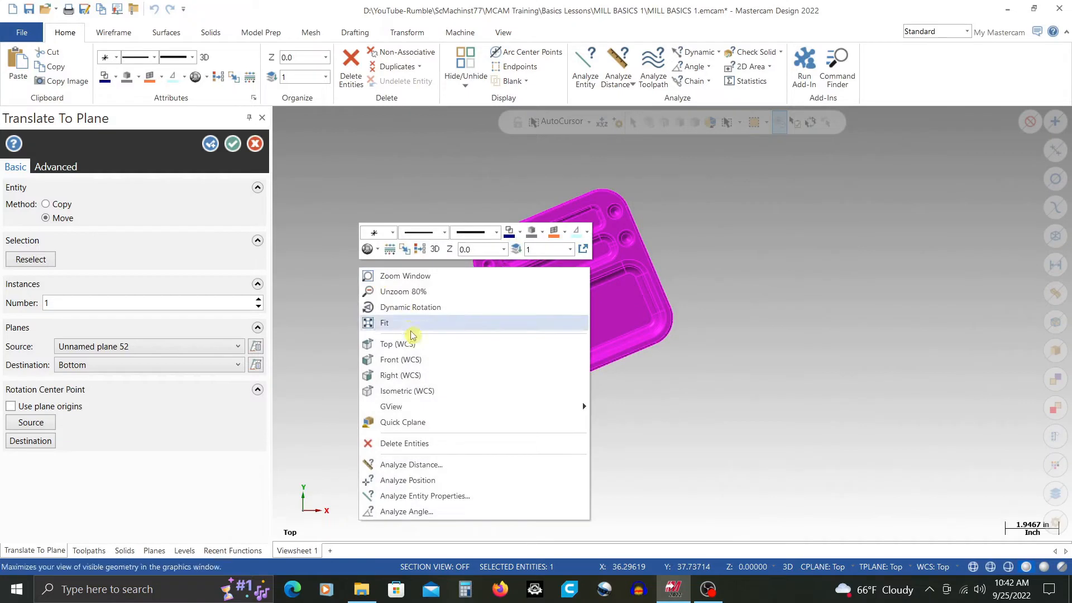
left_click(439, 374)
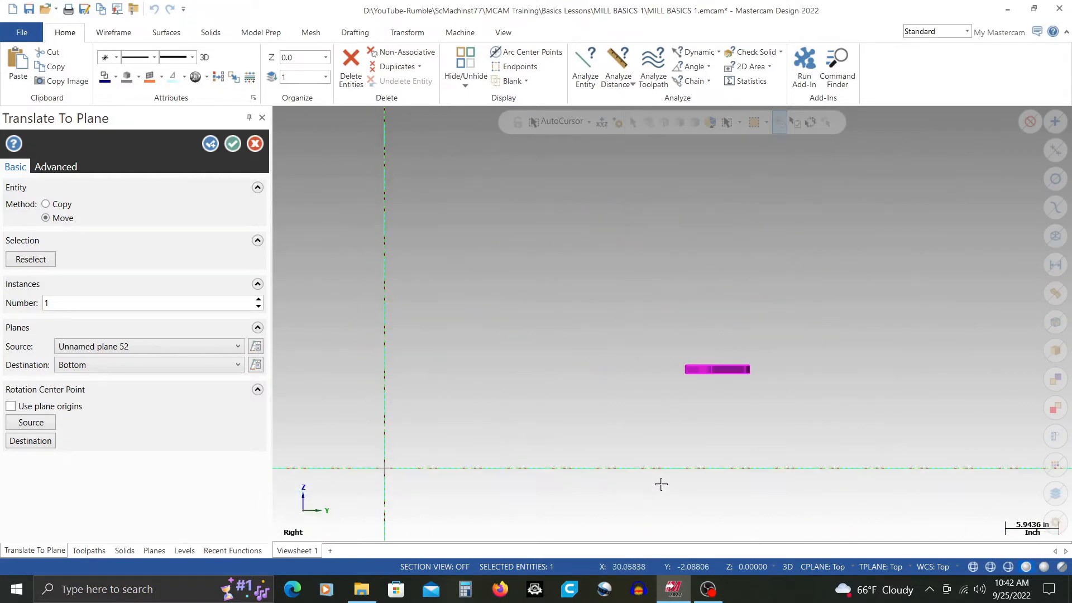
scroll(783, 463, "up", 2)
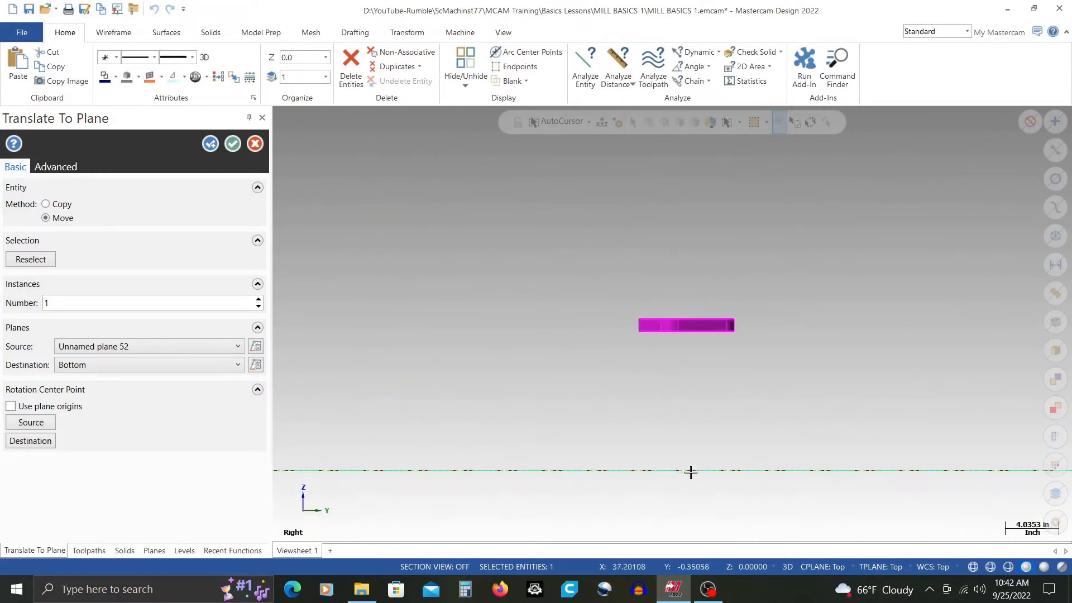
scroll(644, 458, "down", 2)
scroll(682, 428, "down", 1)
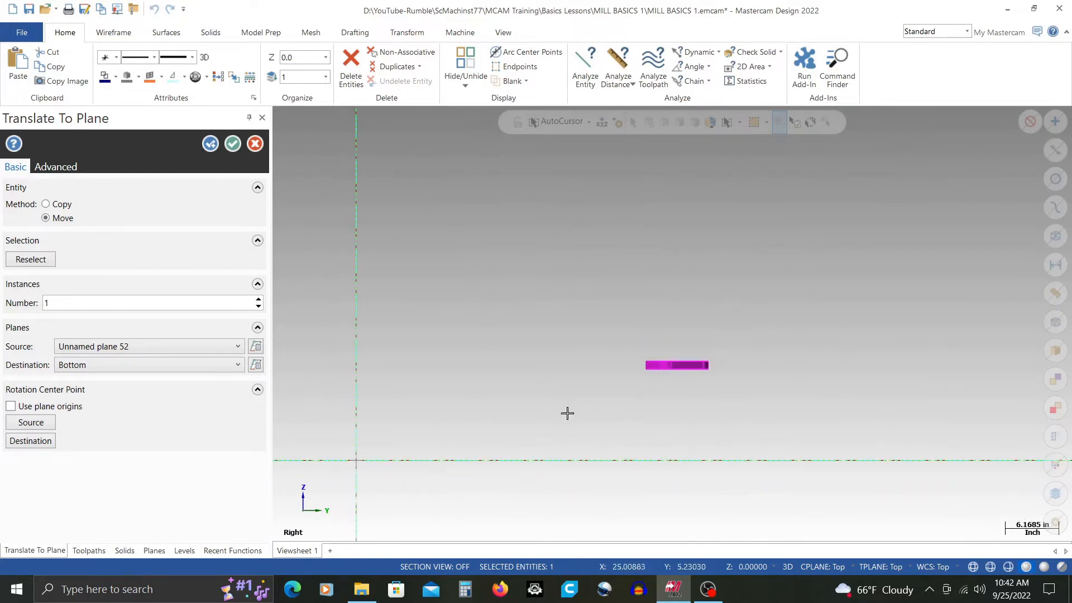
left_click(232, 144)
- From the Top view, run Analyze Dynamic on the large pocket's floor to examine its normal direction
right_click(473, 247)
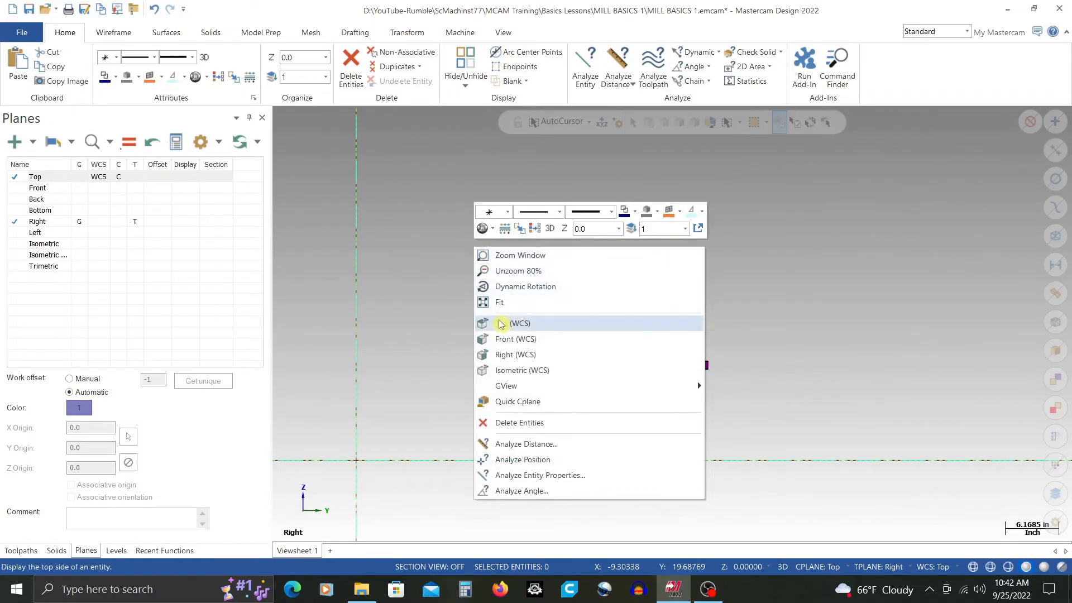
left_click(504, 326)
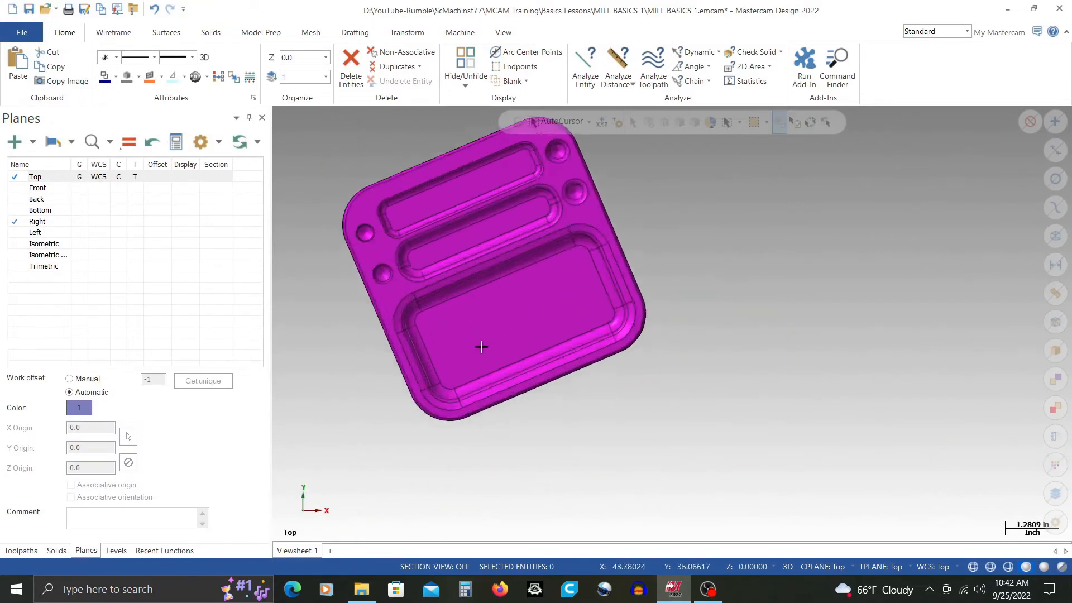
scroll(470, 291, "up", 1)
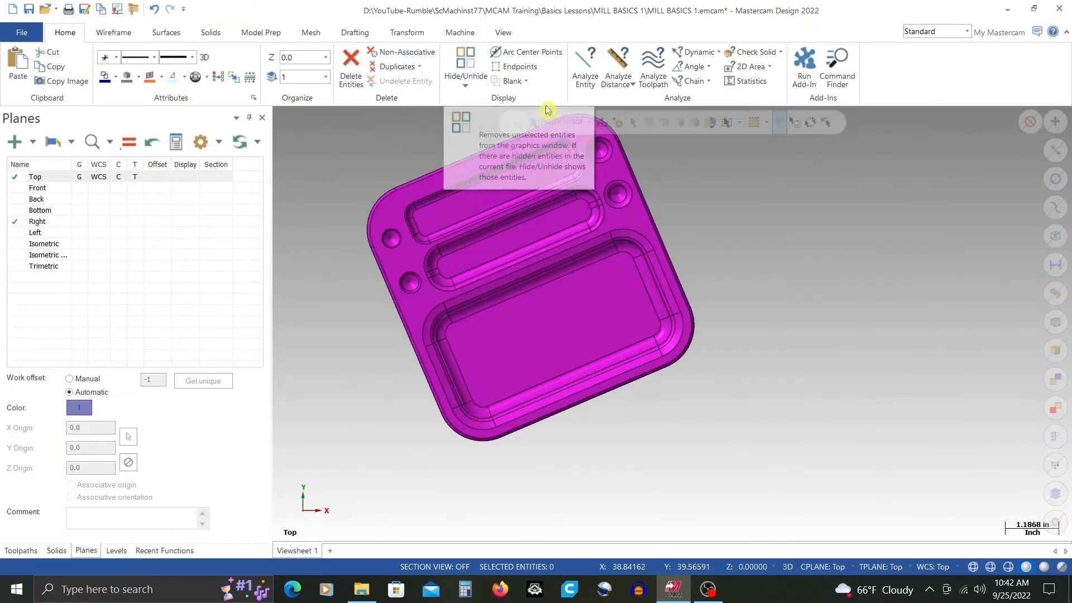
left_click(695, 52)
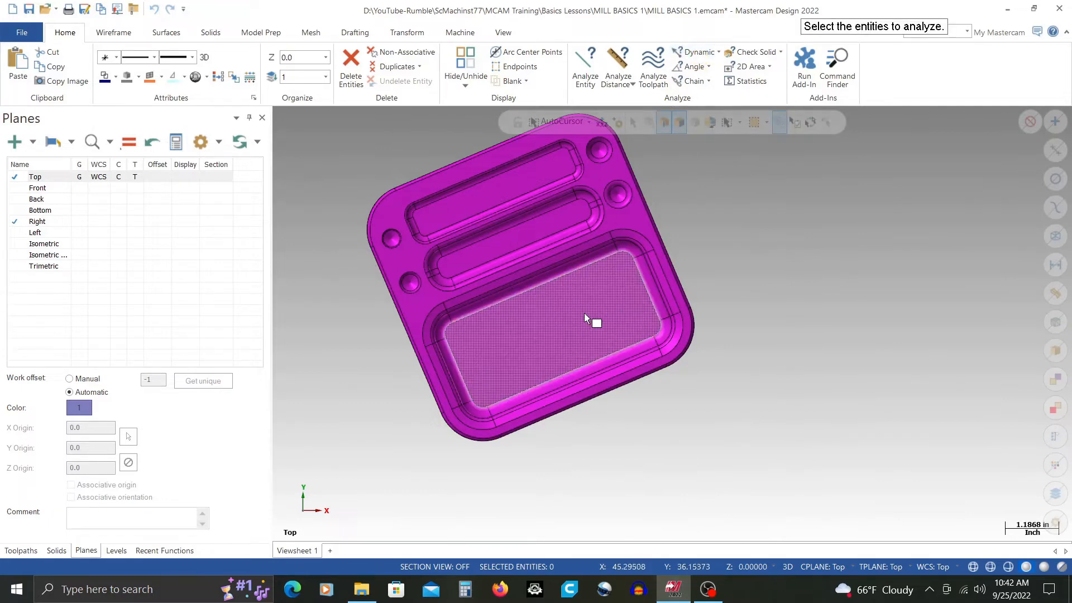
left_click(565, 322)
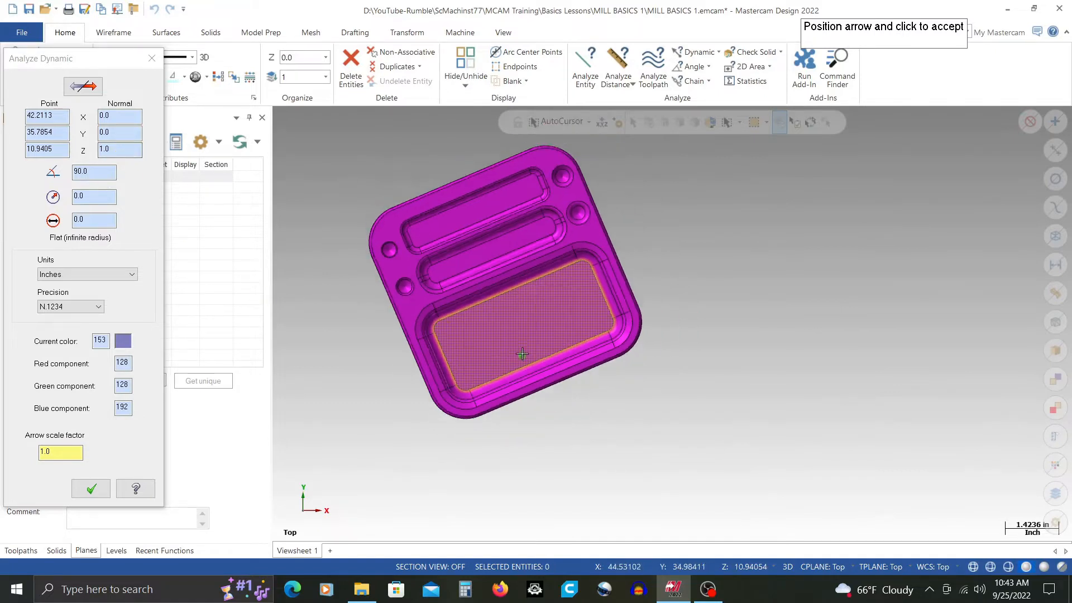
middle_click_drag(510, 335, 507, 313)
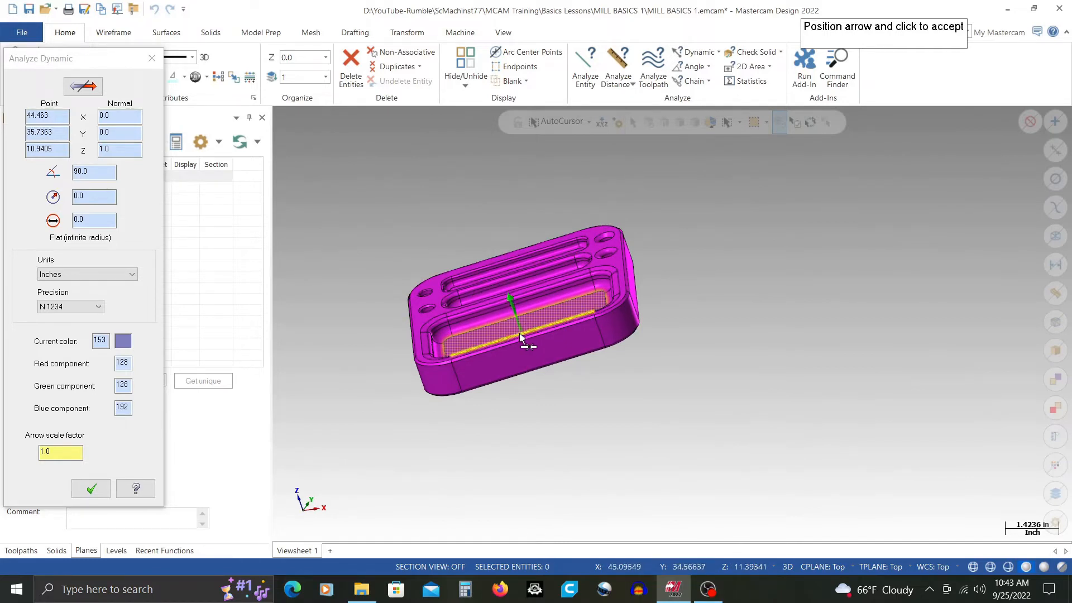
scroll(522, 335, "up", 2)
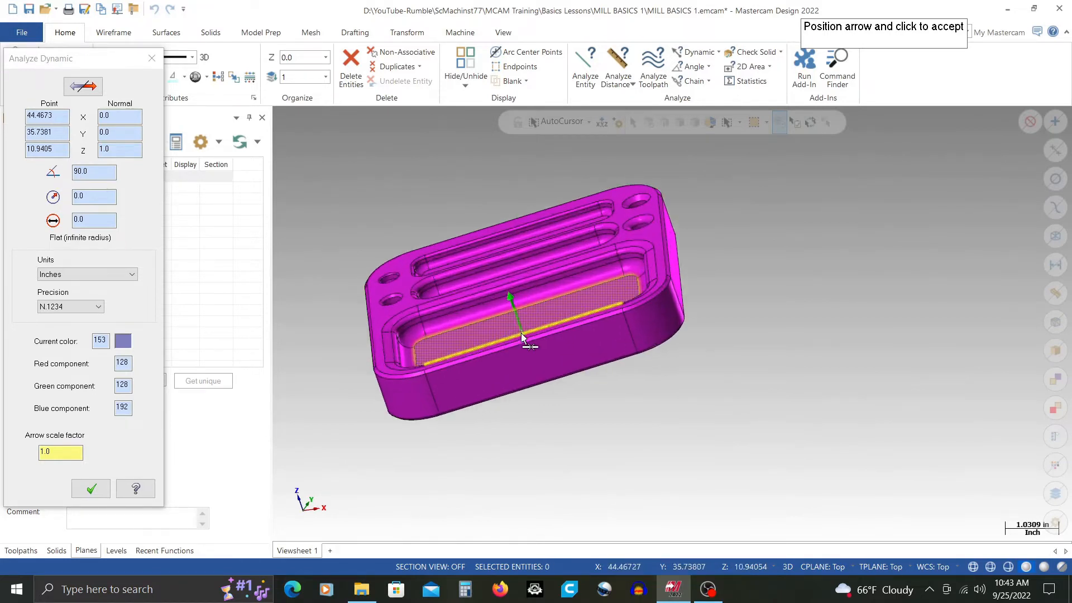
left_click(91, 490)
- Start a Dynamic move of the solid and place the gnomon origin where the upper face's straight edge meets the rounded corner near the small slot
scroll(705, 331, "down", 1)
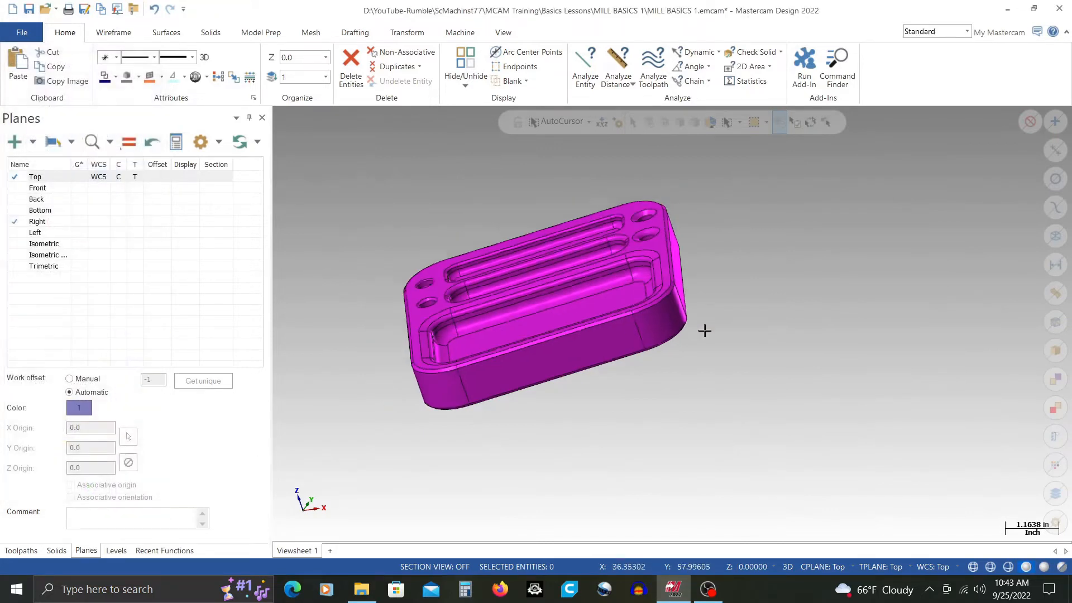
scroll(704, 331, "down", 3)
mouse_move(525, 344)
middle_mouse_down()
mouse_move(601, 412)
mouse_move(577, 395)
middle_mouse_up()
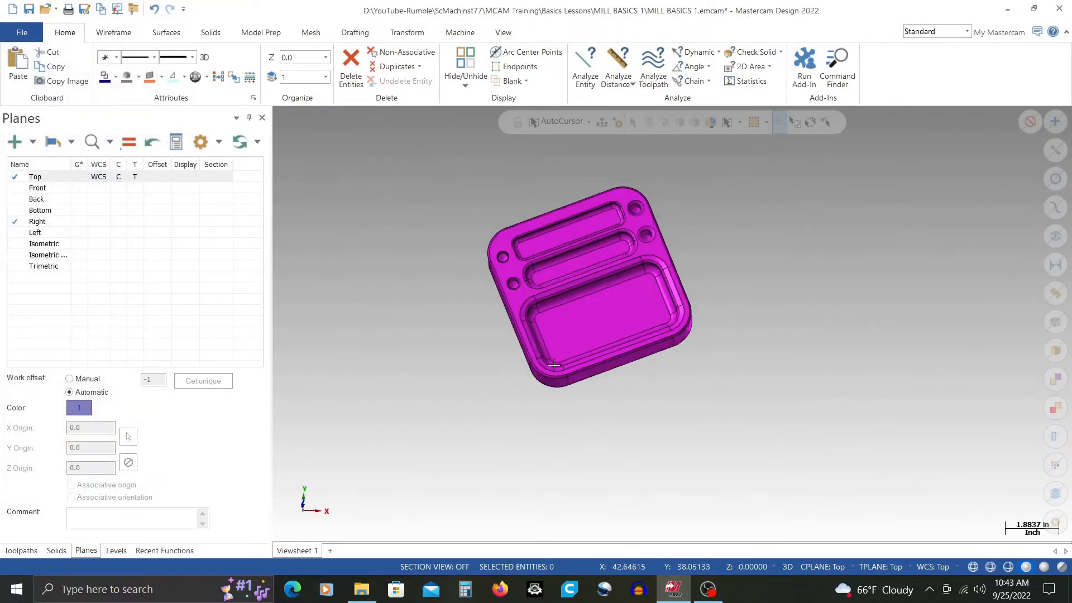
scroll(481, 313, "up", 2)
left_click(487, 300)
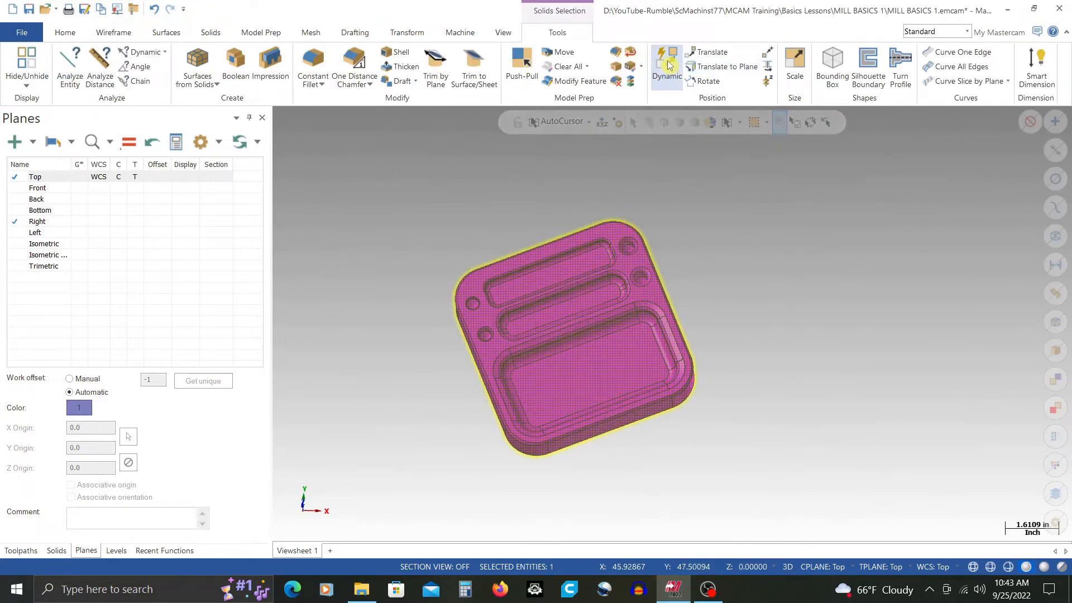
left_click(668, 75)
scroll(469, 207, "up", 5)
middle_click_drag(470, 206, 481, 267)
scroll(482, 294, "up", 5)
scroll(481, 294, "up", 1)
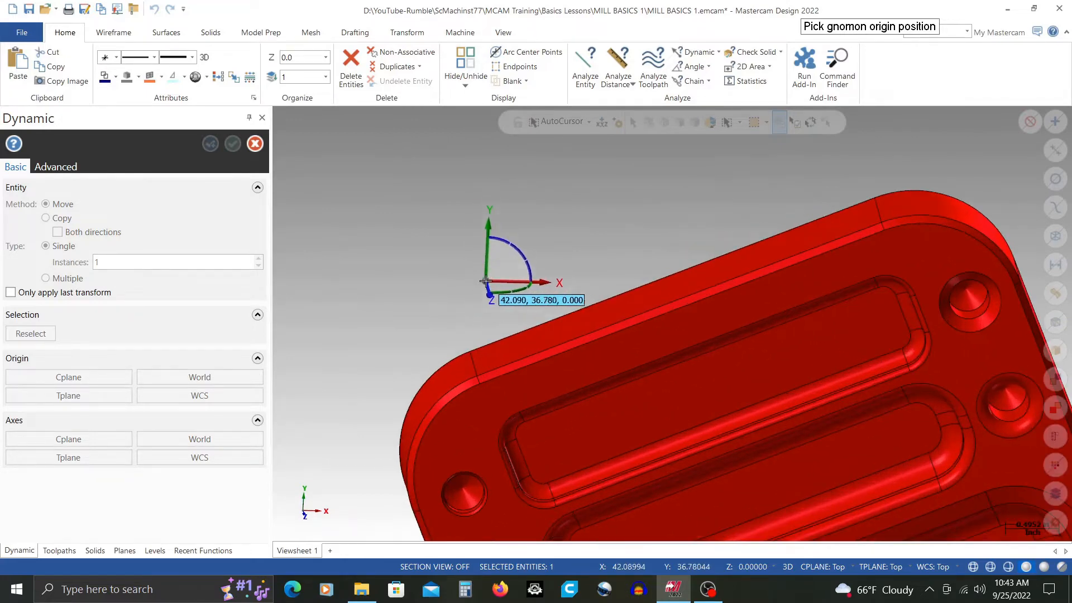
left_click(479, 378)
scroll(425, 245, "down", 4)
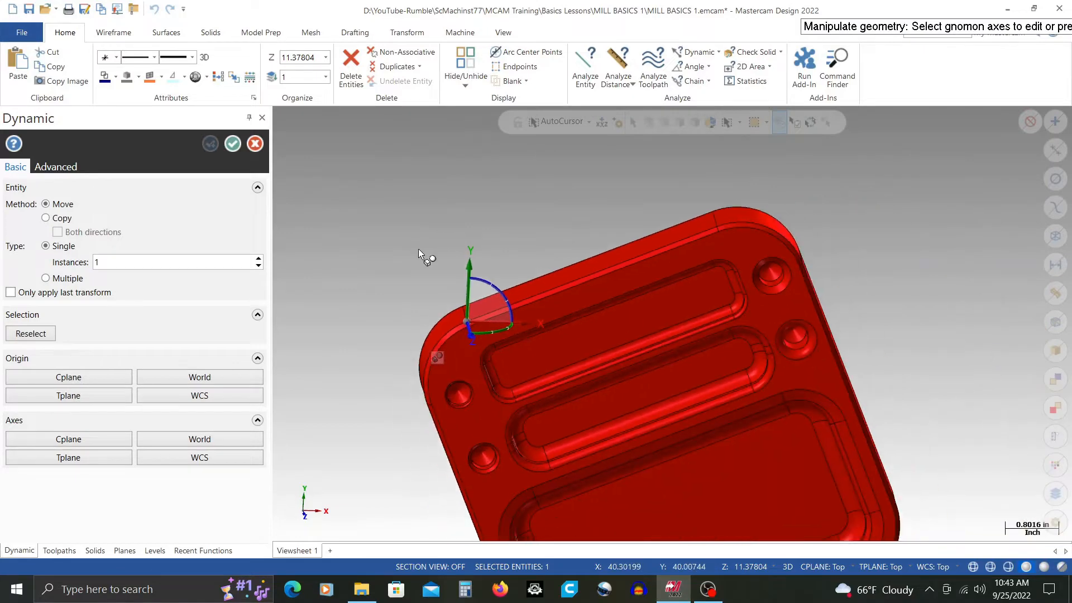
- Cancel the Dynamic move of the solid and restore the Top view
mouse_move(421, 253)
middle_mouse_down()
mouse_move(472, 235)
mouse_move(382, 224)
mouse_move(391, 247)
mouse_move(424, 243)
middle_mouse_up()
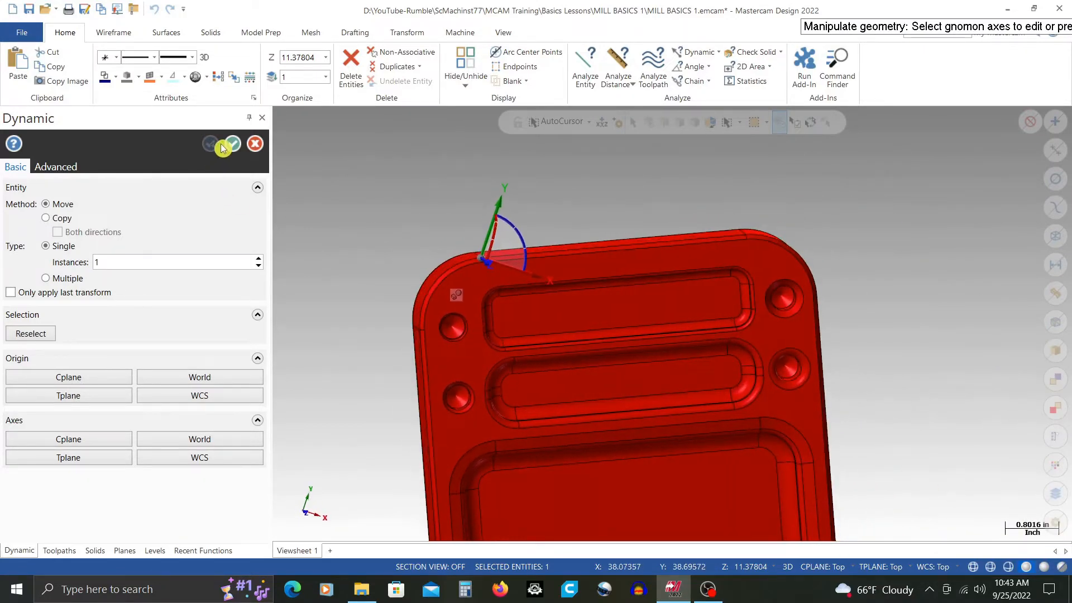
left_click(254, 144)
scroll(431, 188, "down", 3)
scroll(366, 201, "up", 2)
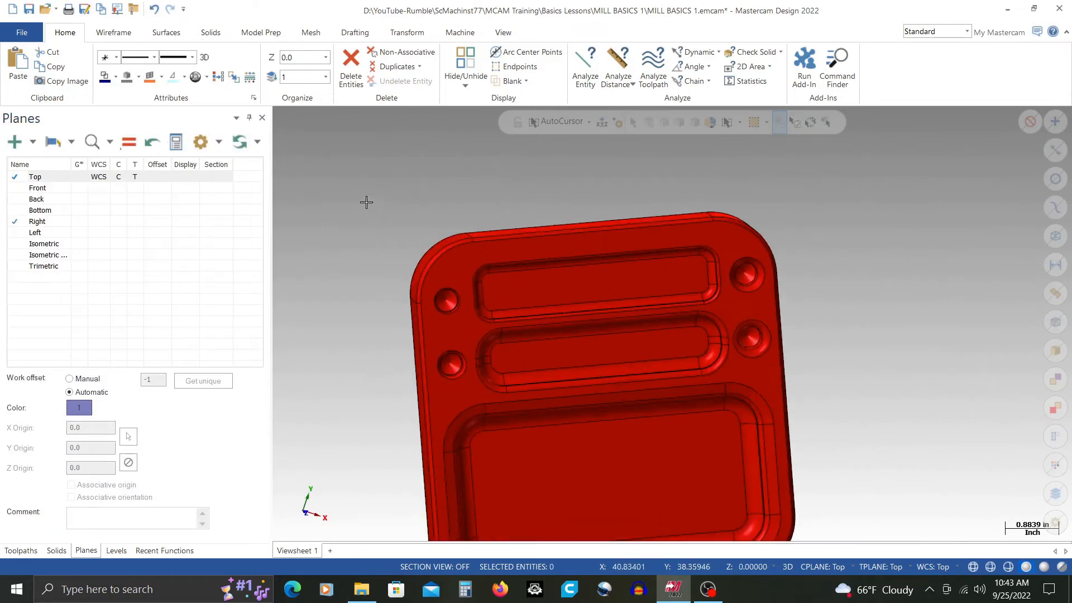
right_click(366, 201)
left_click(422, 278)
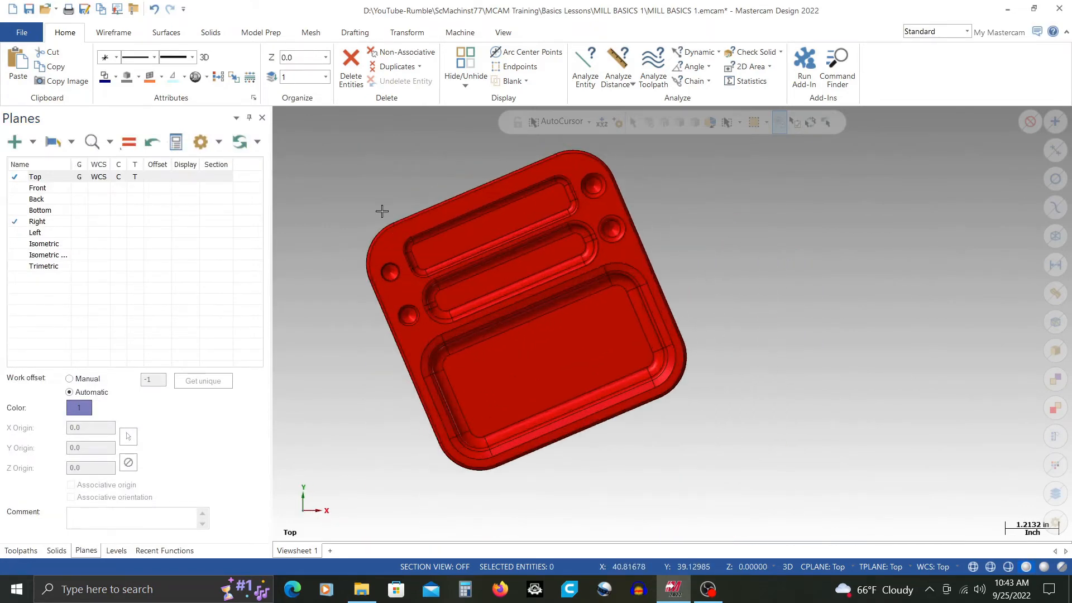
scroll(385, 207, "up", 3)
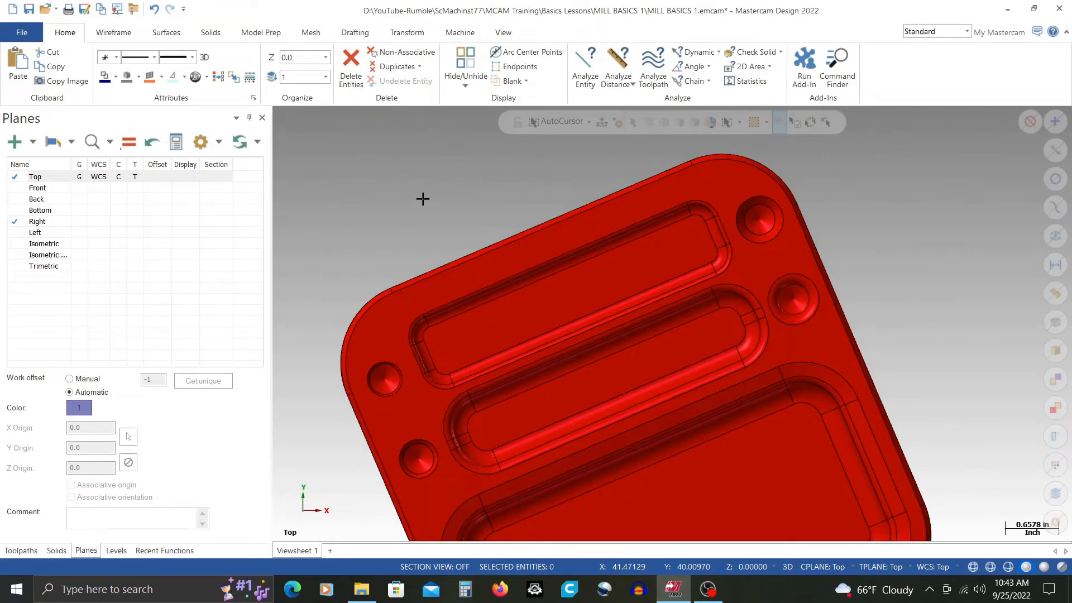
- Run Analyze Distance between the two endpoints of the upper face's straight outer edge beside the small slot
right_click(377, 222)
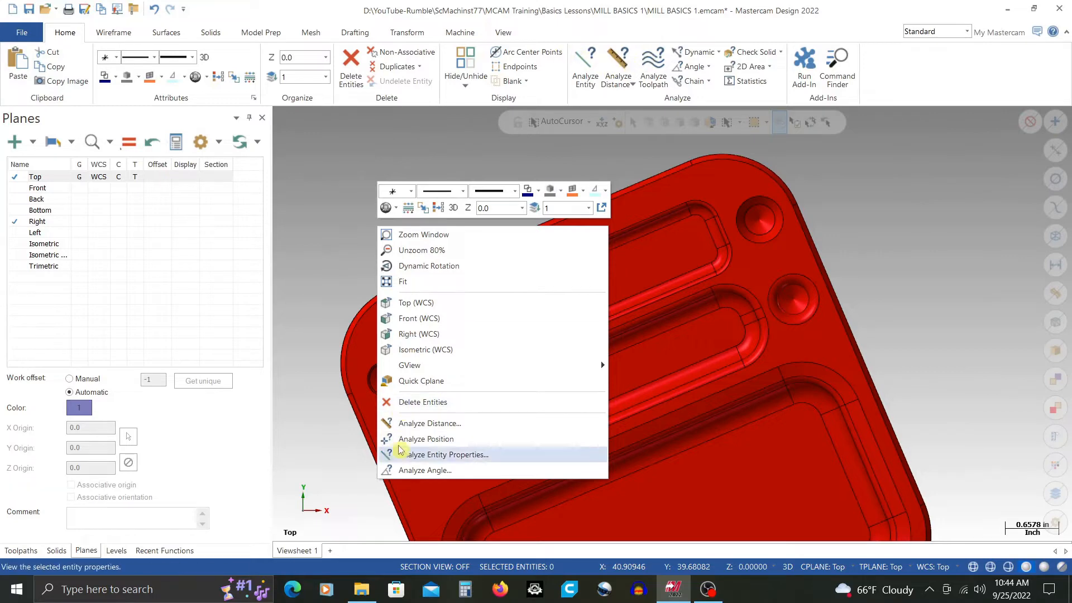
left_click(427, 423)
scroll(391, 282, "up", 3)
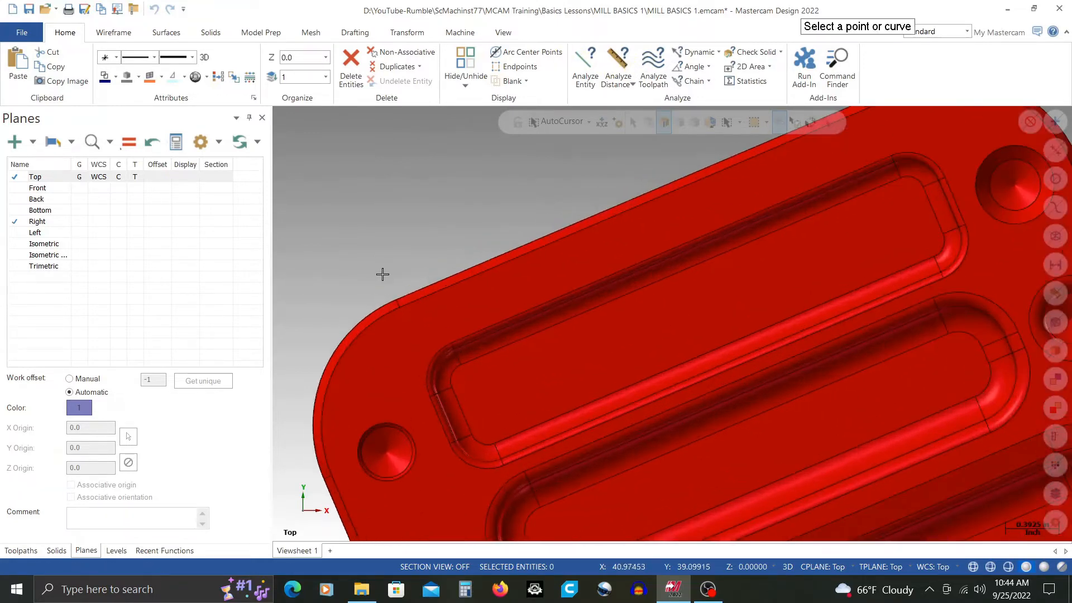
left_click(396, 301)
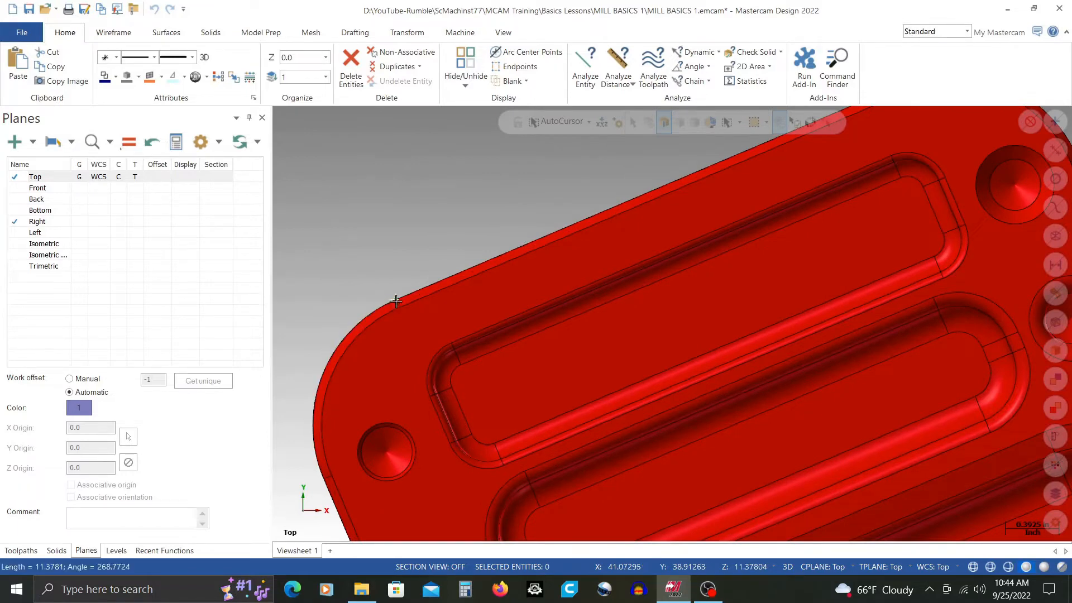
scroll(338, 444, "down", 3)
scroll(613, 223, "up", 3)
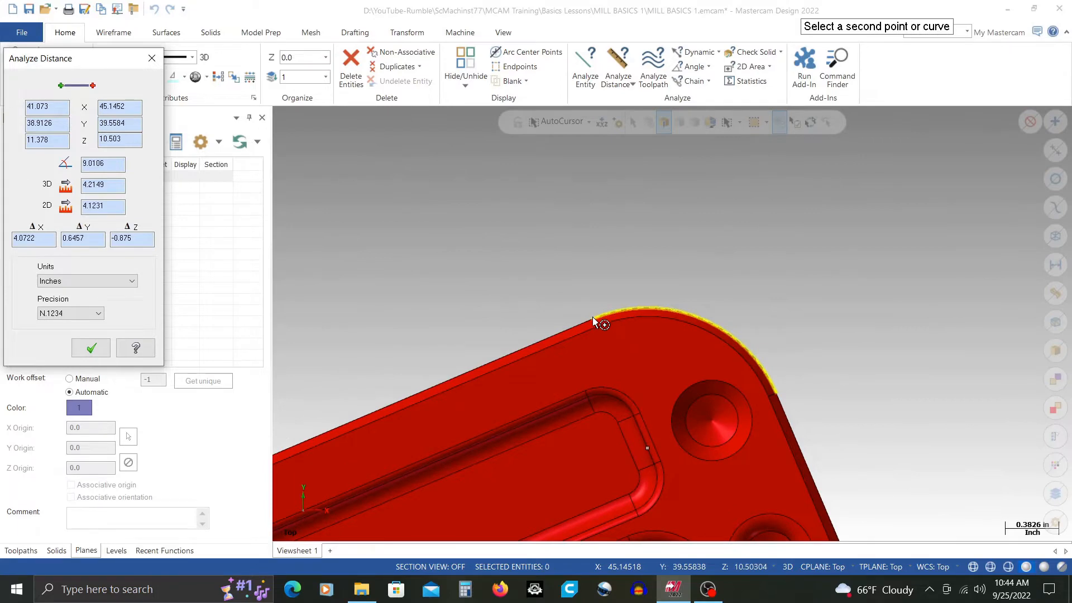
left_click(593, 321)
scroll(723, 257, "down", 3)
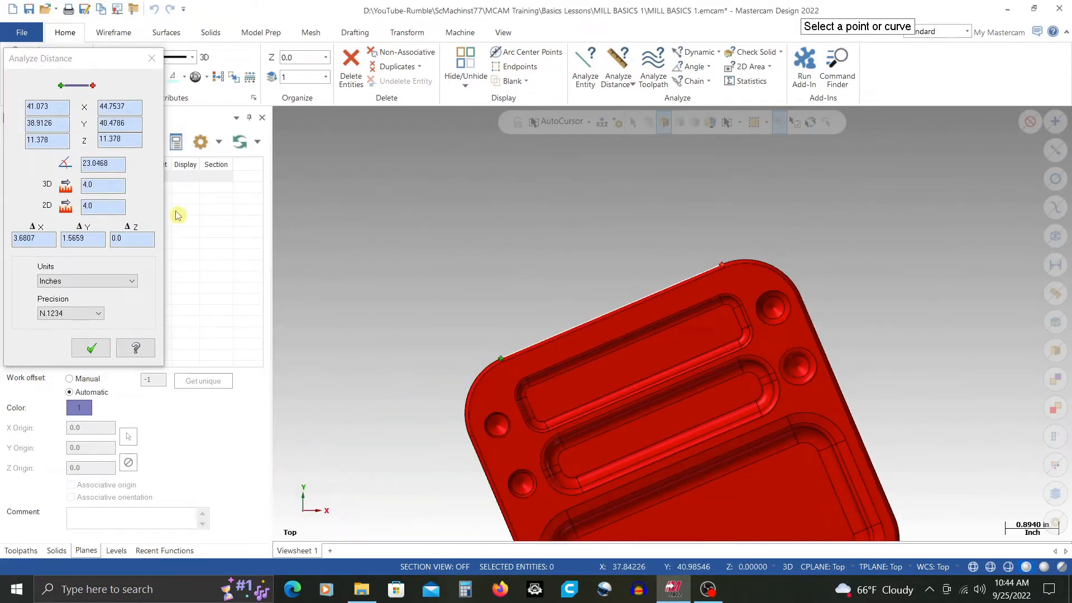
middle_click_drag(400, 233, 461, 256)
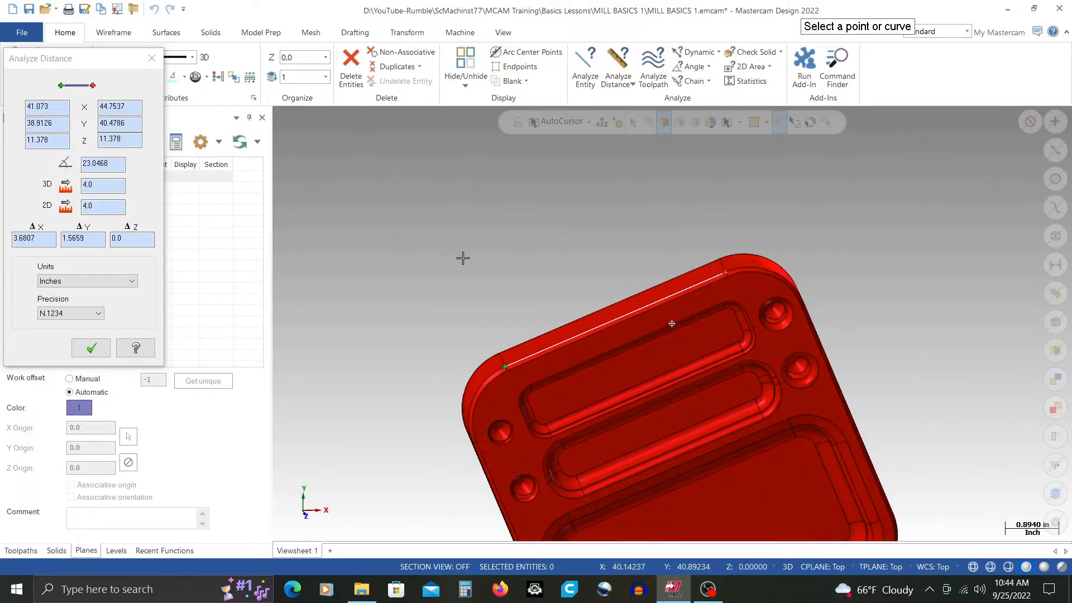
- Copy the edge's angle value from the distance analysis and close the analysis
left_click(109, 165)
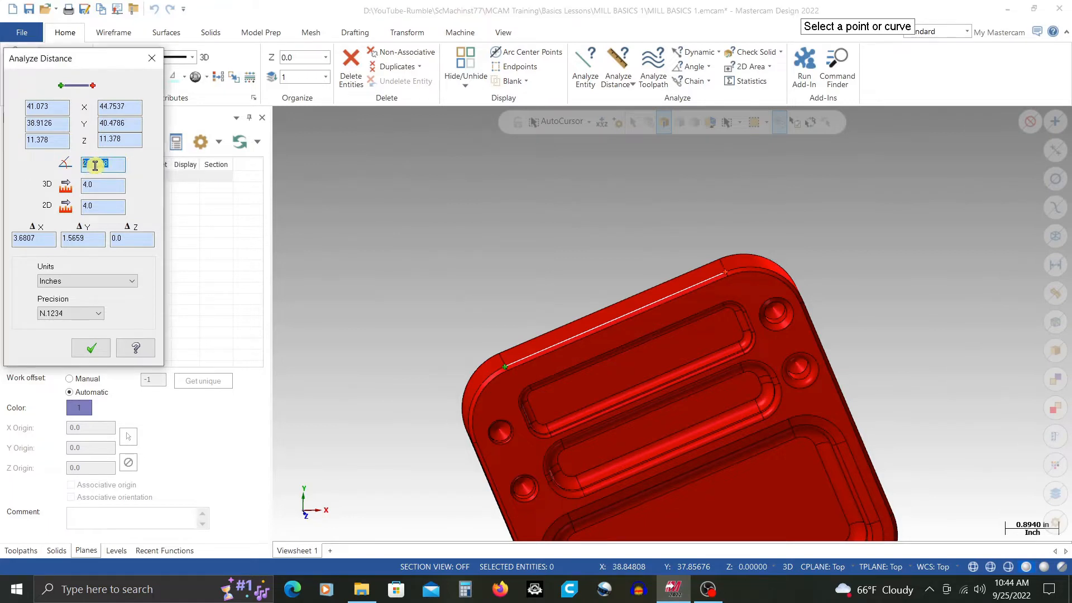
right_click(99, 165)
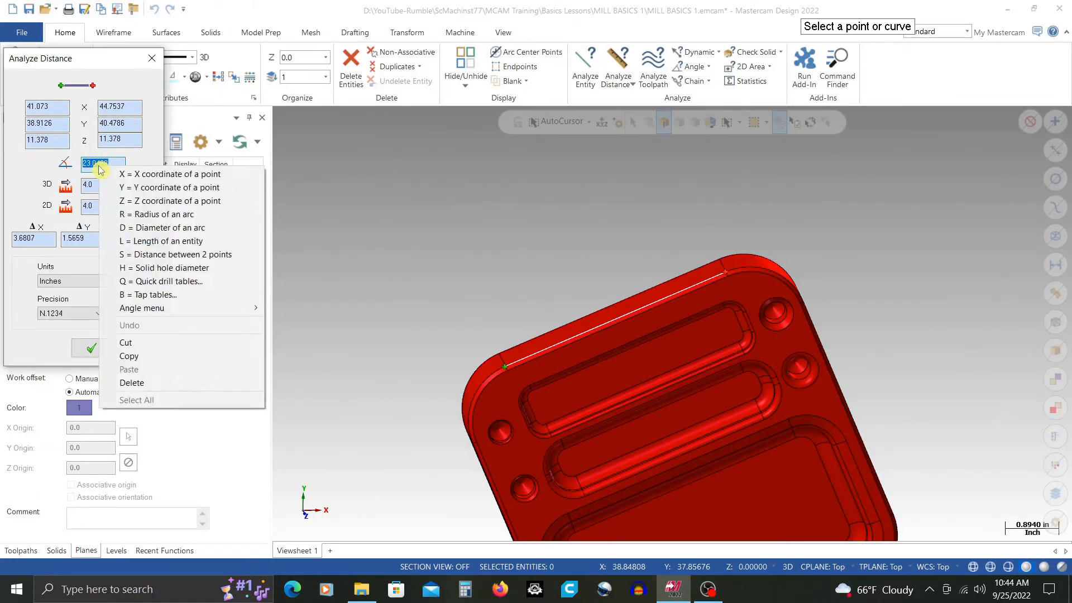
left_click(161, 362)
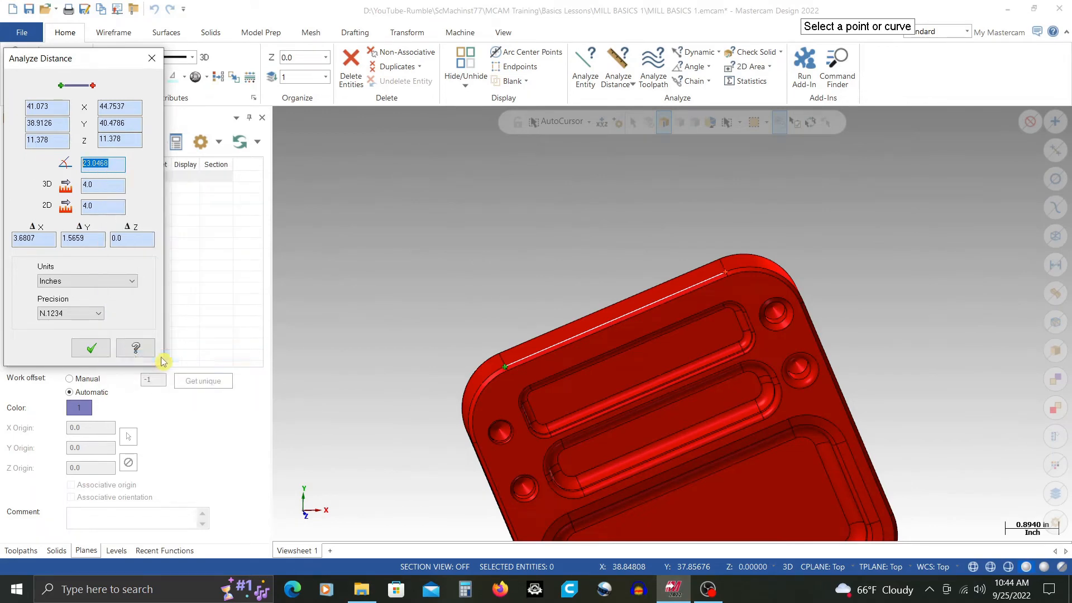
left_click(87, 350)
- From the Top view, start a Rotate of the solid with the Move method and paste the copied 23.0468 angle
scroll(378, 230, "down", 5)
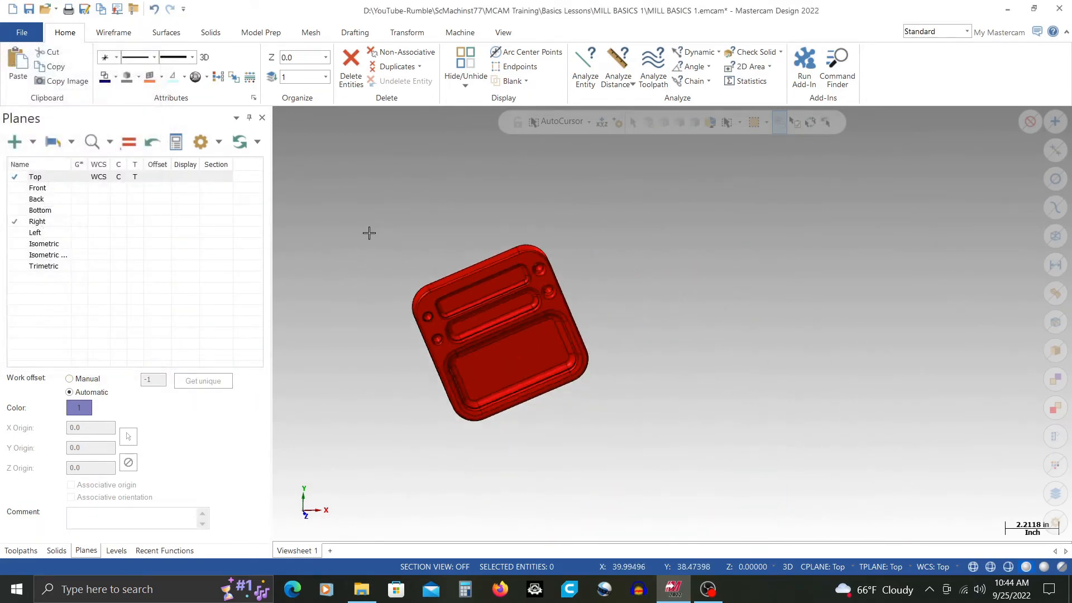
right_click(371, 234)
left_click(386, 309)
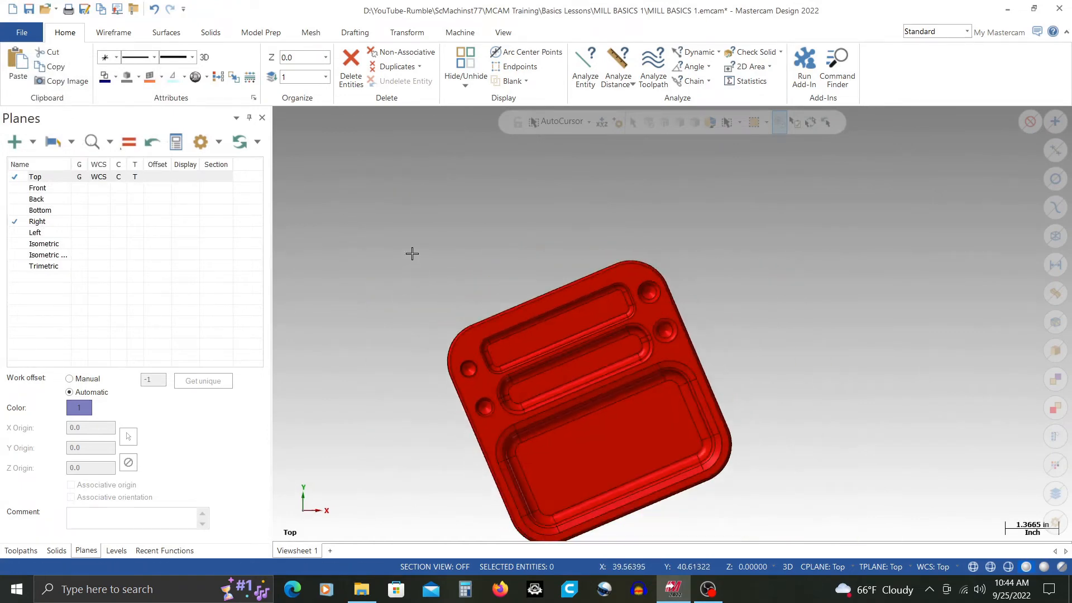
left_click(540, 312)
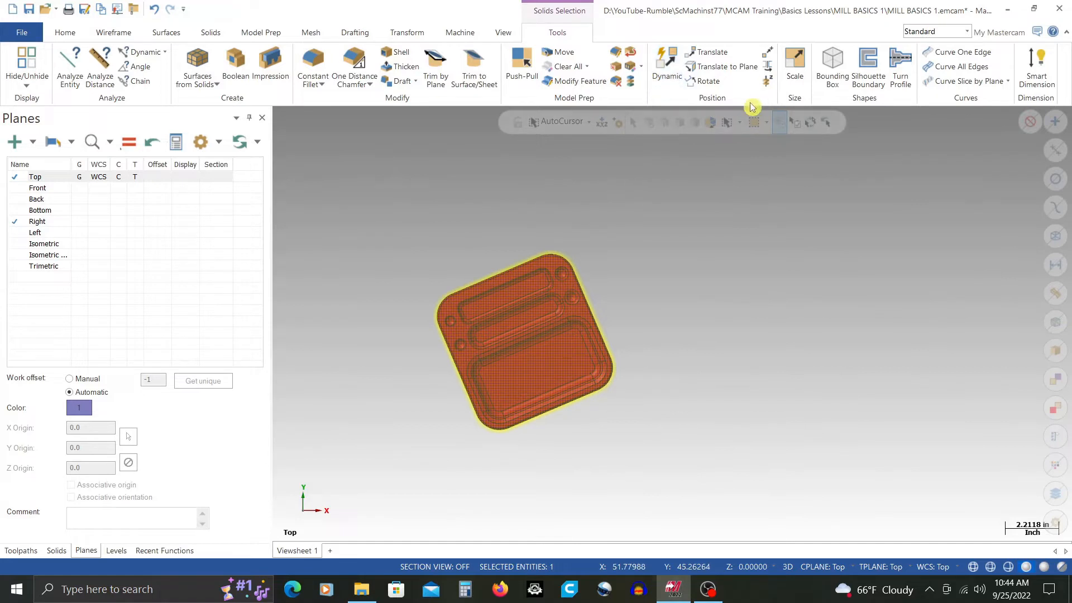
left_click(706, 81)
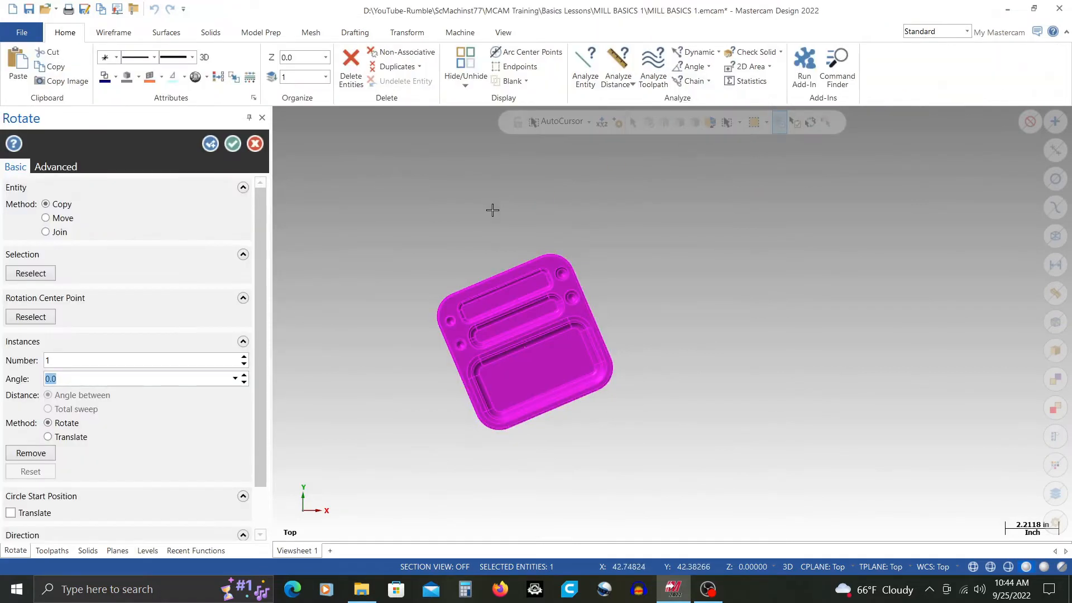
scroll(492, 208, "down", 2)
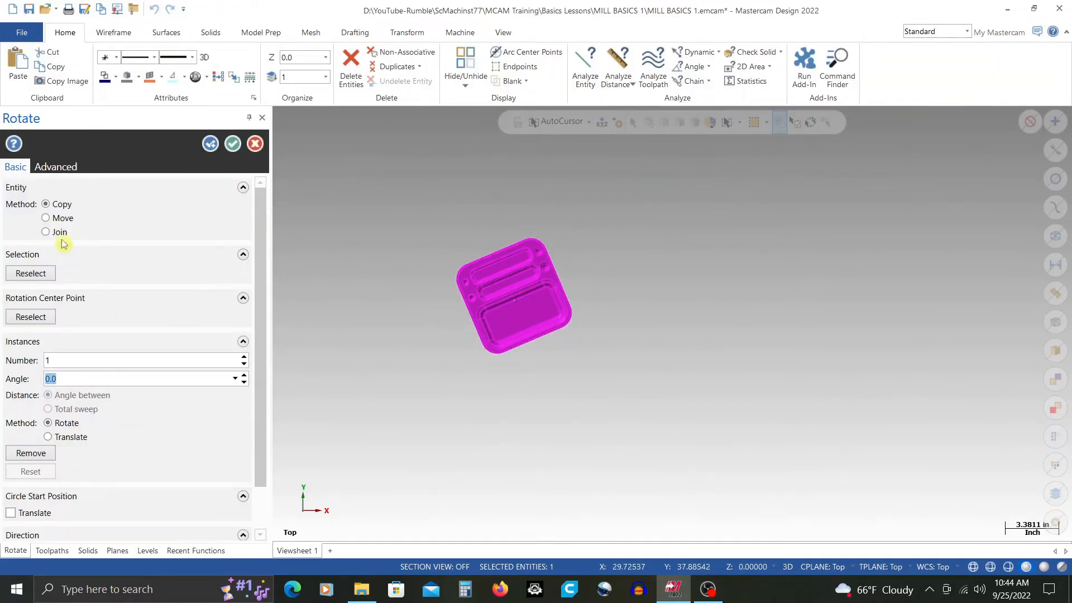
left_click(59, 220)
right_click(79, 378)
left_click(134, 366)
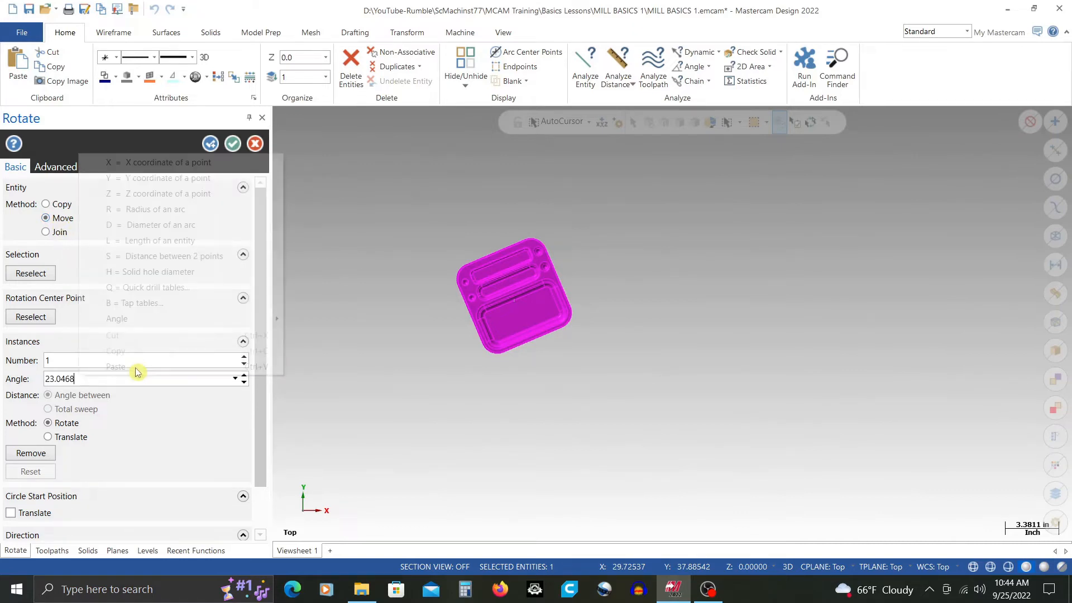
left_click(124, 360)
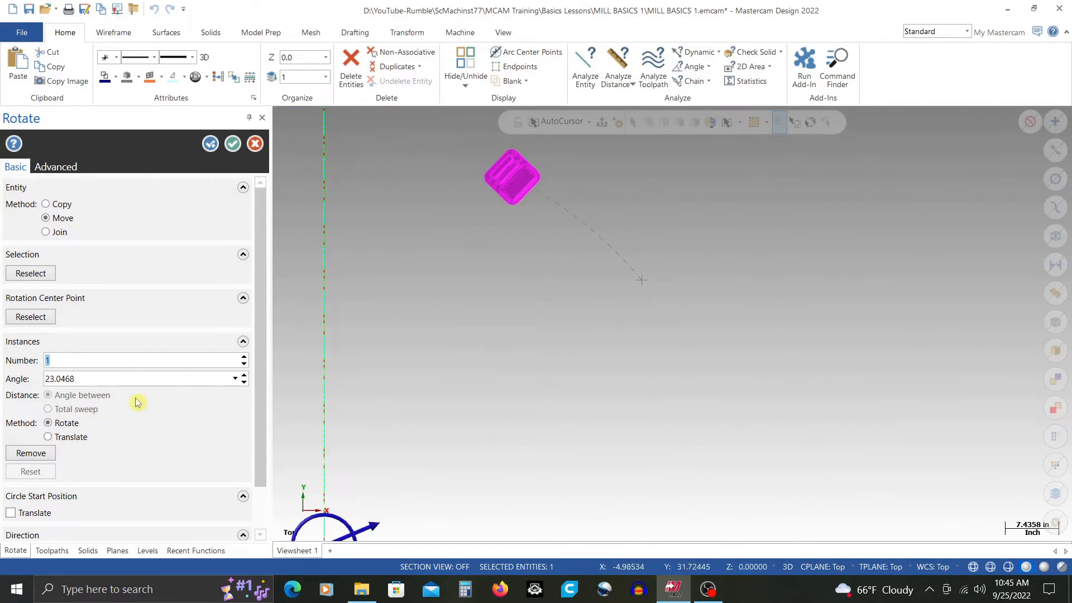
- Set the rotation angle to -23.0468 and accept the rotation of the solid
left_click(50, 382)
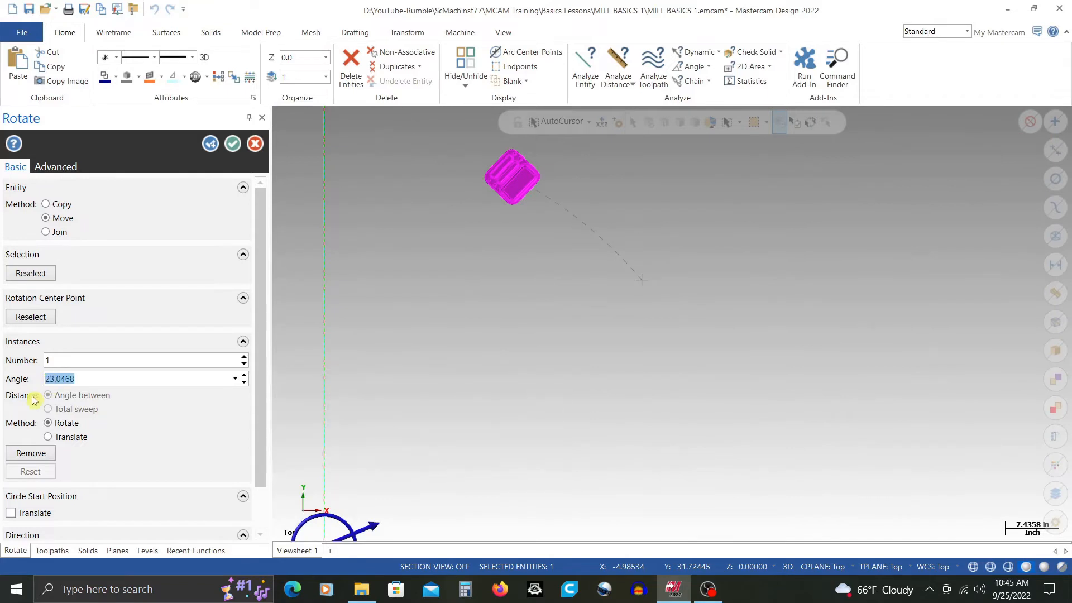
left_click(48, 382)
left_click(48, 382)
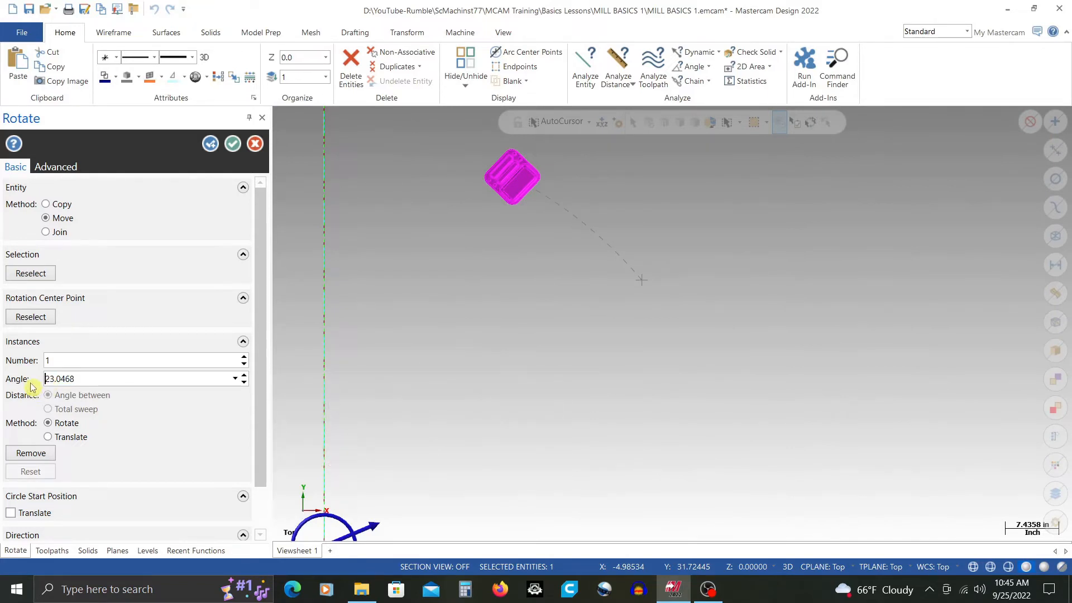
type("-")
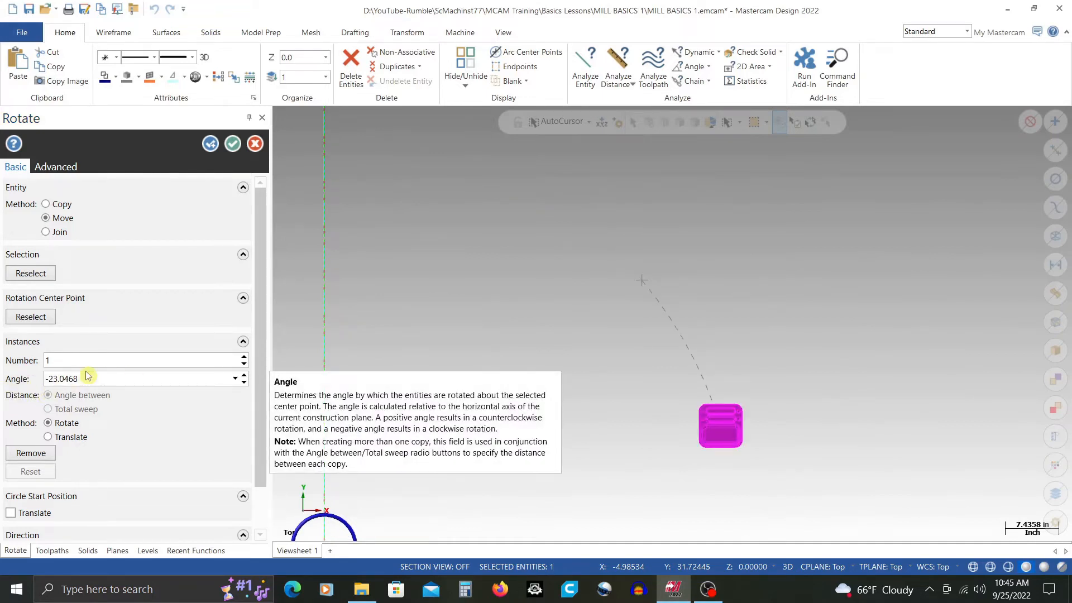
double_click(105, 383)
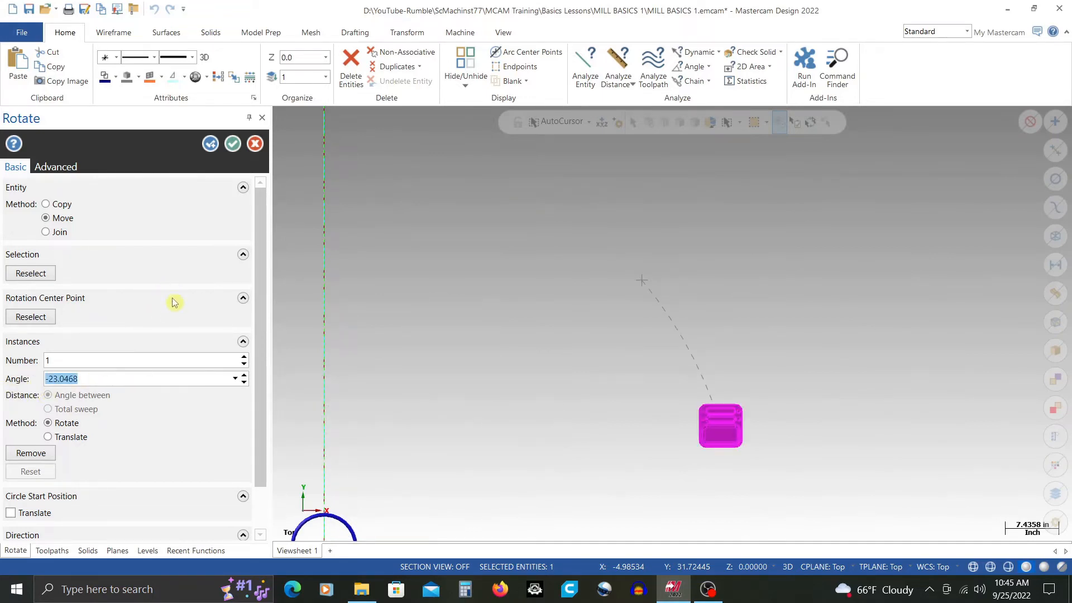
left_click(145, 363)
scroll(521, 308, "down", 1)
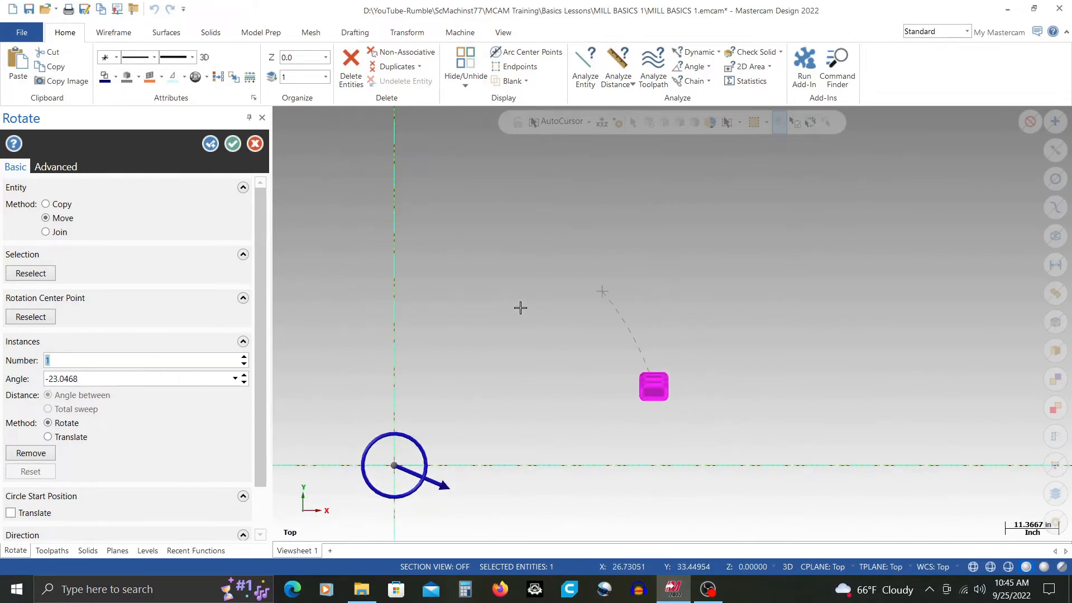
scroll(645, 419, "up", 1)
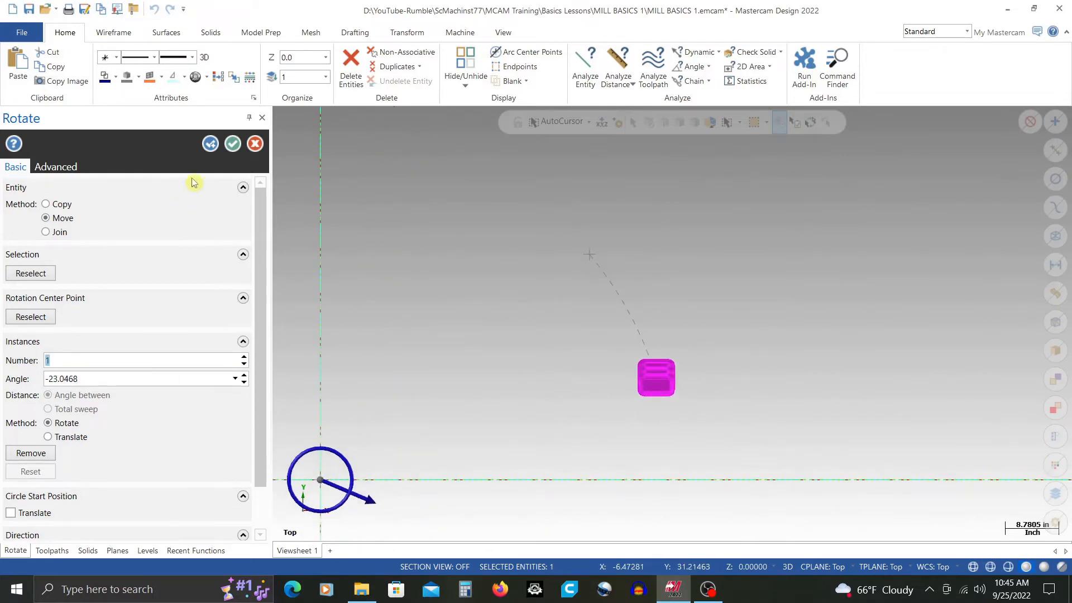
left_click(232, 143)
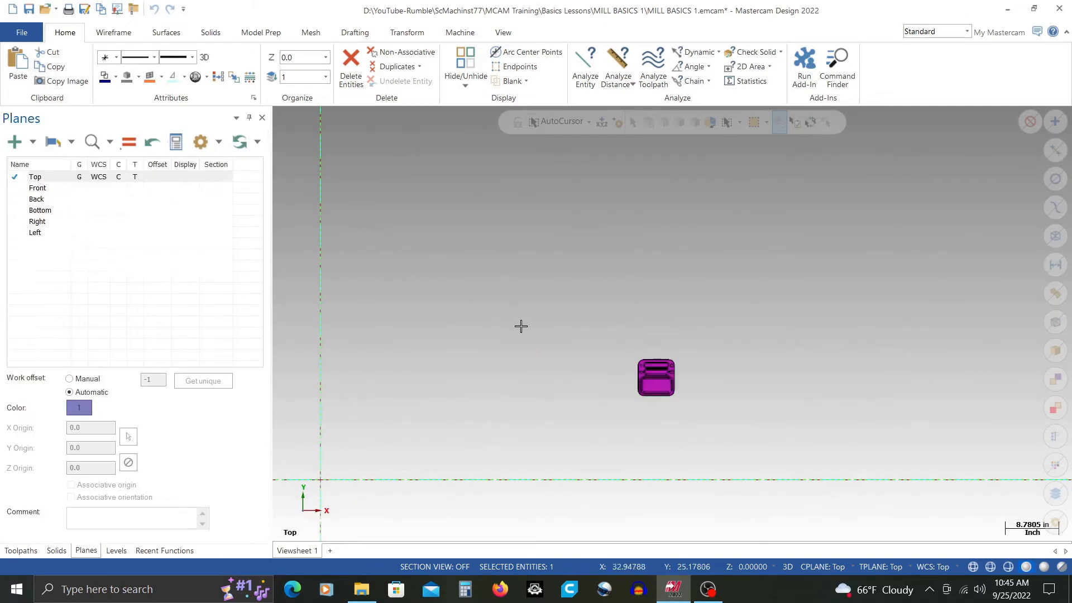
- Start a Translate of the rotated solid and begin reselecting its from/to vector
scroll(647, 365, "down", 2)
scroll(666, 375, "up", 4)
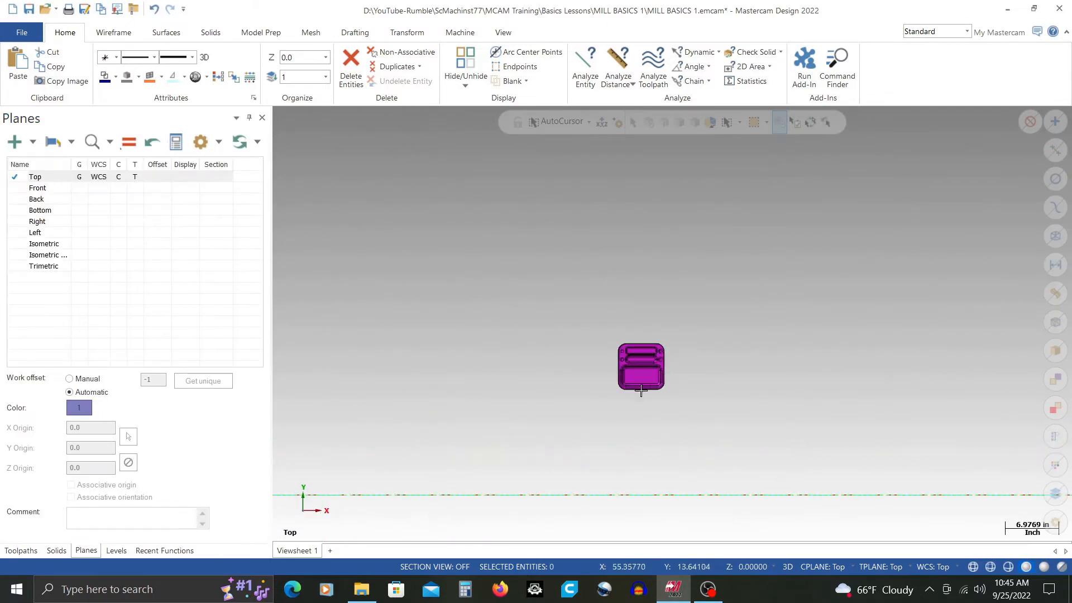
middle_click_drag(565, 356, 597, 328)
scroll(613, 310, "up", 2)
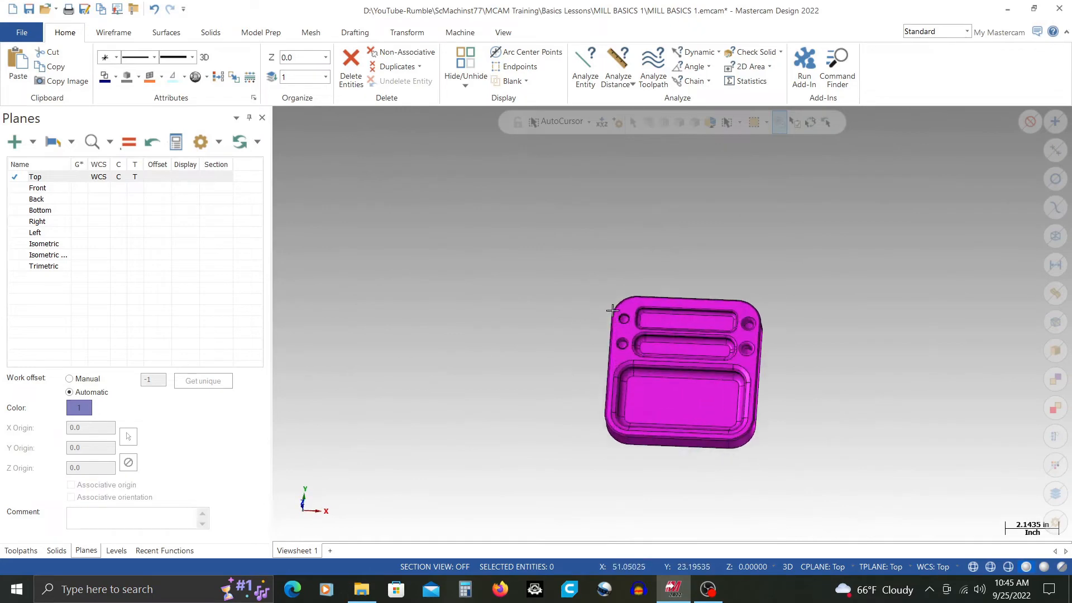
scroll(628, 298, "up", 2)
scroll(613, 297, "down", 2)
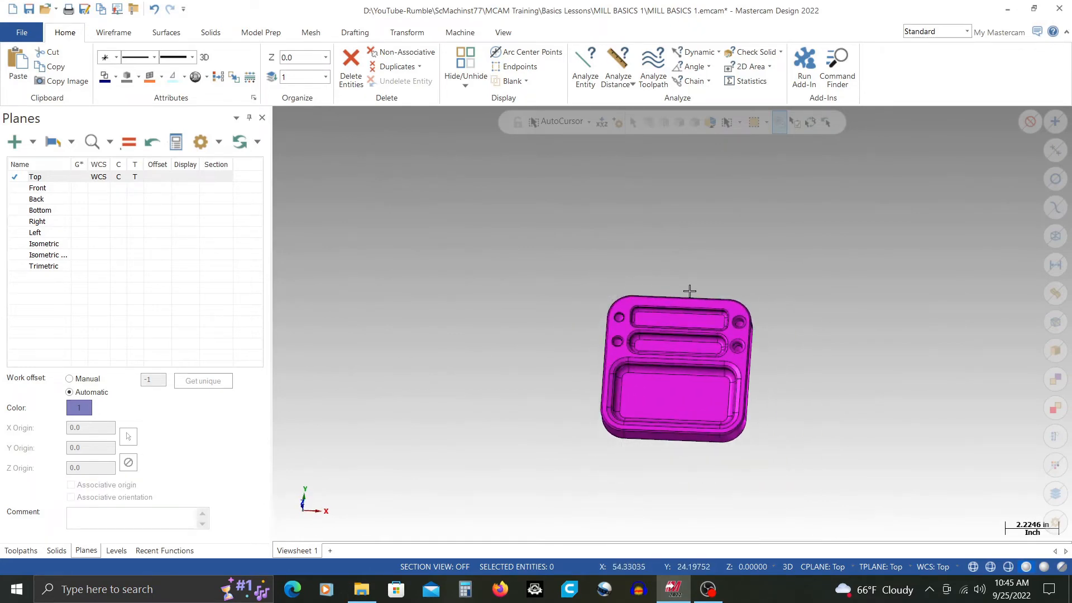
scroll(689, 290, "up", 2)
left_click(669, 422)
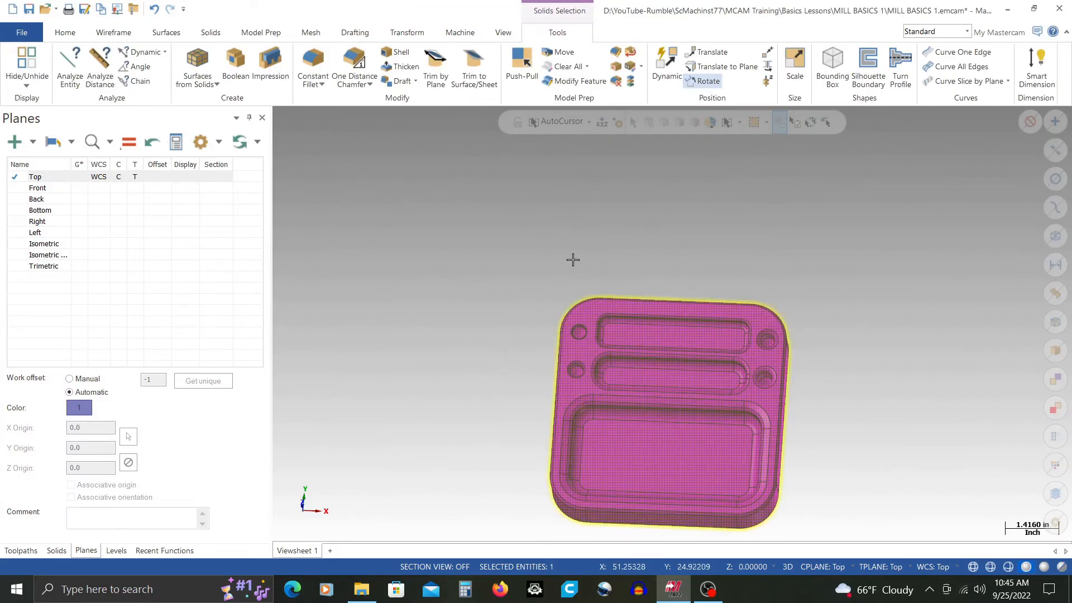
scroll(571, 256, "down", 2)
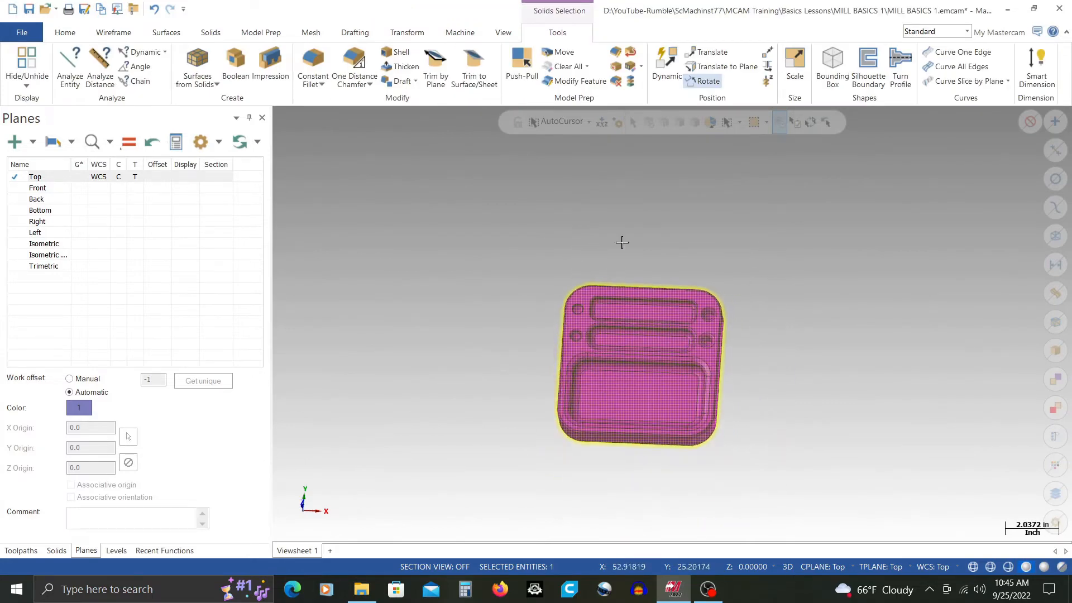
left_click(727, 54)
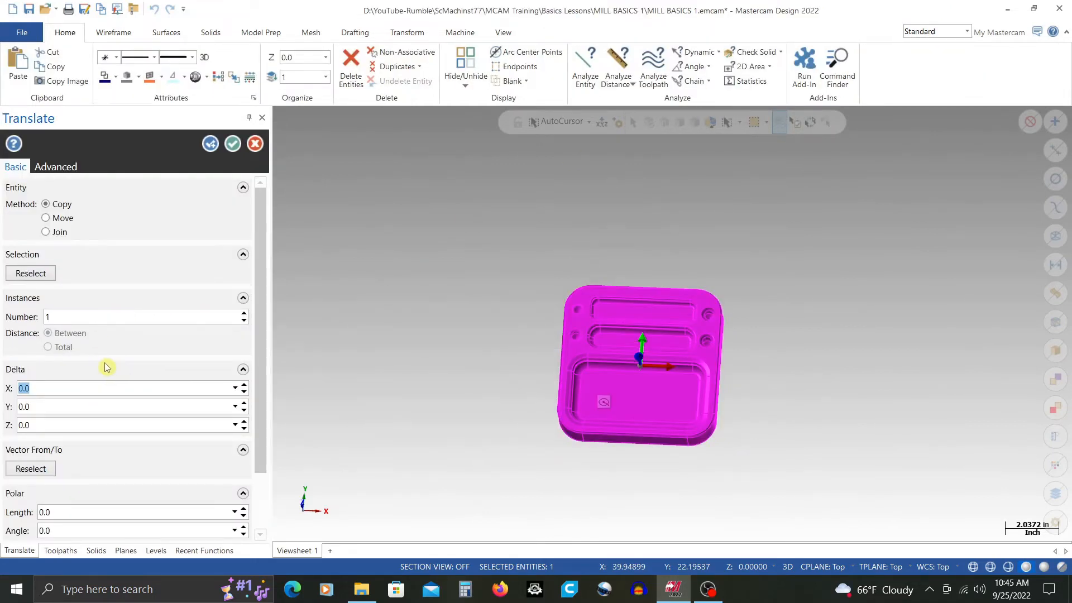
left_click(31, 471)
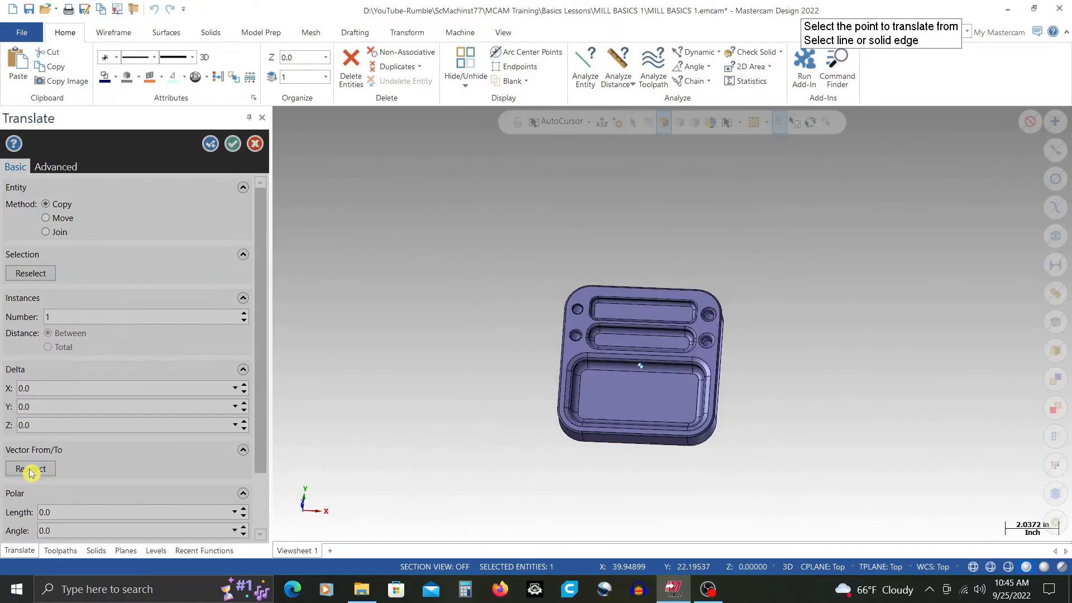
- Define the translate-from point with the Intersection snap on the two adjoining straight outer chamfer edges at the corner beside the narrow slot
scroll(550, 246, "up", 3)
middle_click_drag(557, 249, 651, 241)
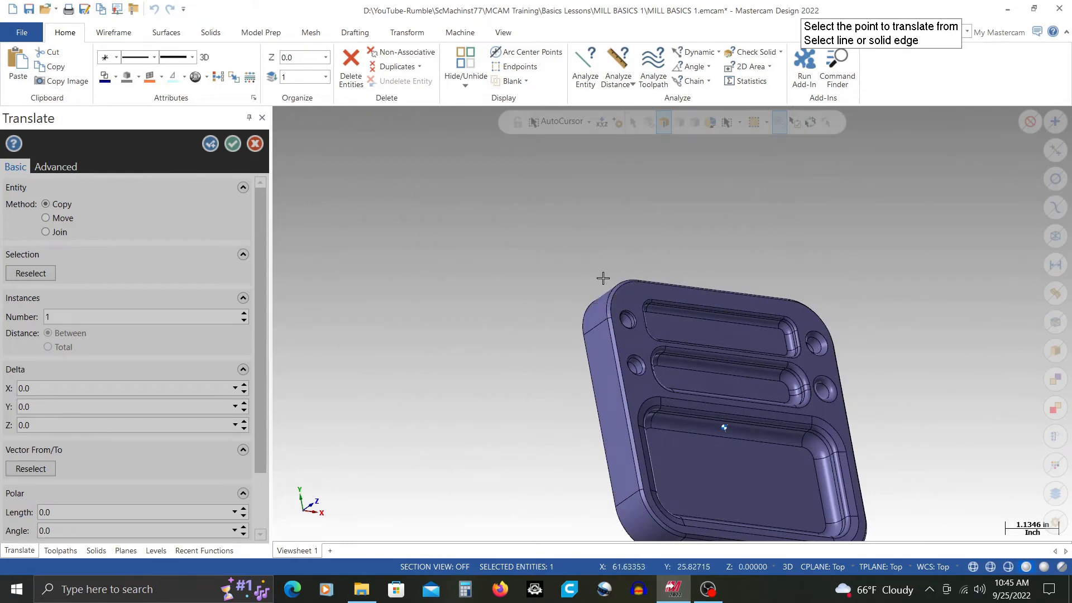
scroll(519, 308, "down", 2)
scroll(562, 300, "up", 2)
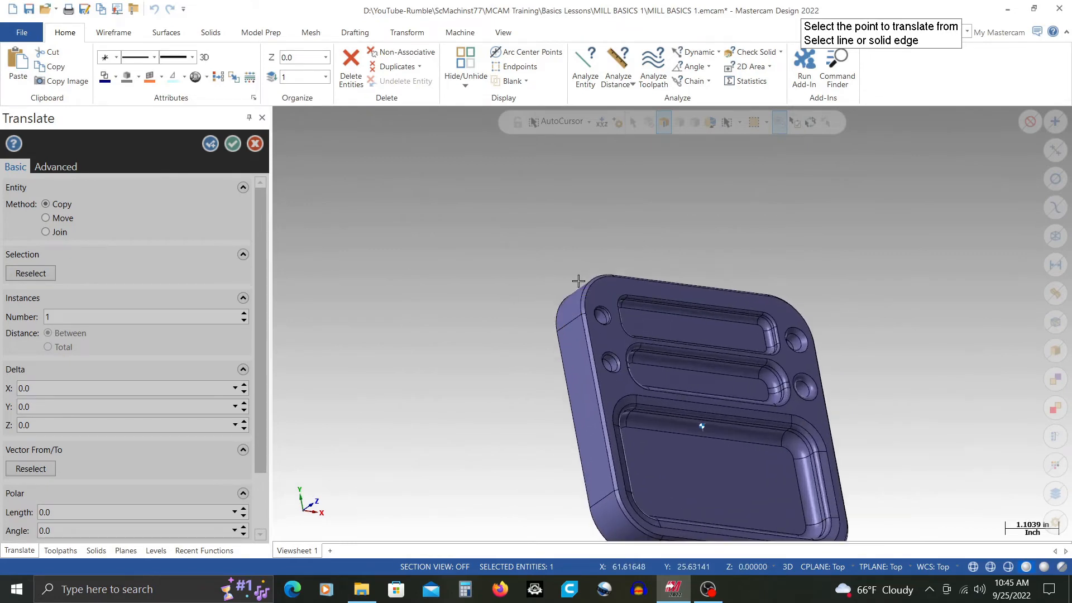
middle_click_drag(556, 287, 542, 286)
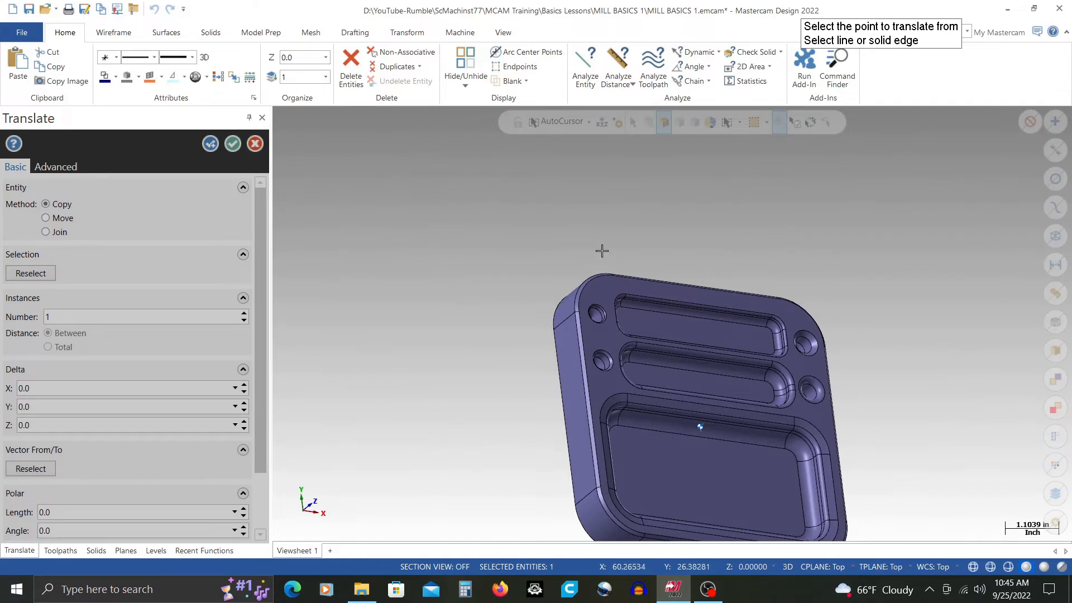
scroll(602, 251, "up", 2)
middle_click_drag(585, 253, 510, 304)
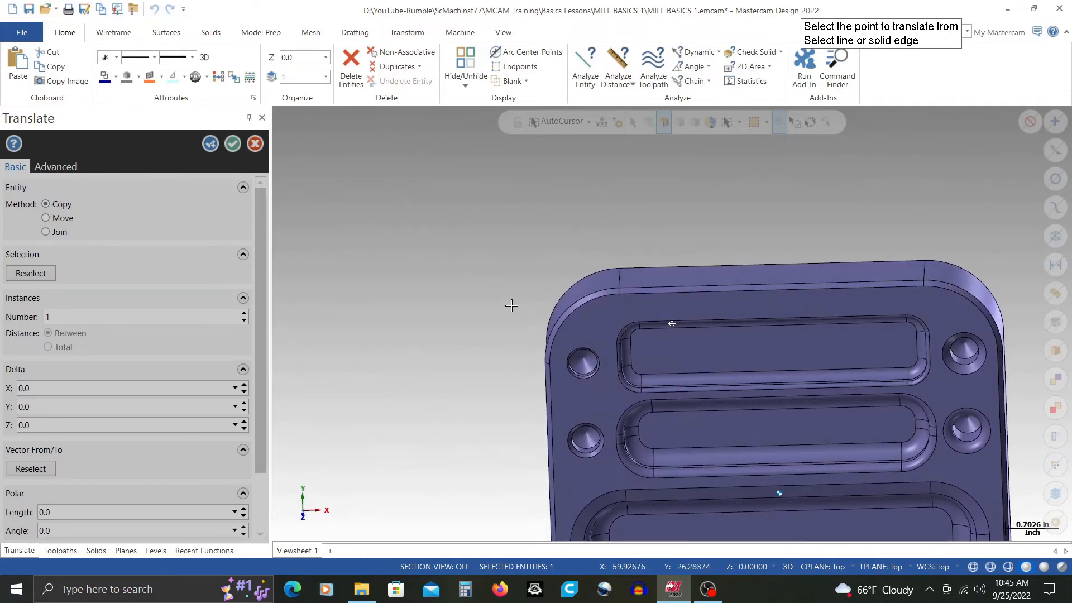
left_click(591, 124)
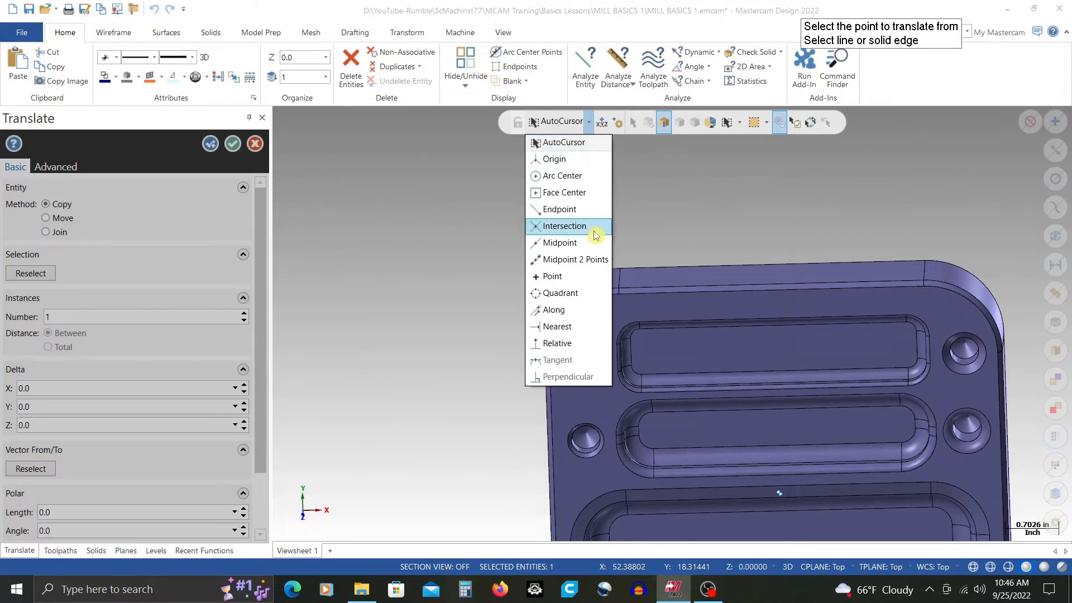
left_click(565, 226)
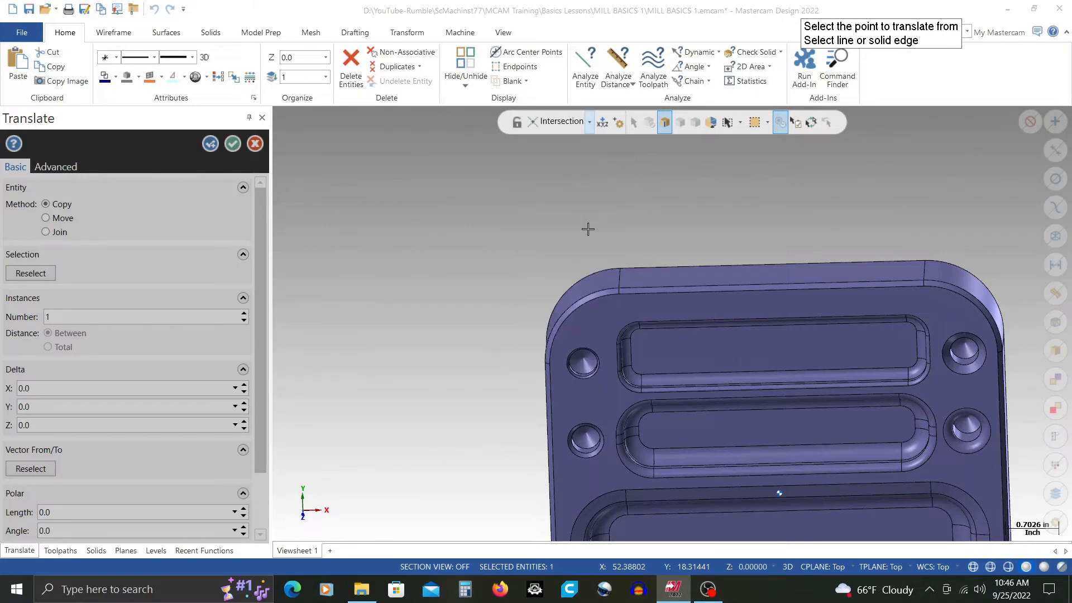
scroll(629, 236, "up", 2)
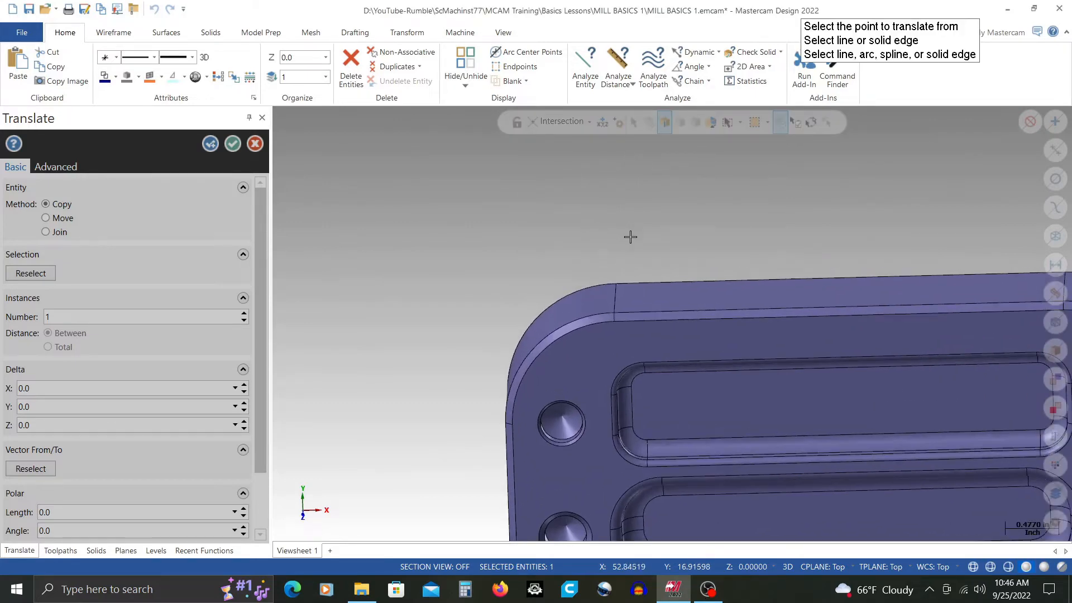
scroll(496, 244, "down", 3)
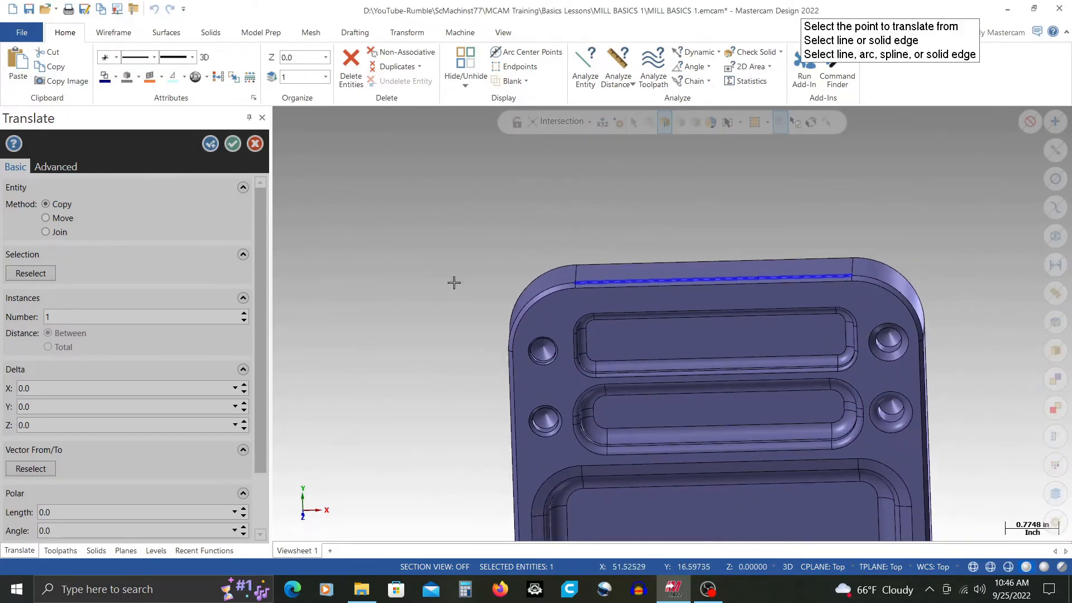
middle_click_drag(438, 292, 484, 261)
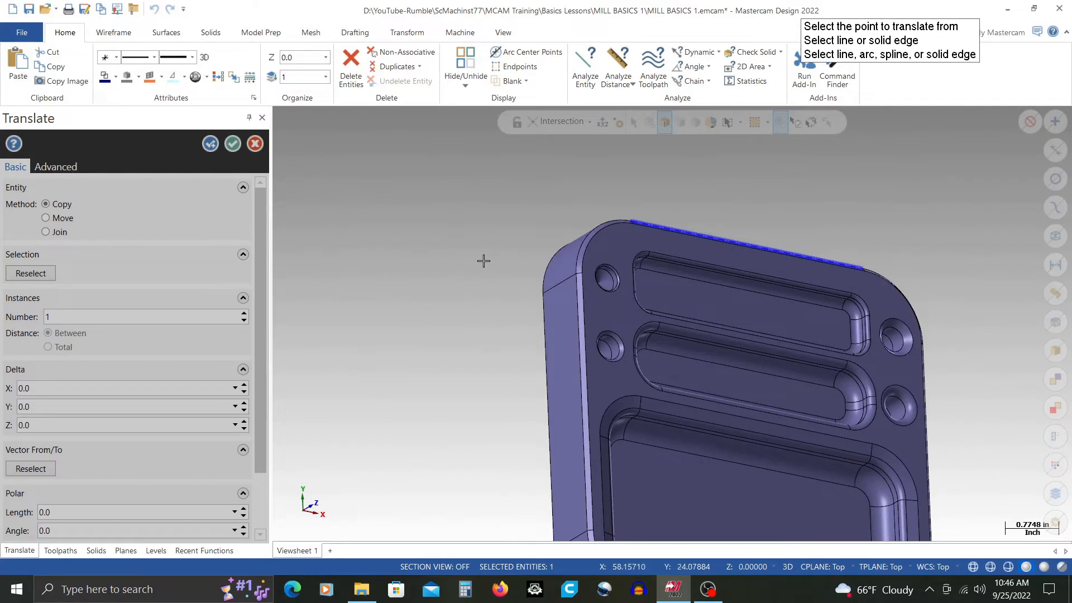
left_click(575, 341)
left_click(575, 342)
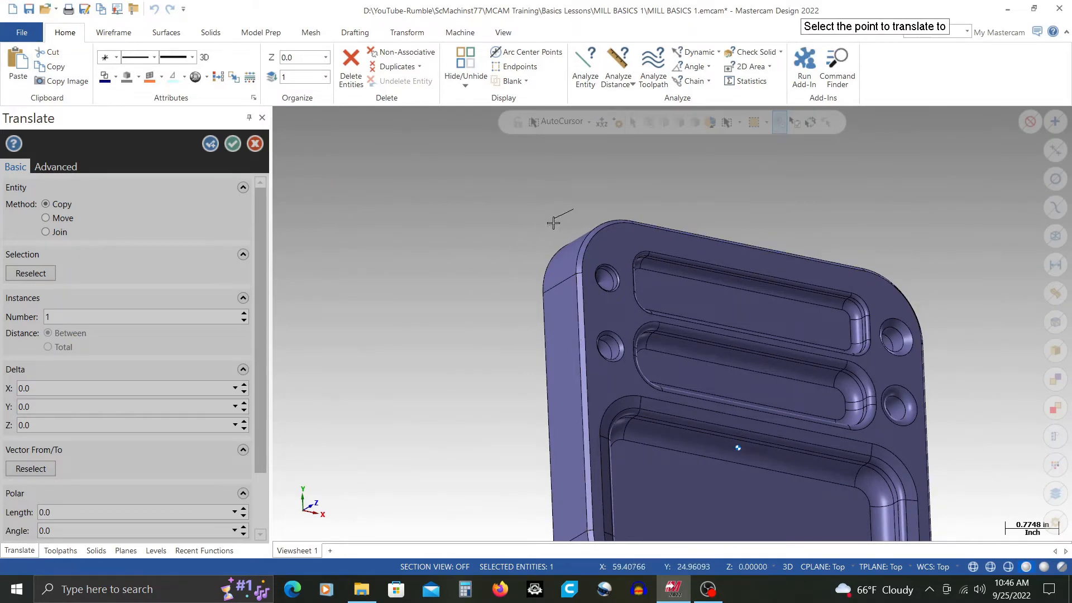
- Set the world origin as the point to translate the solid to, using the Origin snap
scroll(506, 228, "down", 4)
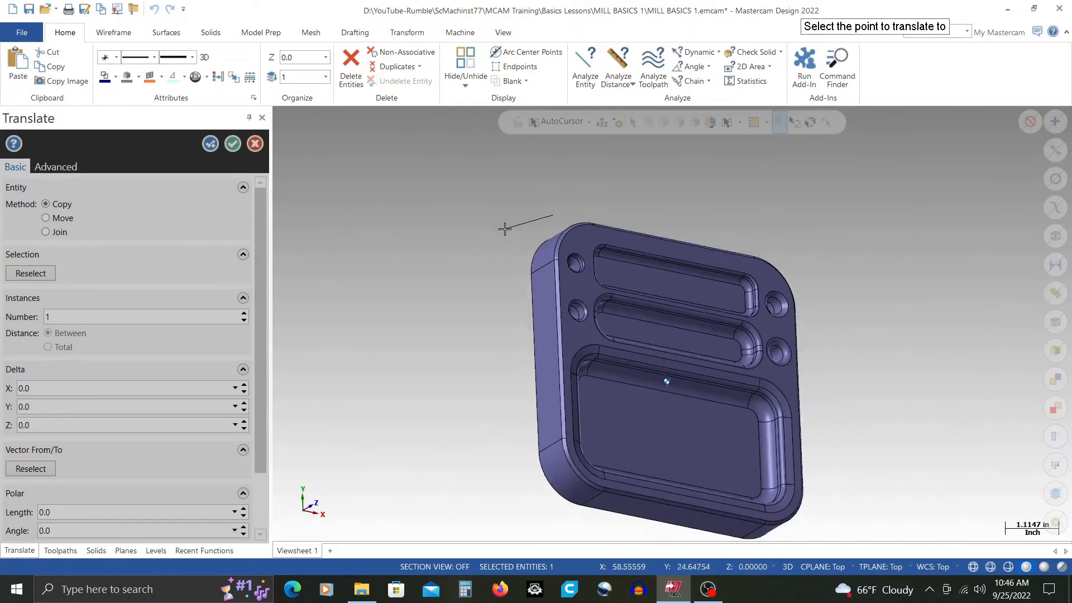
scroll(509, 220, "down", 1)
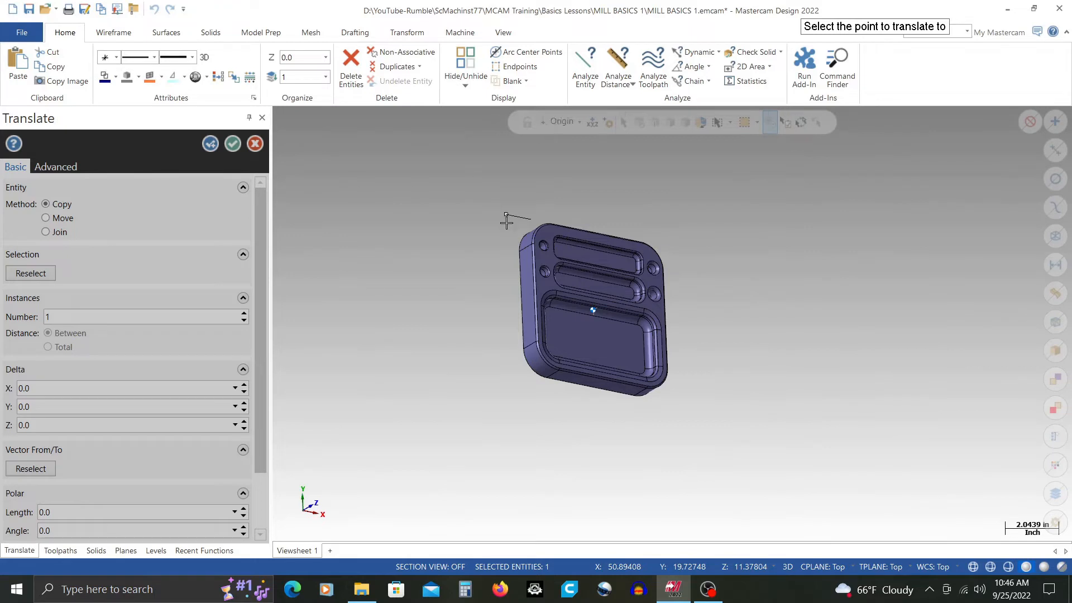
left_click(507, 223)
scroll(676, 222, "down", 3)
scroll(760, 212, "down", 3)
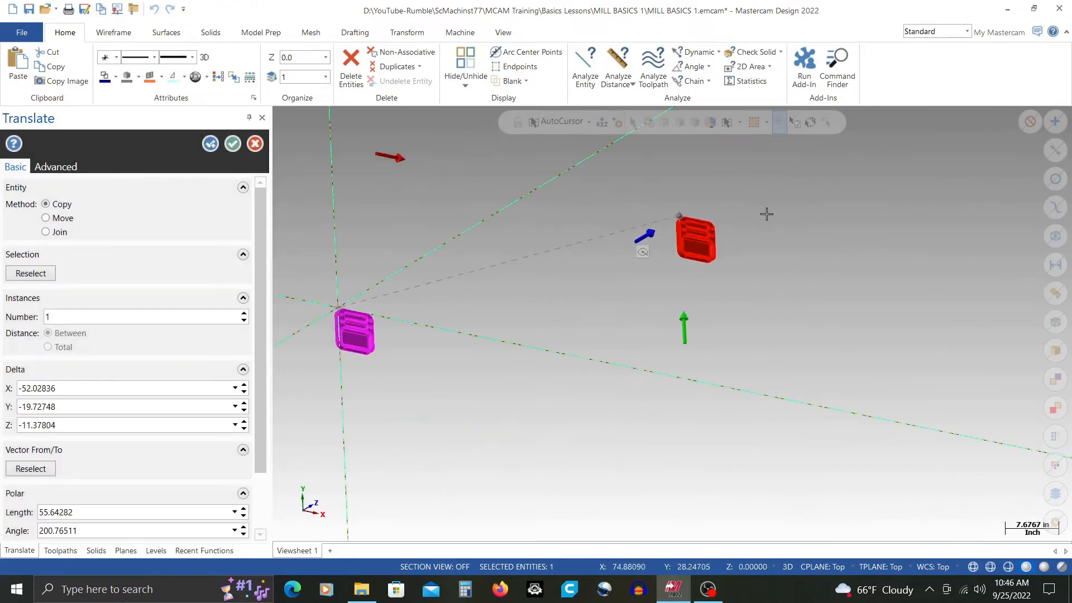
- Change the Translate method to Move and accept the translation of the solid
middle_click_drag(651, 243, 467, 291)
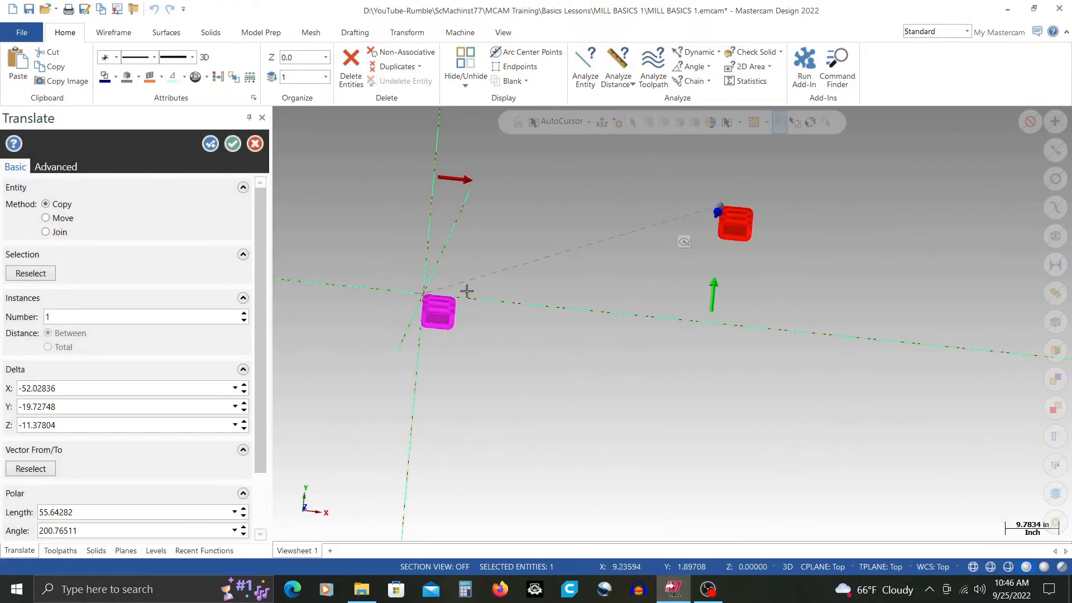
scroll(421, 317, "up", 10)
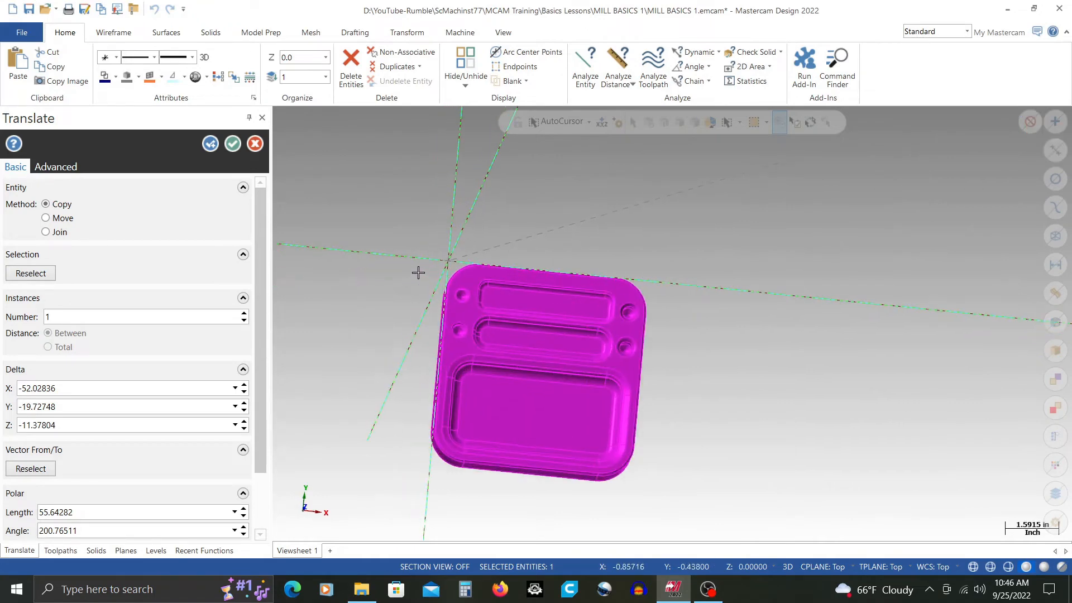
scroll(421, 275, "down", 7)
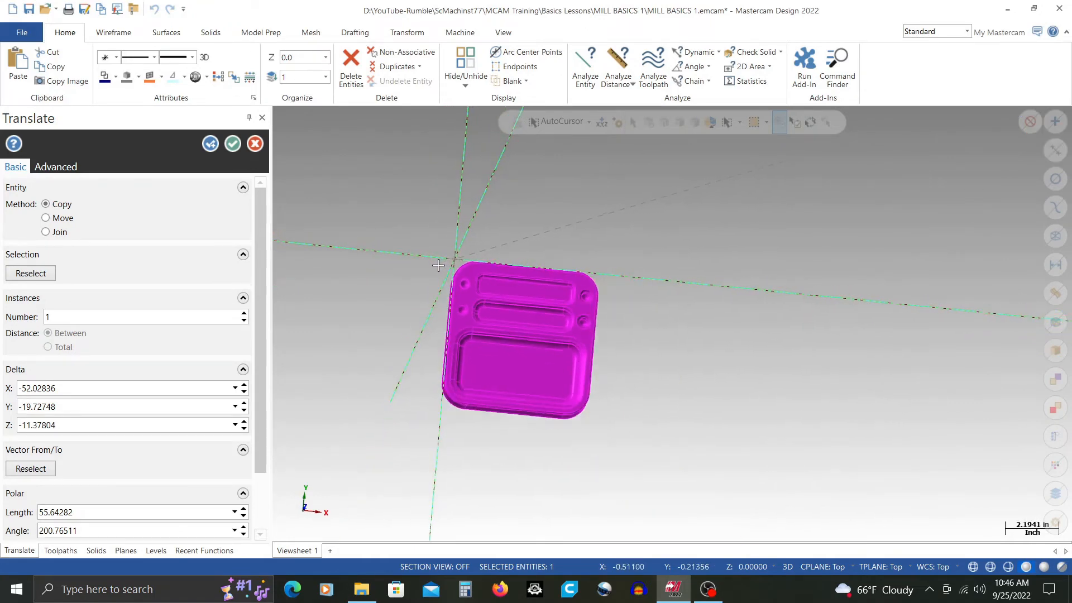
left_click(72, 222)
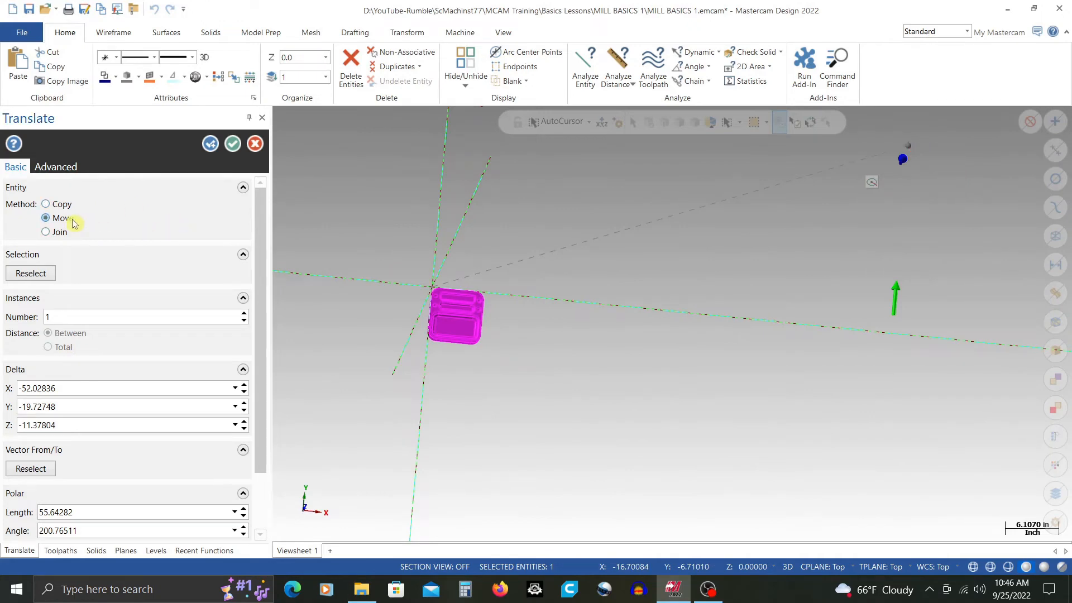
middle_click_drag(387, 273, 424, 257)
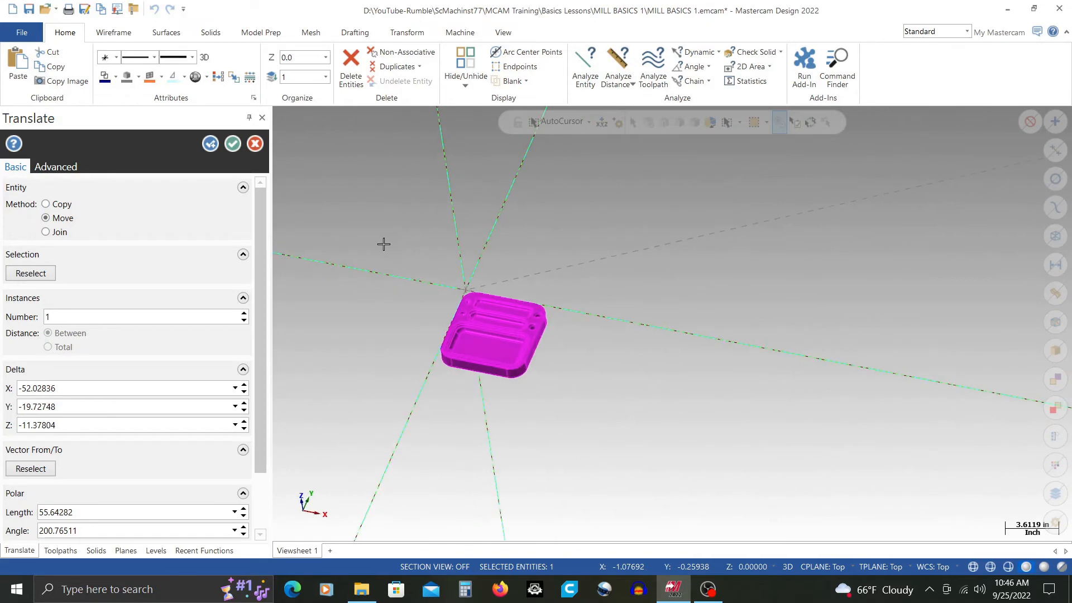
left_click(235, 149)
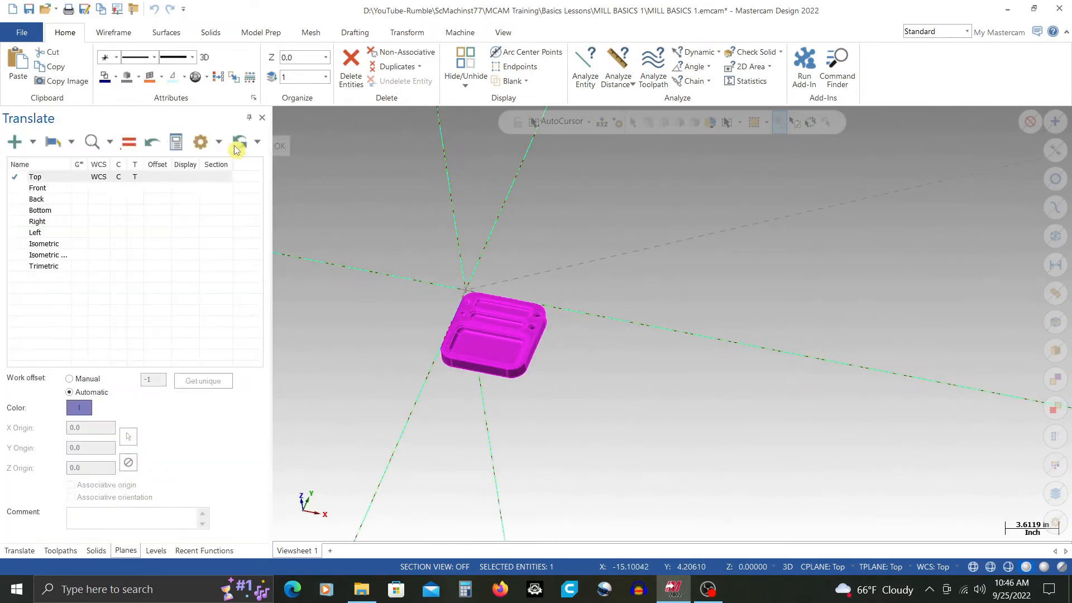
- Examine from several angles how the solid's corner and upper chamfer line up with the origin axes
scroll(393, 285, "up", 5)
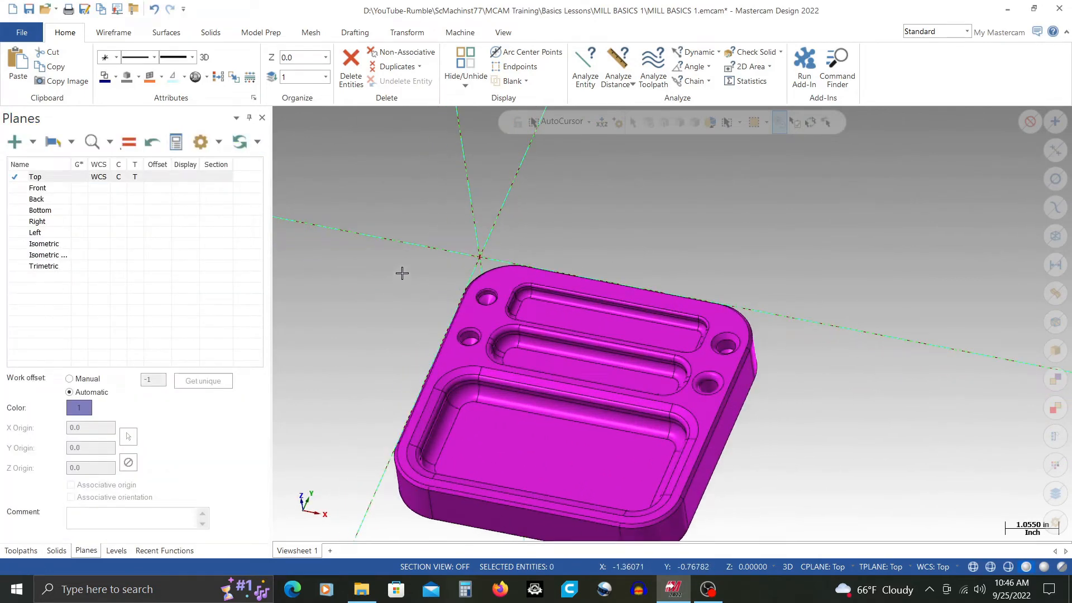
mouse_move(406, 273)
middle_mouse_down()
mouse_move(505, 233)
mouse_move(608, 235)
mouse_move(618, 247)
middle_mouse_up()
scroll(551, 352, "up", 4)
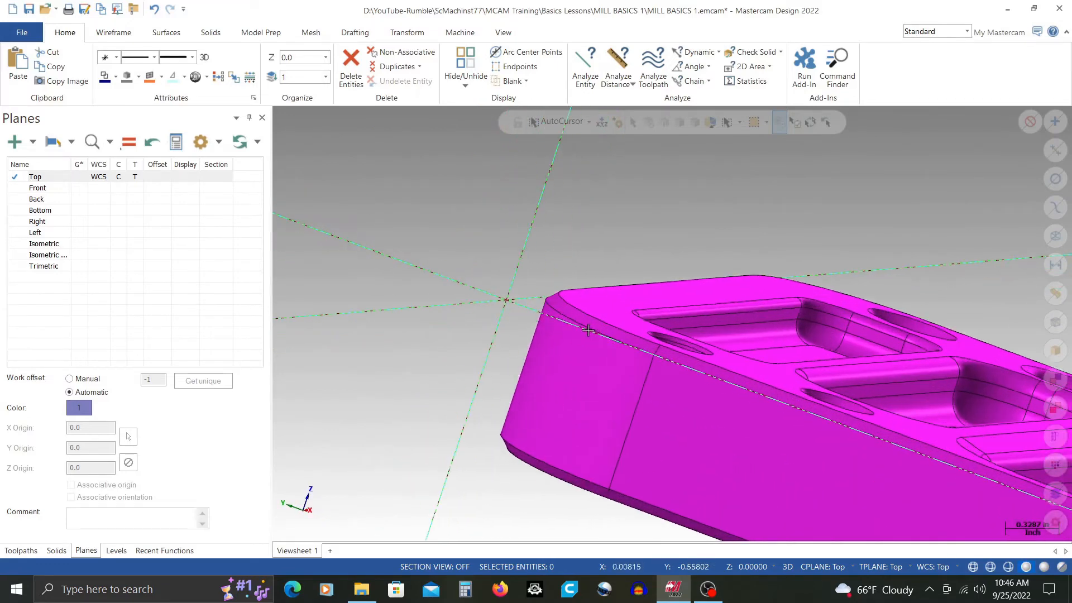
mouse_move(558, 328)
middle_mouse_down()
mouse_move(581, 326)
mouse_move(563, 320)
mouse_move(506, 335)
mouse_move(445, 322)
mouse_move(414, 300)
mouse_move(385, 314)
mouse_move(455, 320)
mouse_move(410, 319)
mouse_move(601, 249)
mouse_move(485, 264)
middle_mouse_up()
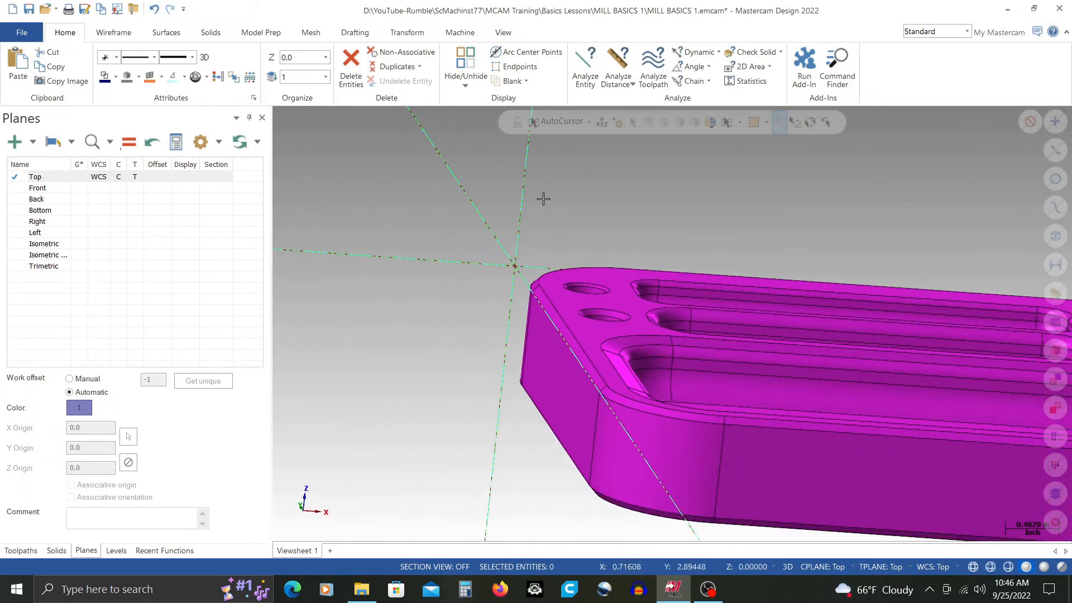
scroll(434, 242, "down", 5)
scroll(468, 240, "up", 3)
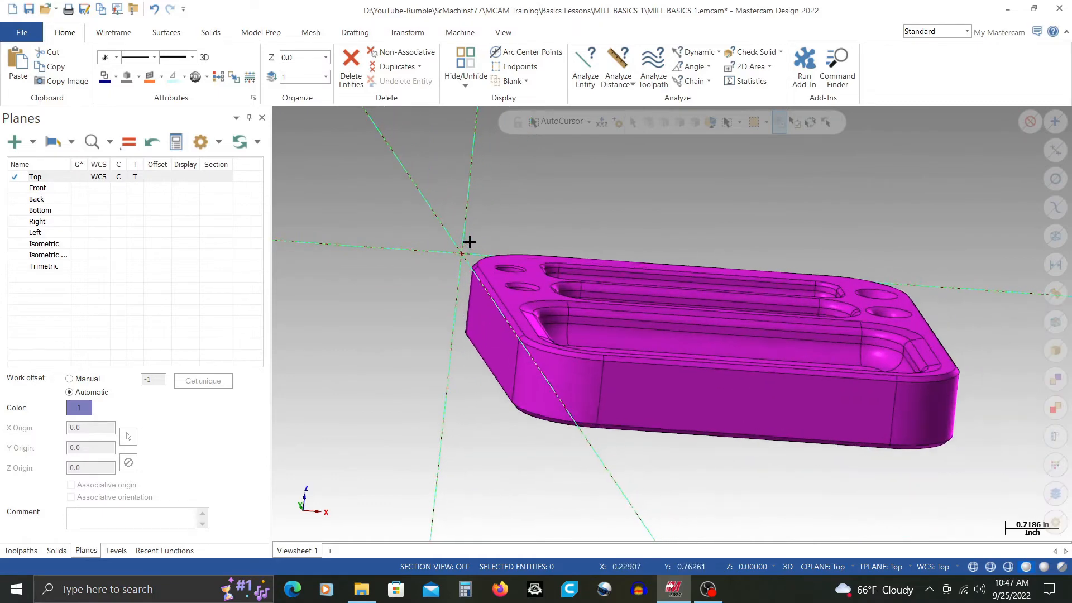
scroll(468, 240, "up", 2)
scroll(458, 240, "down", 2)
scroll(391, 234, "up", 3)
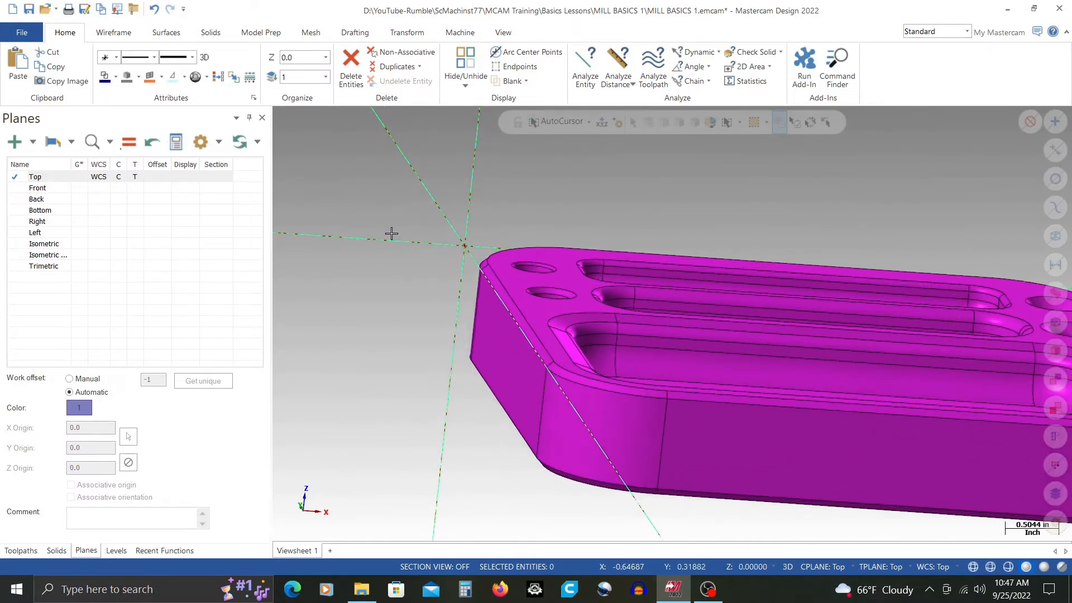
- Check the solid's height and upper chamfer against the origin from the Front and Right WCS views
right_click(392, 217)
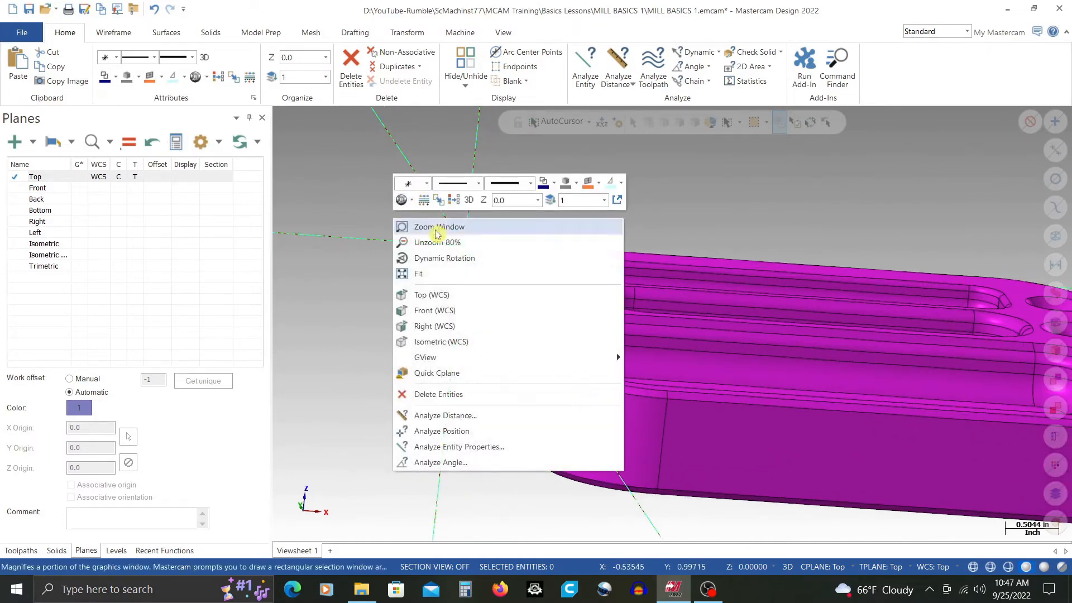
left_click(463, 311)
right_click(494, 298)
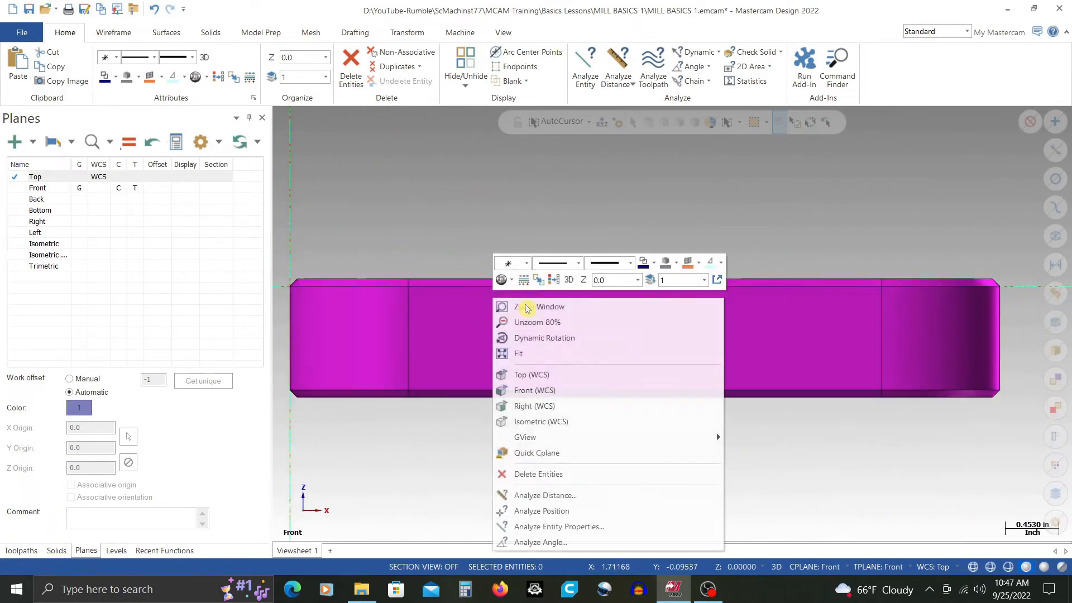
left_click(595, 412)
scroll(313, 443, "up", 3)
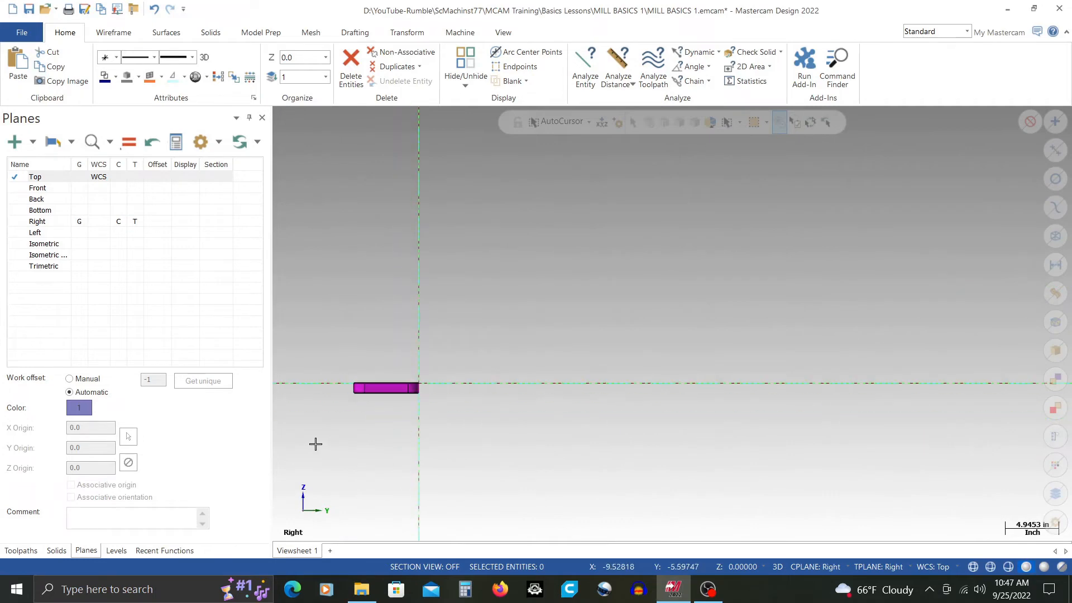
scroll(467, 378, "up", 10)
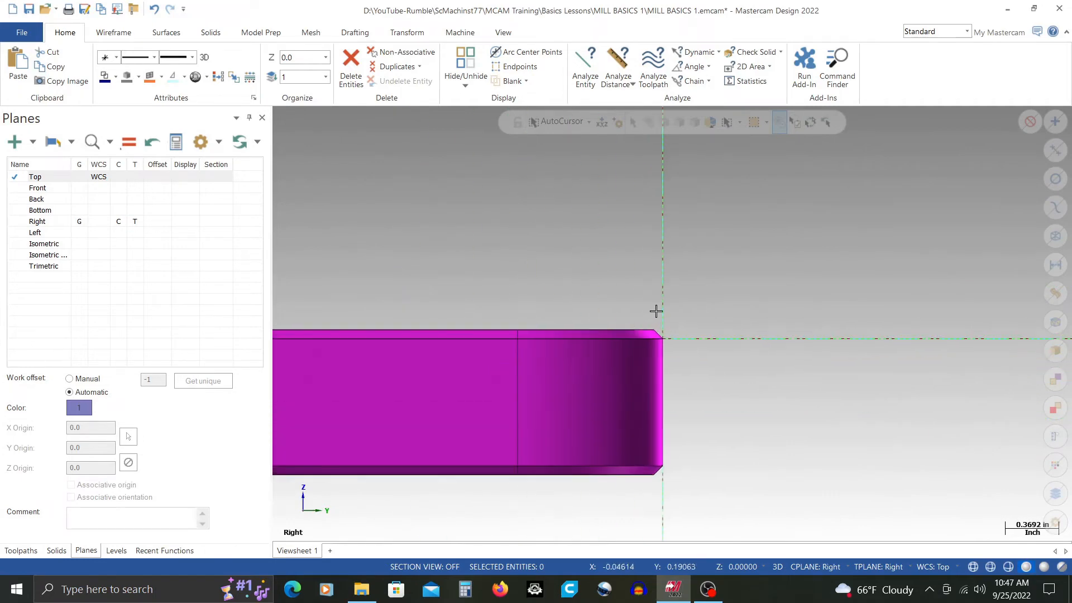
- Start a Dynamic transform of the solid and place the gnomon where its top edge meets the corner chamfer
scroll(676, 319, "down", 2)
left_click(494, 411)
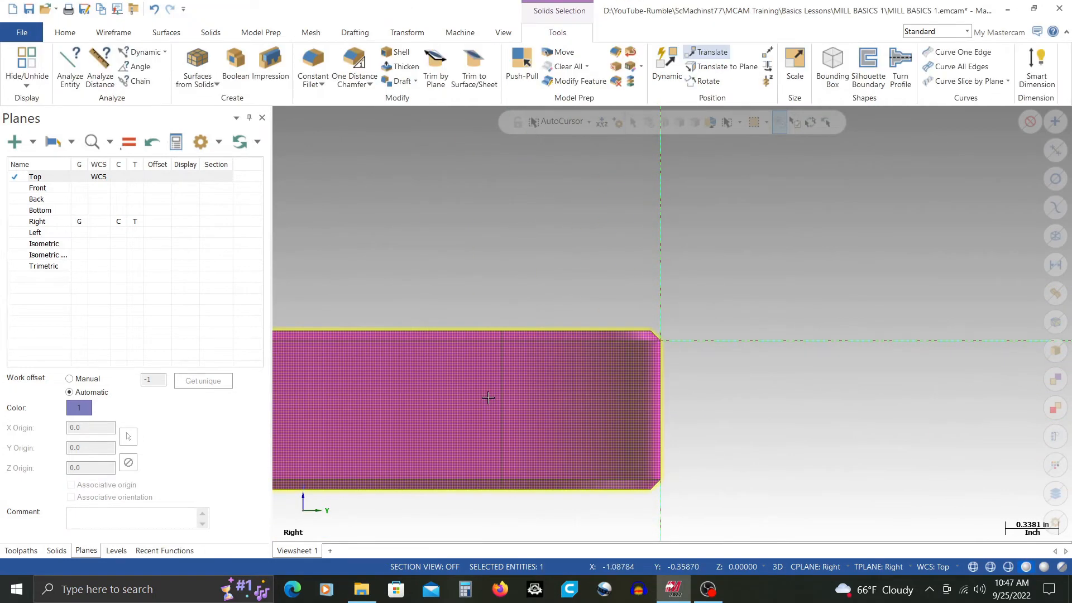
left_click(666, 64)
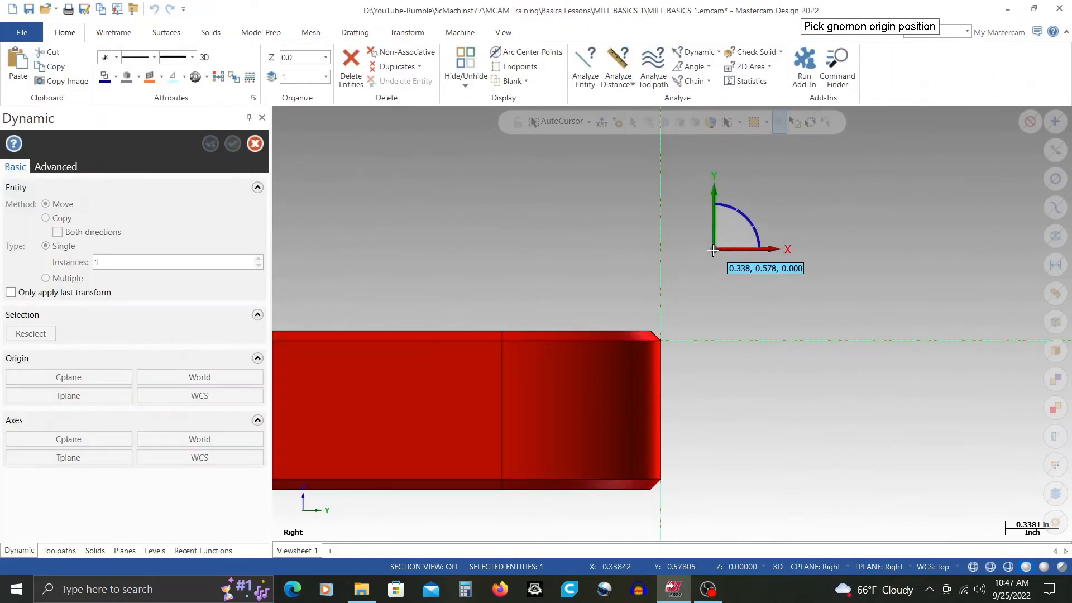
scroll(690, 285, "up", 4)
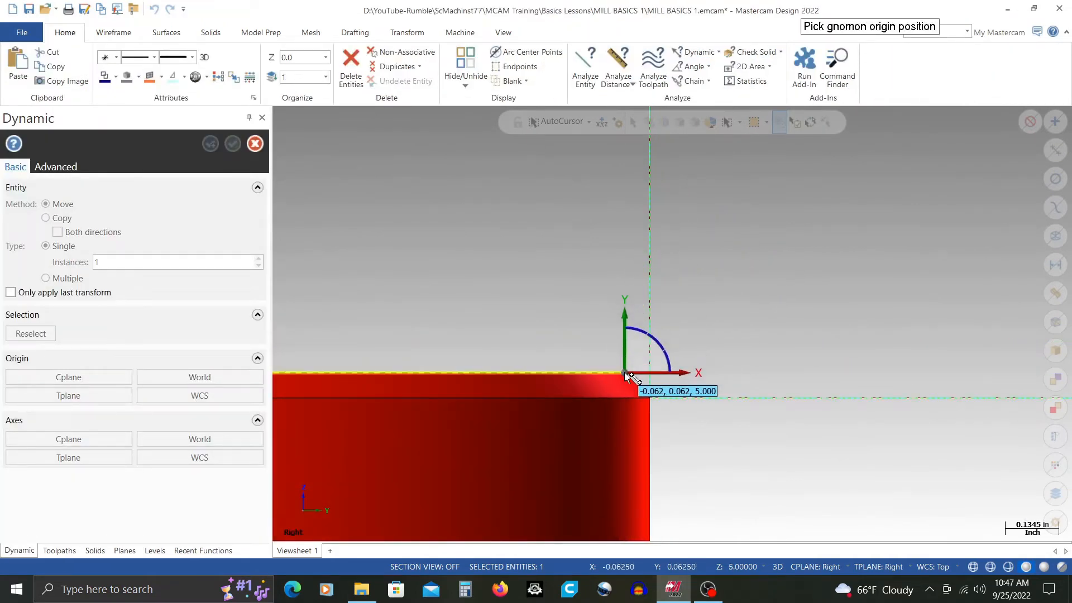
left_click(625, 373)
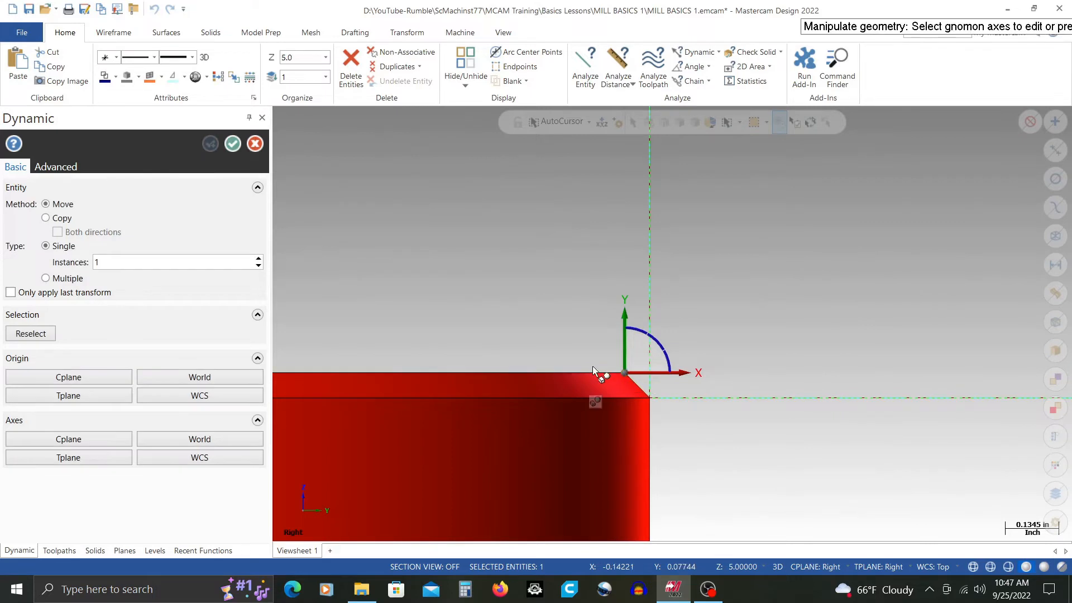
- Move the solid -0.0625 in along the gnomon's Y axis to bring its top face level with the origin, and accept
left_click(626, 352)
left_click(626, 352)
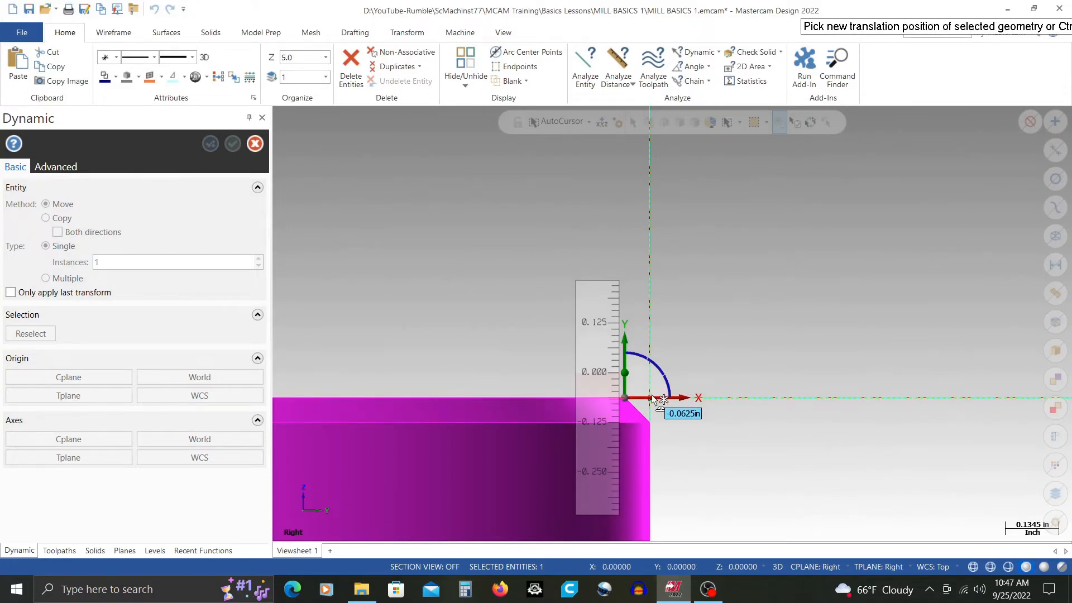
left_click(652, 398)
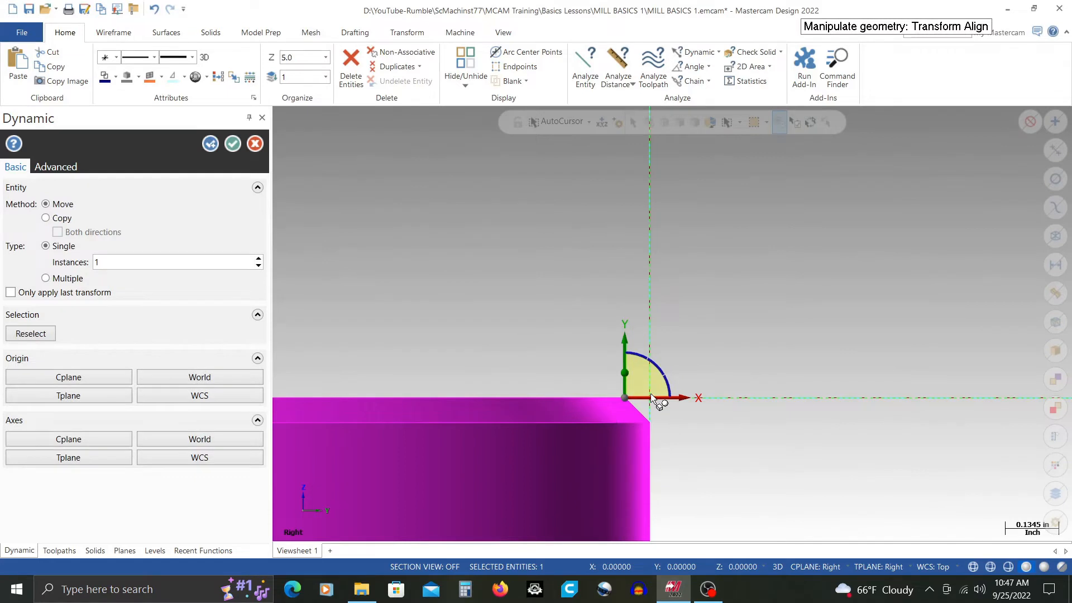
left_click(235, 146)
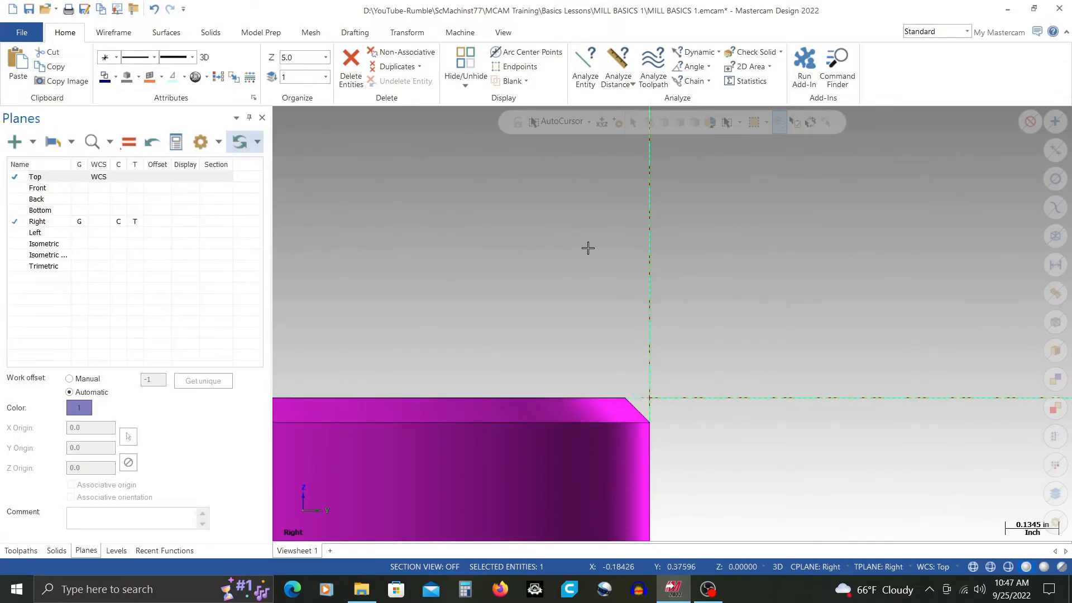
- Check the solid's position against the origin in the Top WCS view and from an angled view
scroll(721, 259, "down", 4)
right_click(527, 235)
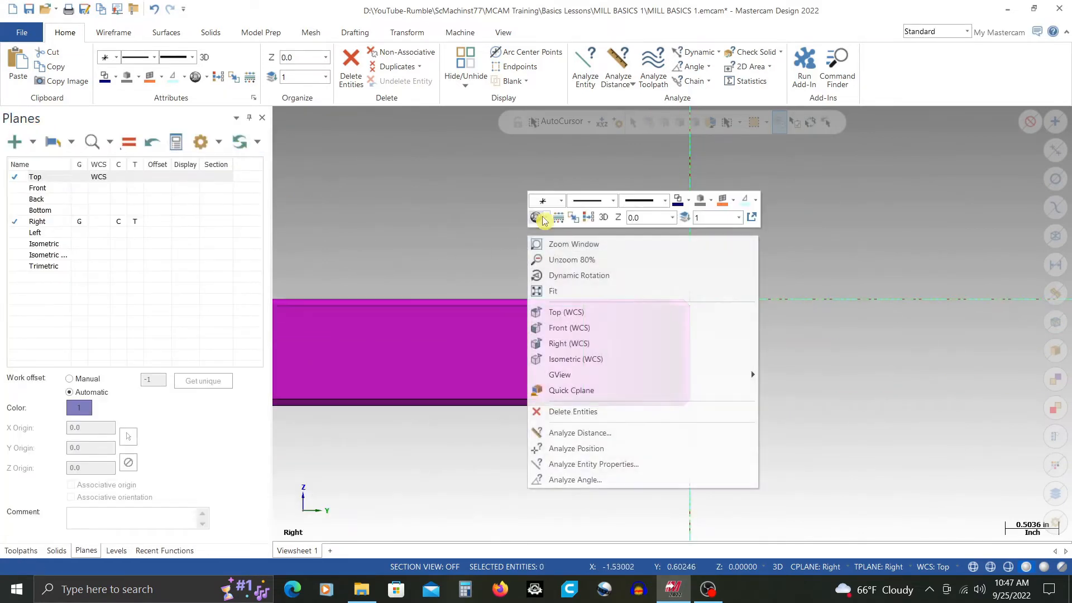
left_click(581, 310)
right_click(642, 285)
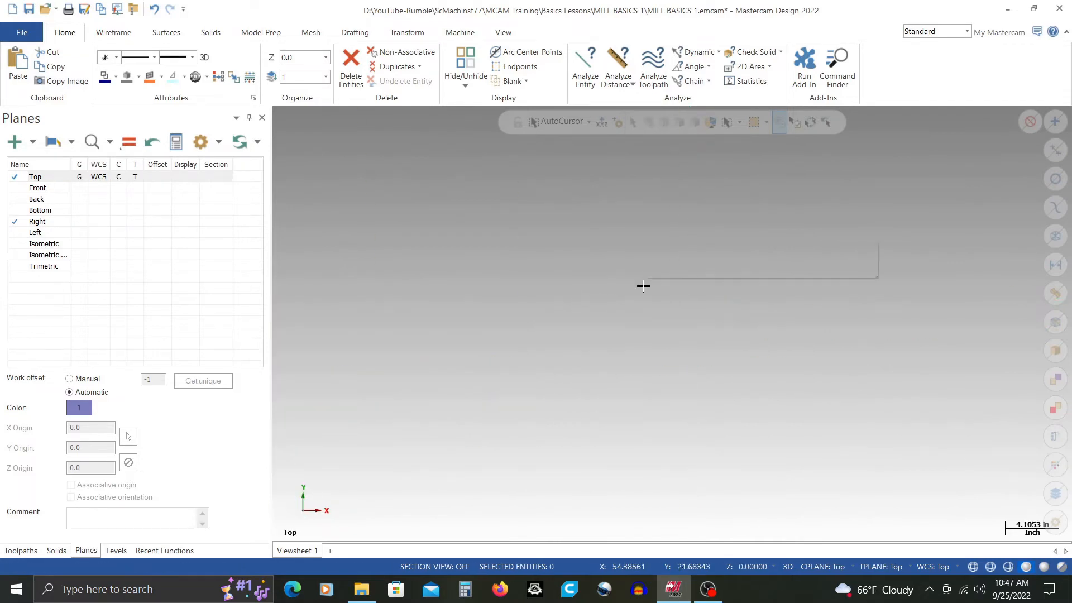
left_click(680, 341)
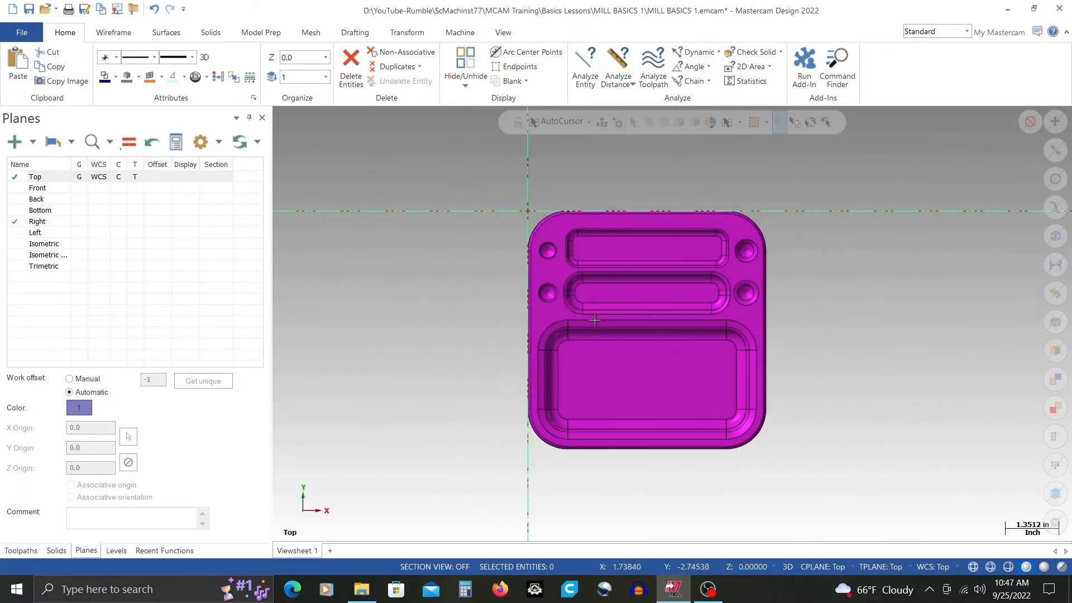
right_click(398, 269)
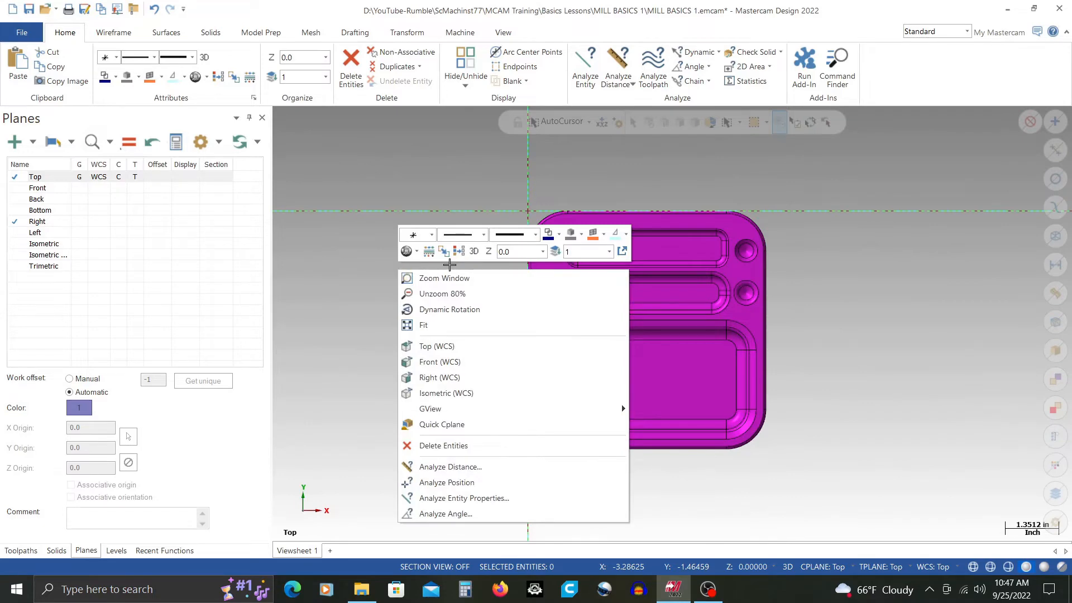
mouse_move(467, 261)
middle_mouse_down()
mouse_move(503, 345)
mouse_move(512, 297)
mouse_move(486, 256)
mouse_move(449, 258)
mouse_move(424, 277)
mouse_move(464, 304)
middle_mouse_up()
scroll(464, 304, "up", 1)
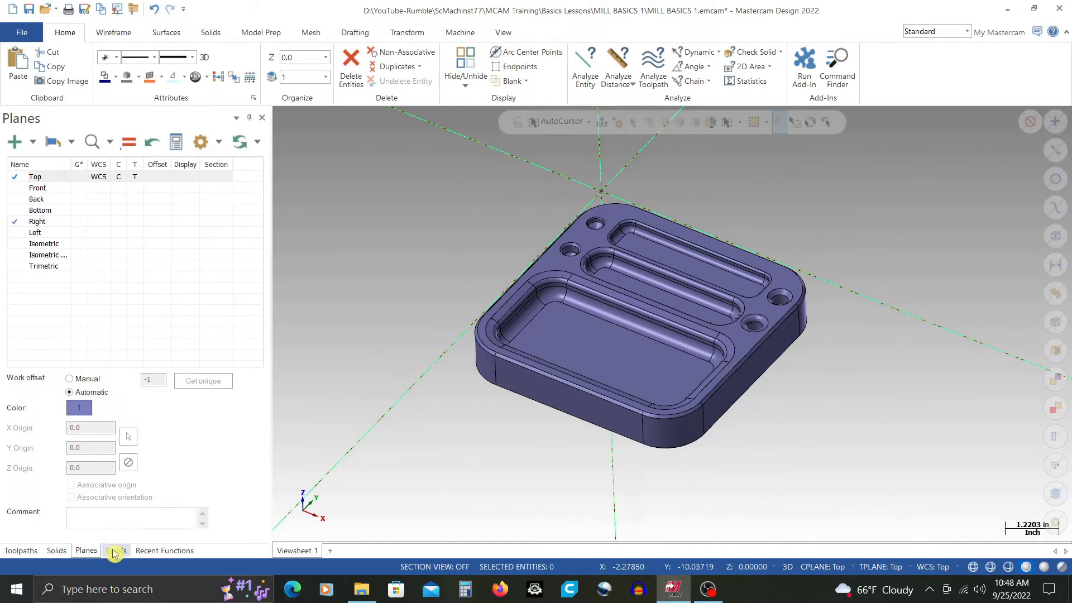
- Display the toolpath list and add a machine group with the default mill machine
left_click(20, 550)
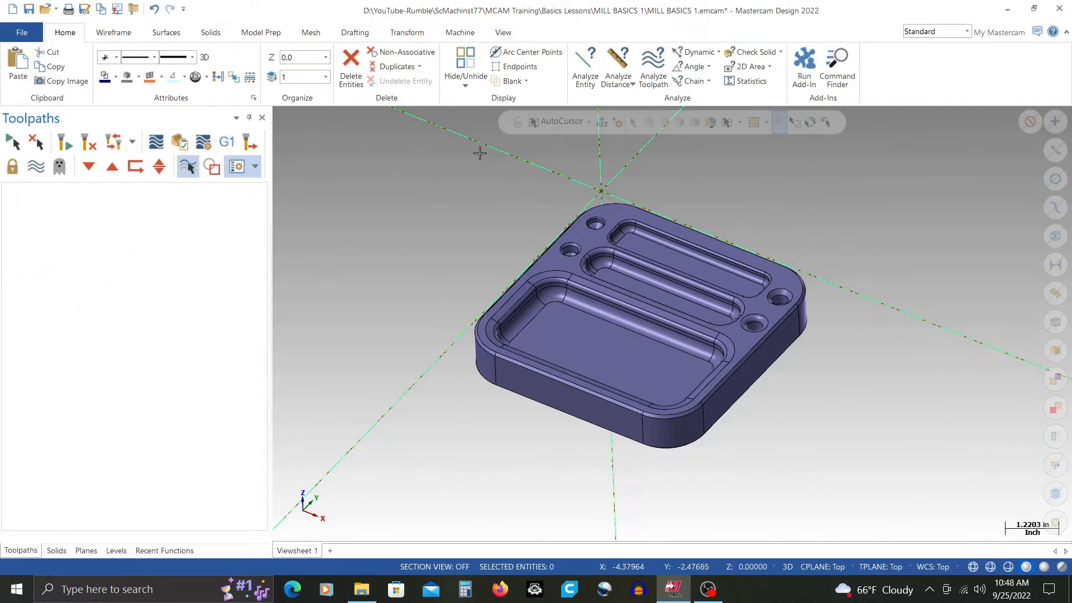
left_click(470, 32)
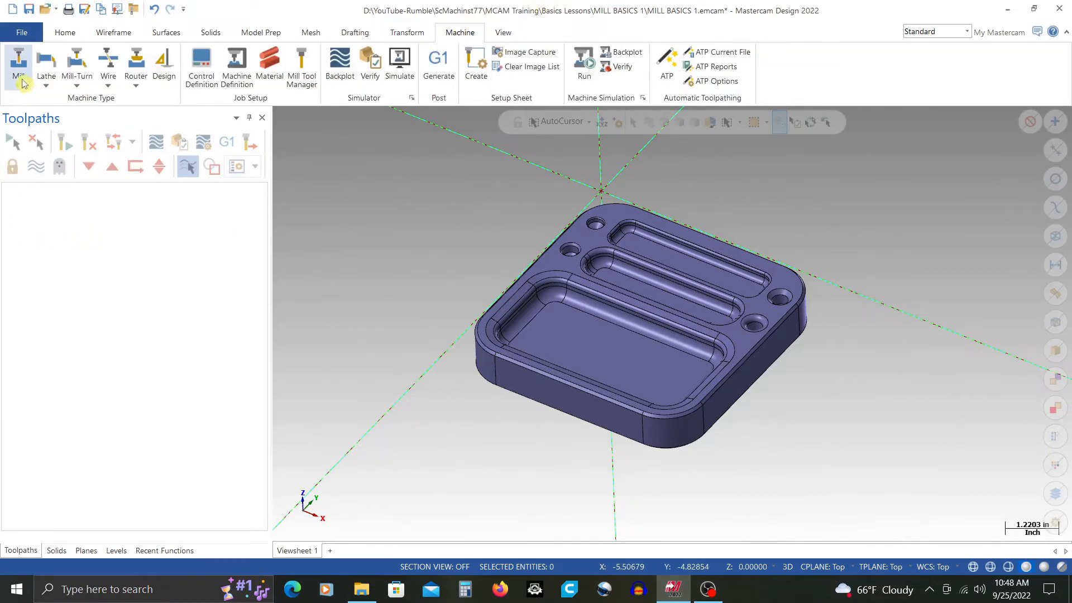
left_click(21, 83)
left_click(62, 113)
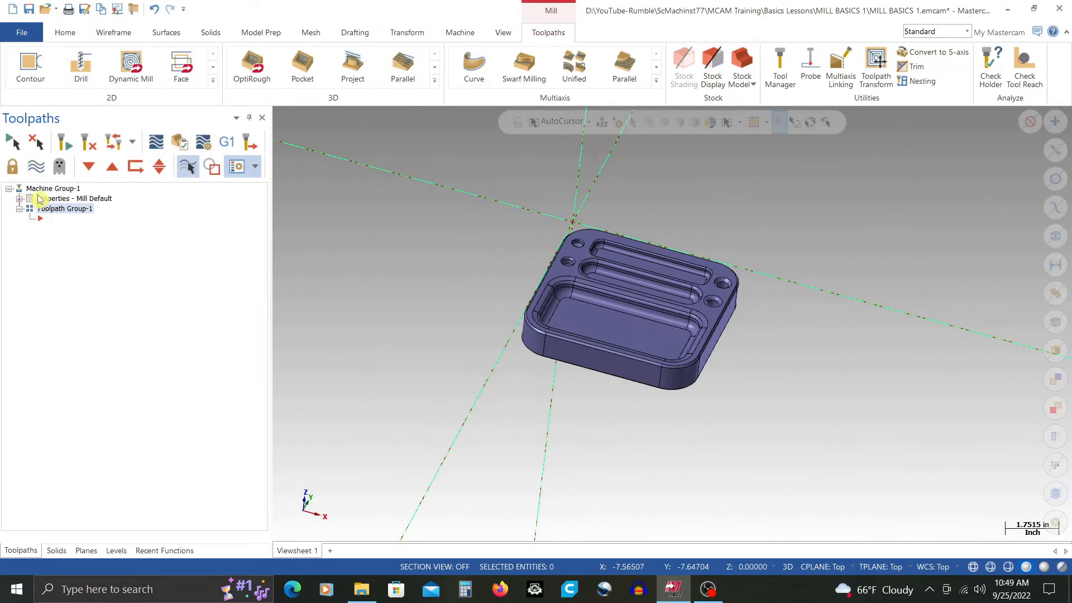
- Open the machine group's properties and review the Files, Tool Settings and Stock Setup pages
left_click(20, 199)
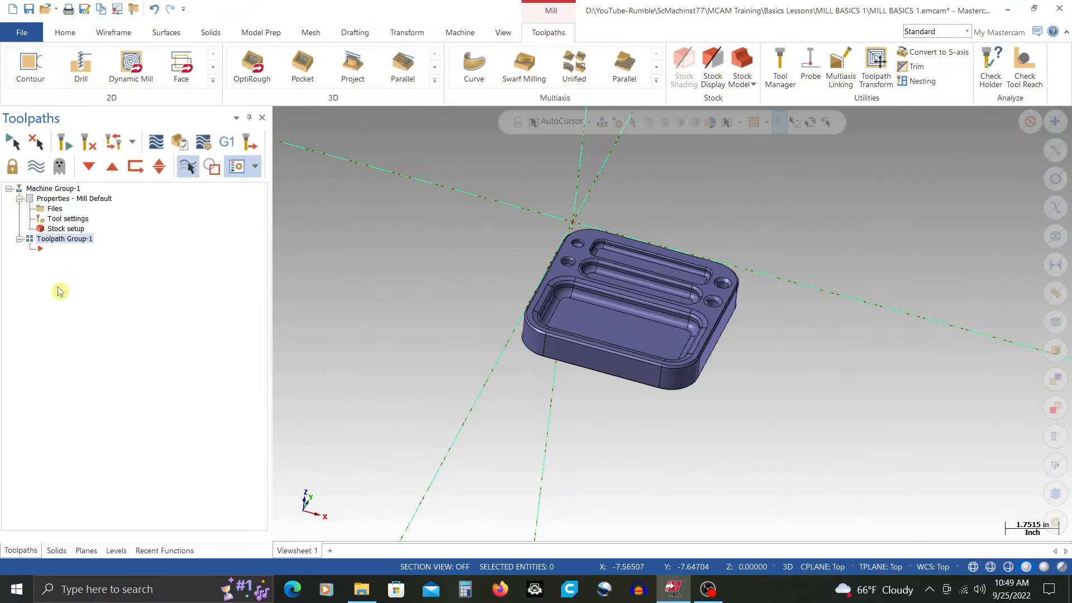
double_click(54, 214)
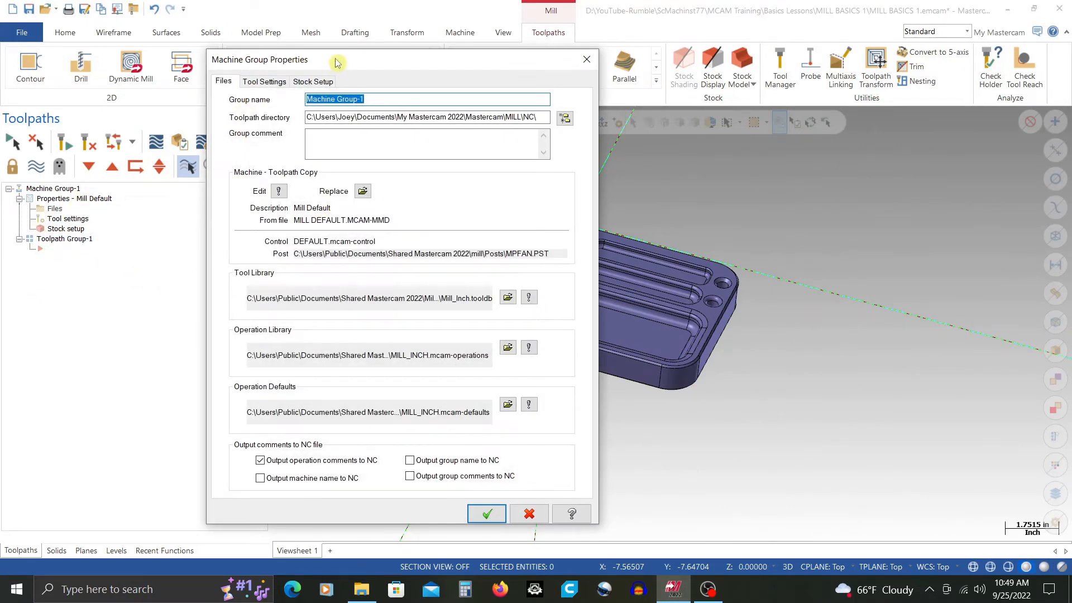
left_click_drag(337, 62, 371, 74)
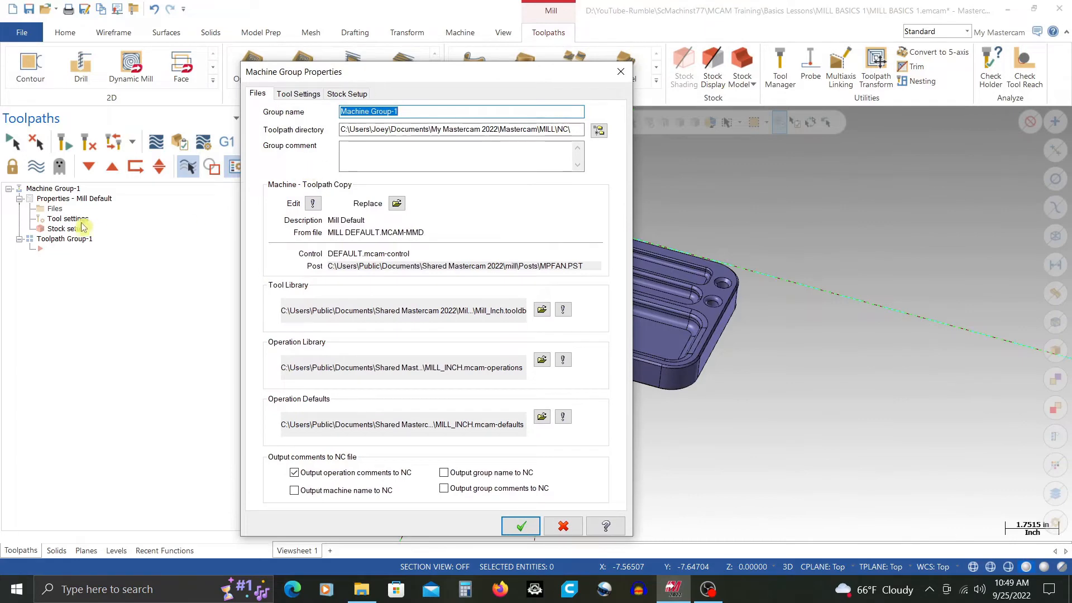
left_click(298, 93)
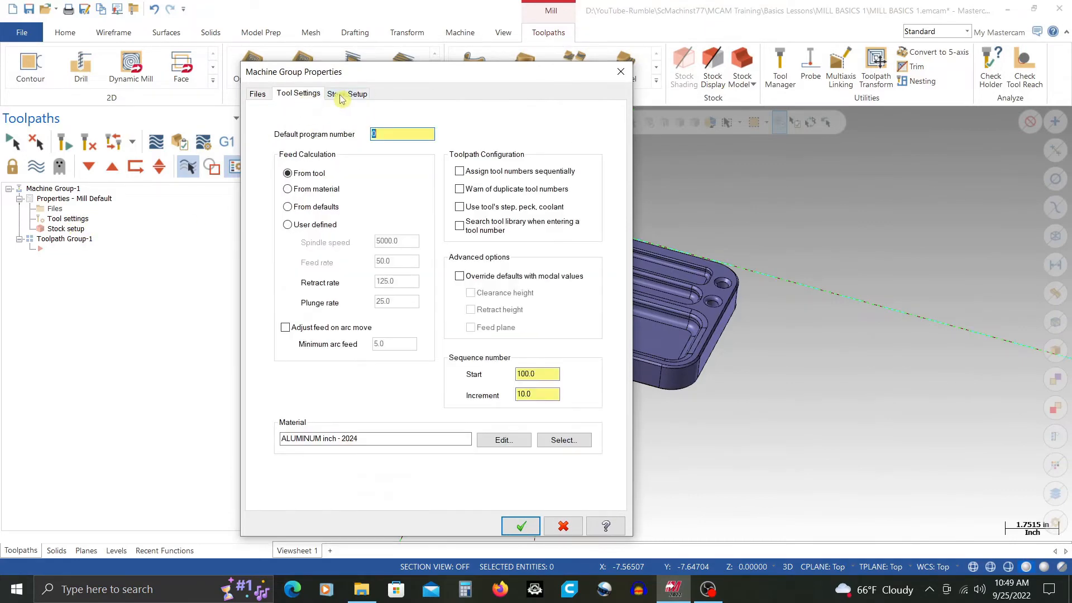
left_click(347, 93)
left_click(257, 94)
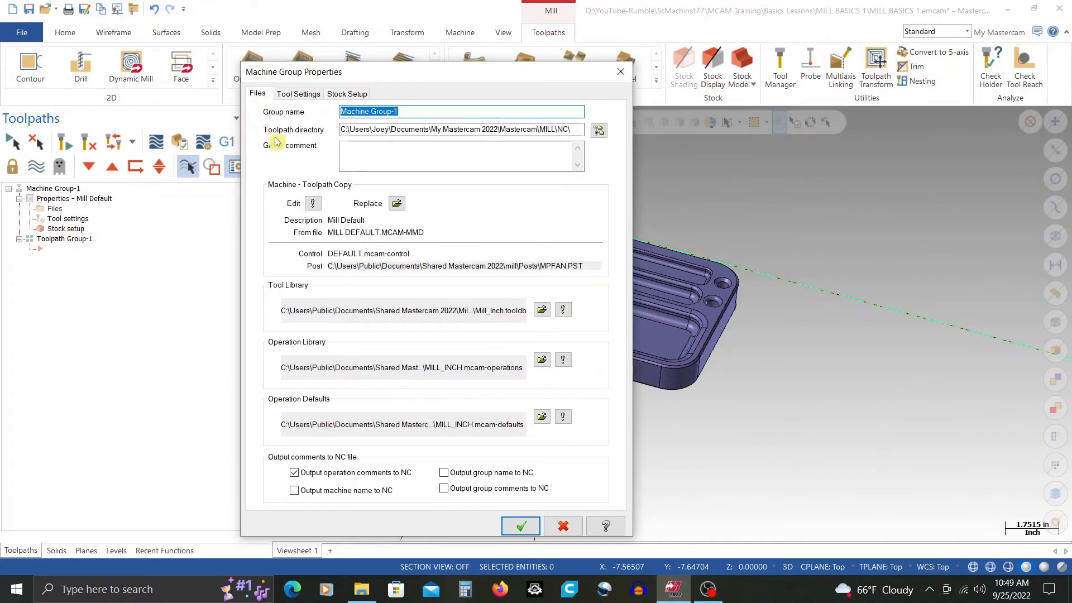
left_click(296, 95)
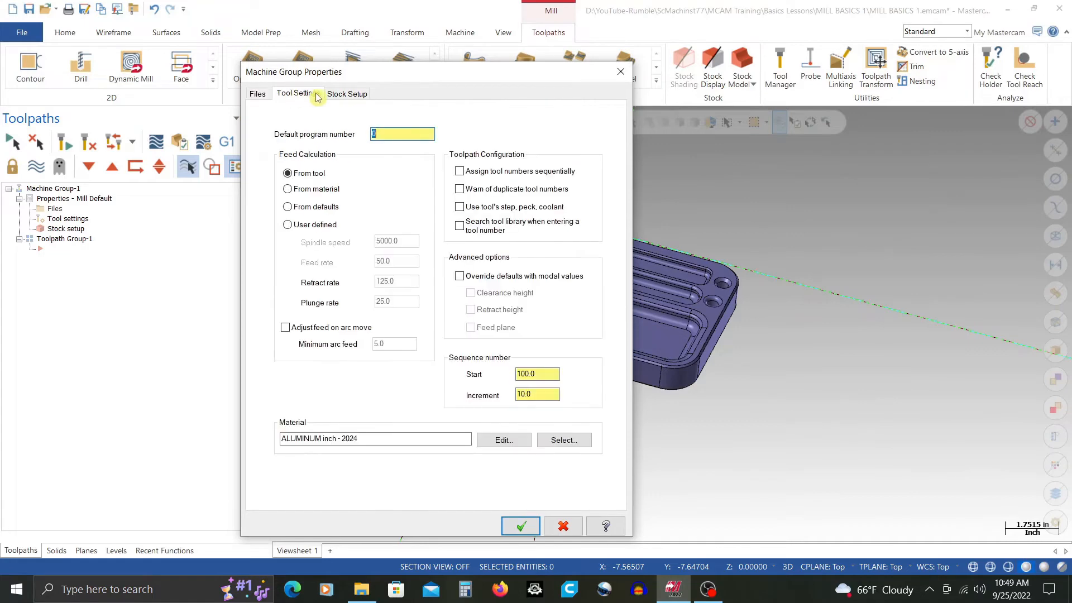
left_click(348, 93)
left_click(258, 94)
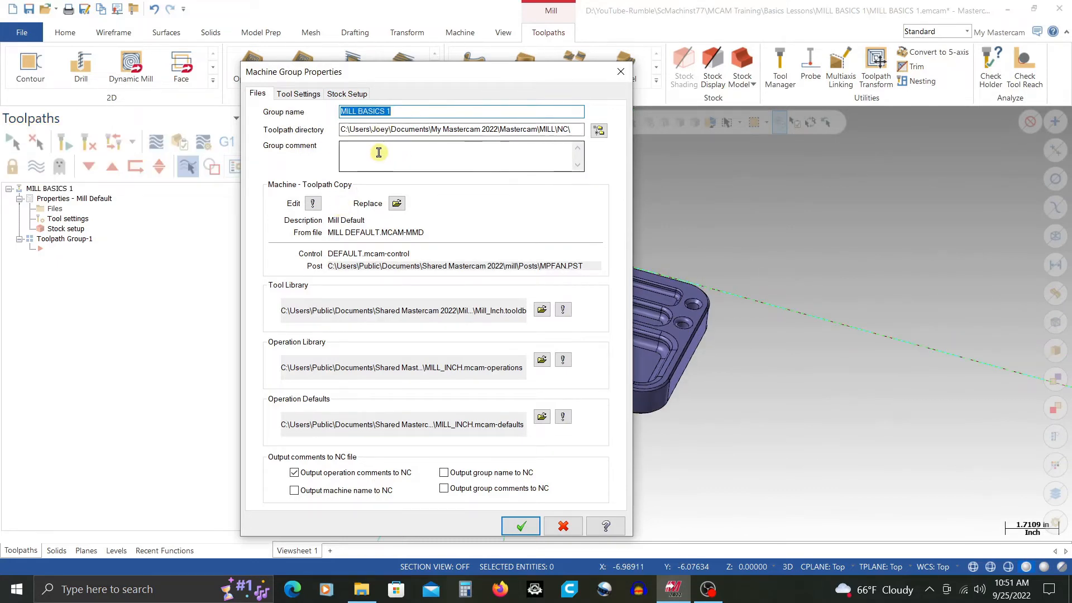
- Turn on the display of the rectangular stock and fit its bounding box around the selected solid
left_click(348, 94)
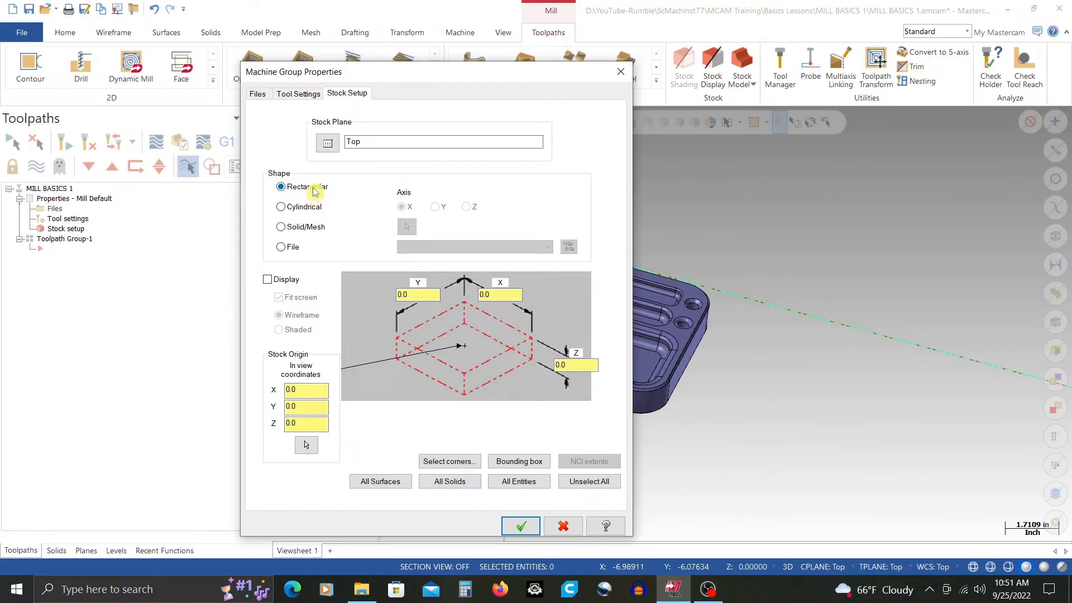
left_click(284, 280)
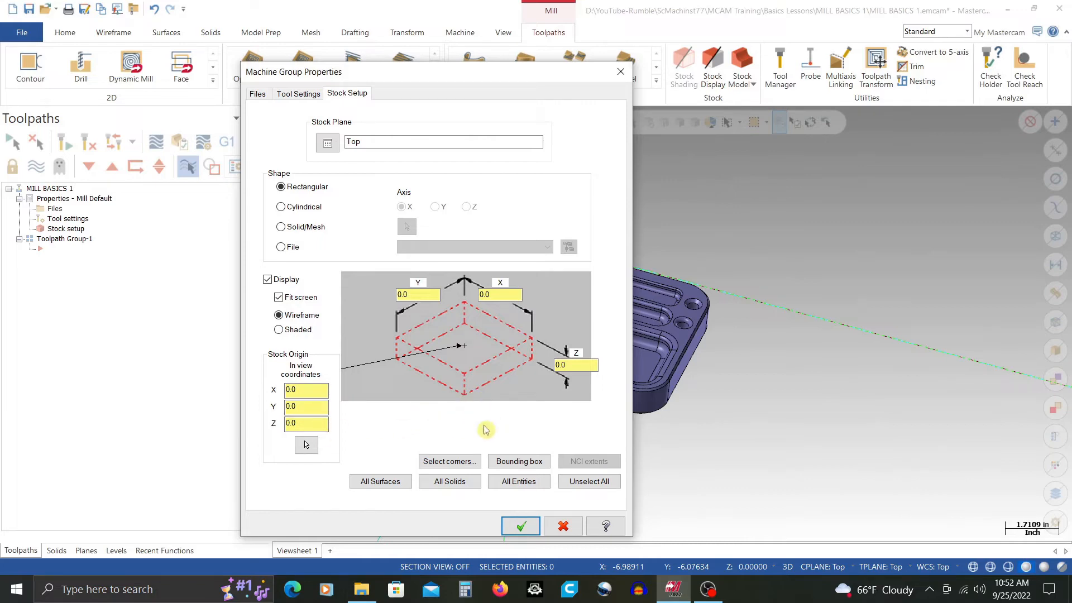
left_click(520, 461)
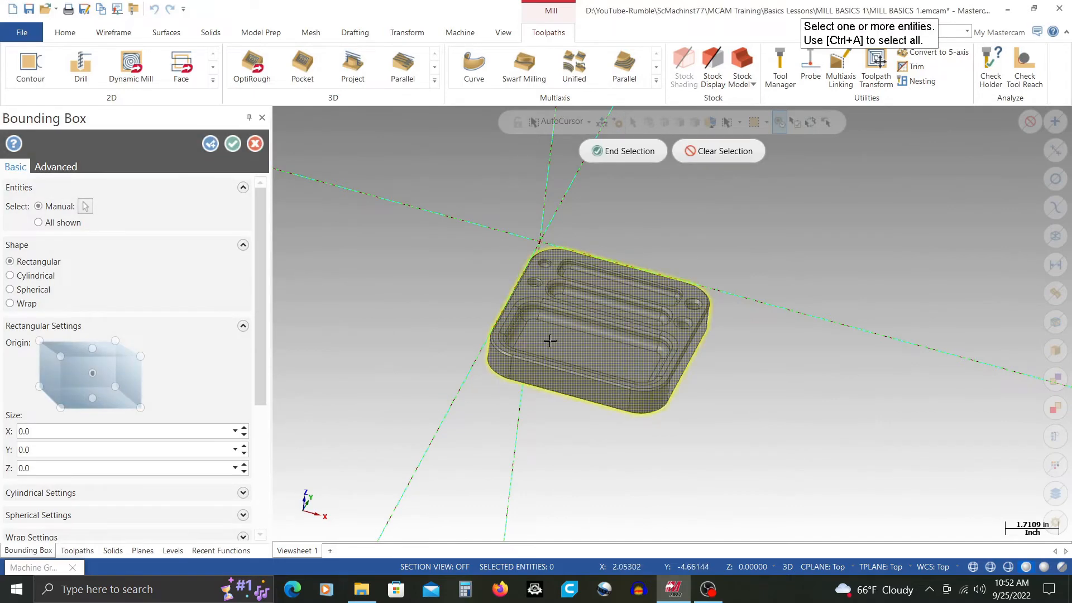
left_click(629, 161)
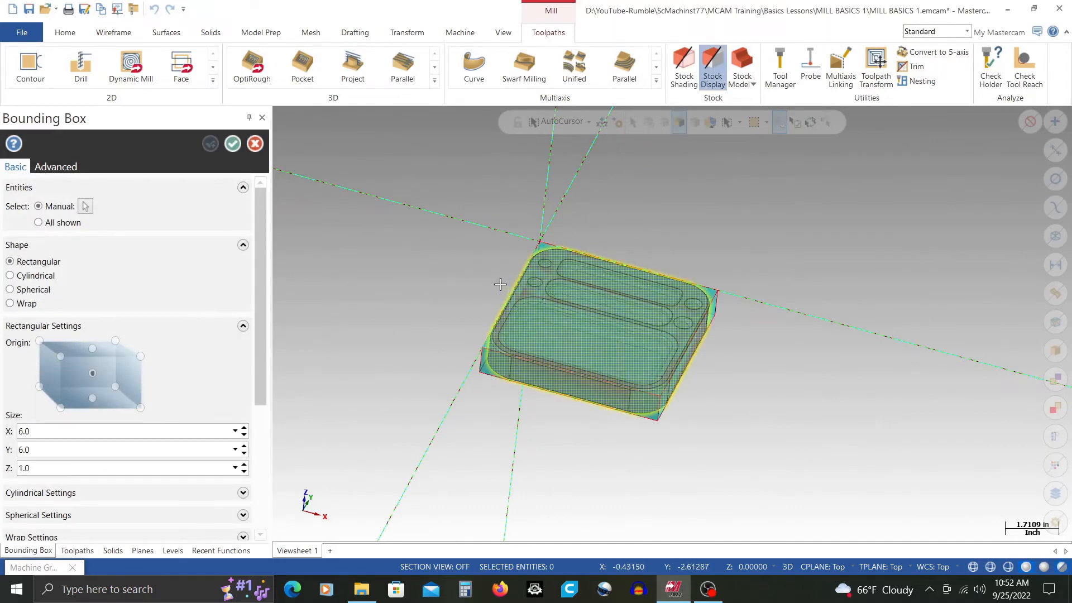
- Set the stock bounding box size to X 6.25, Y 6.25 and Z 1.25
middle_click_drag(500, 285, 536, 259)
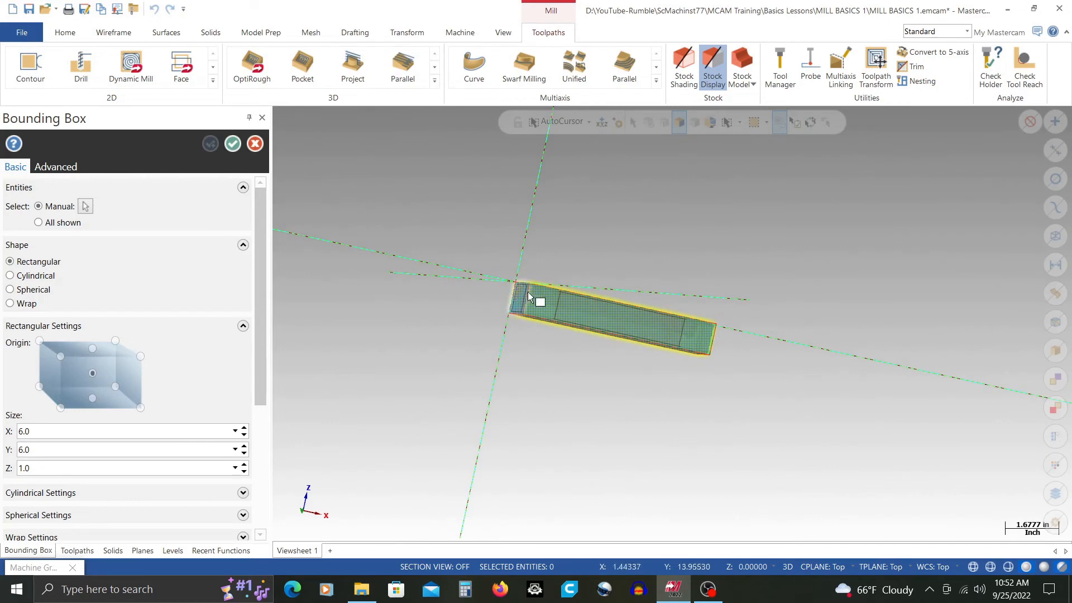
scroll(525, 295, "up", 2)
middle_click_drag(466, 297, 391, 301)
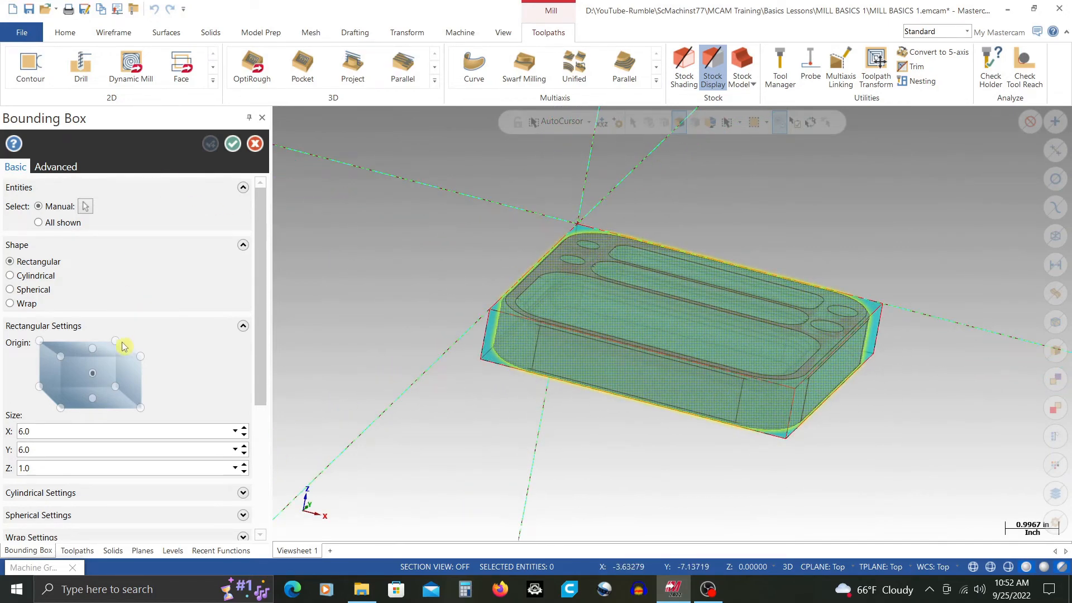
left_click(87, 430)
left_click(105, 430)
key("BackSpace")
key("BackSpace")
key("BackSpace")
key("BackSpace")
left_click(59, 447)
type("6.")
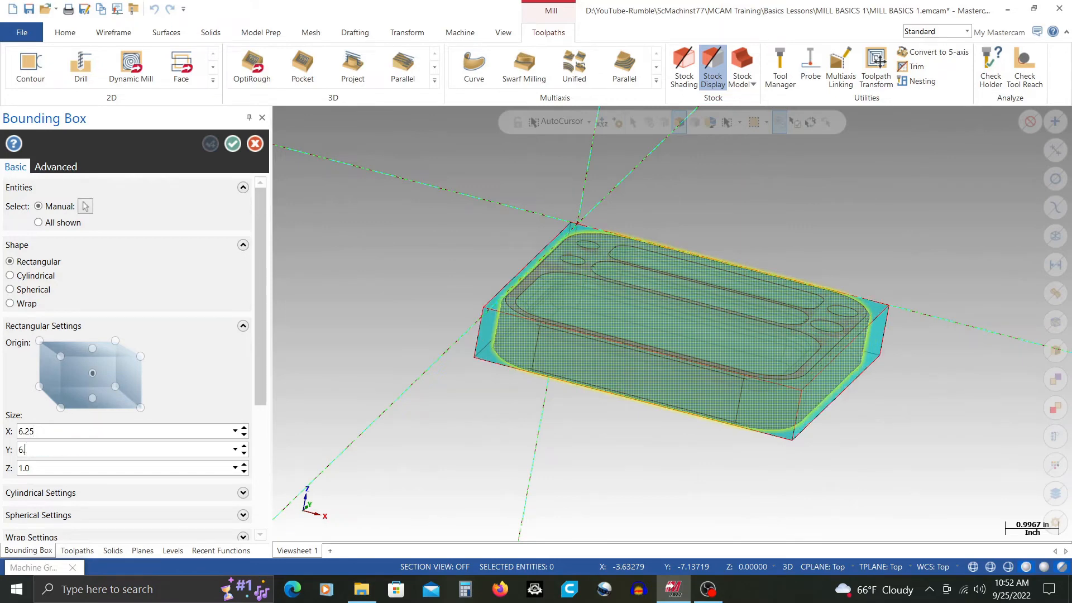
left_click(54, 468)
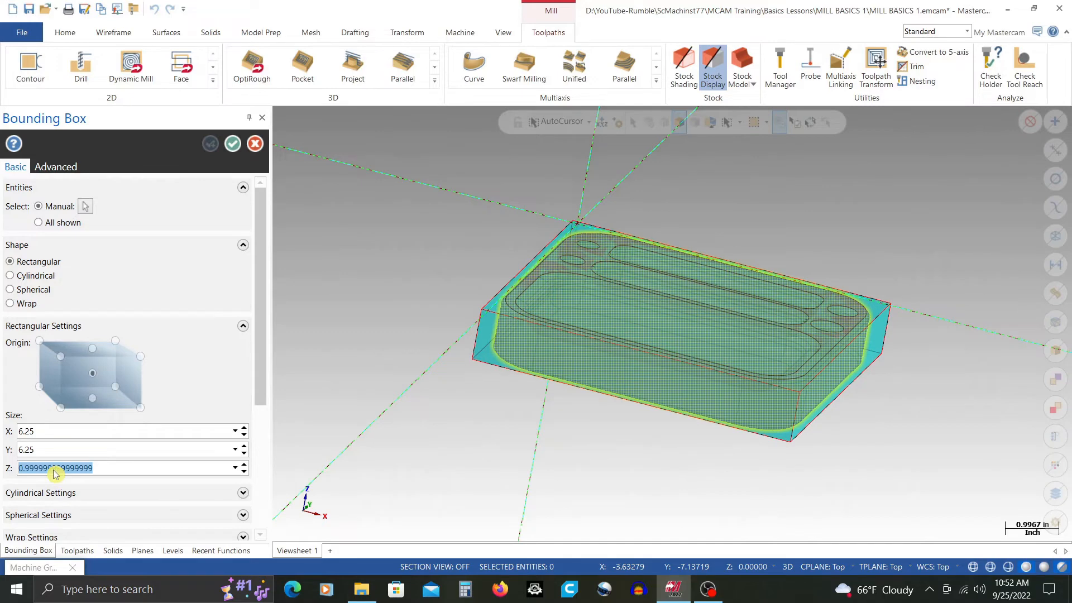
type("1.25")
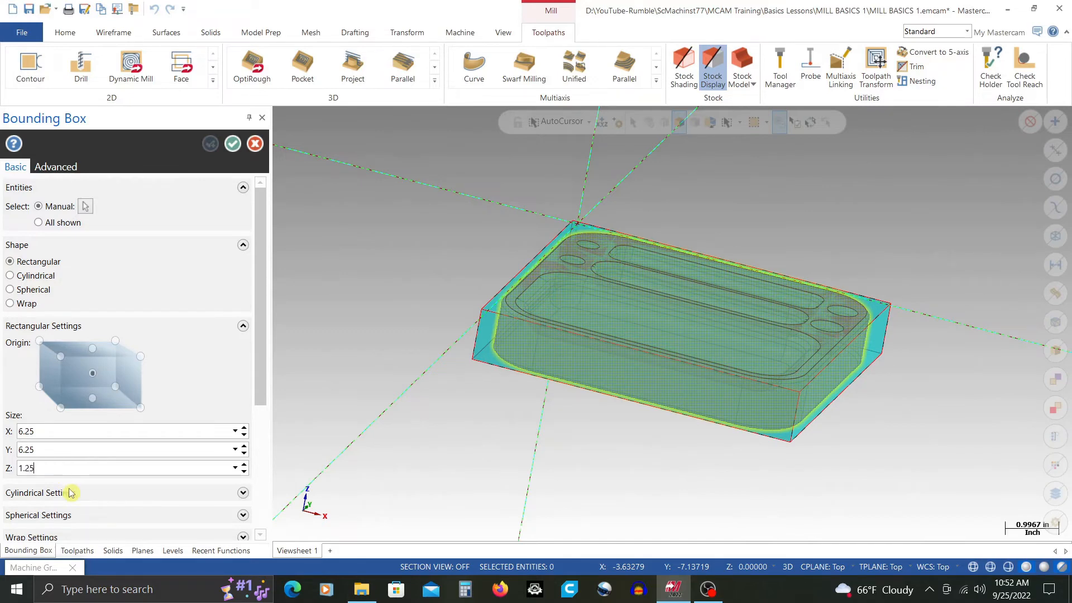
key("Return")
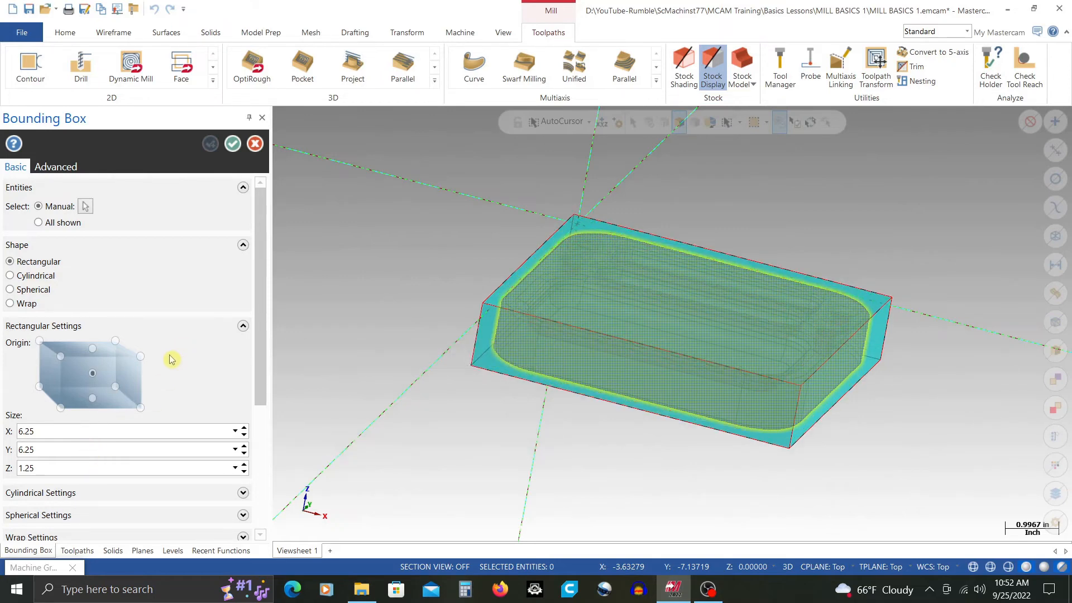
- Set the stock bounding box to create lines and arcs as geometry
scroll(169, 363, "down", 2)
scroll(168, 369, "down", 3)
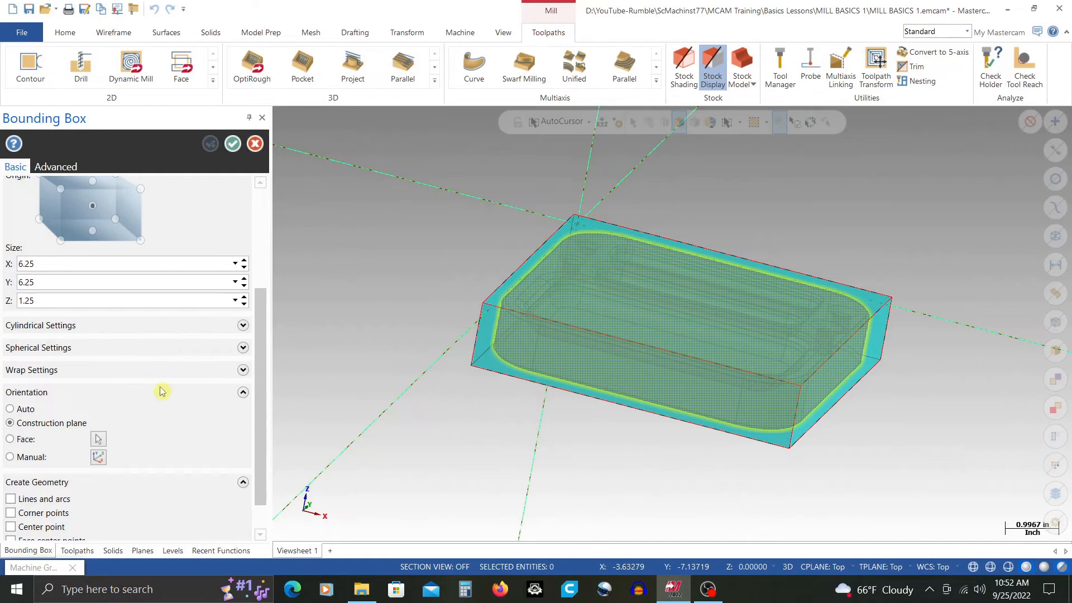
scroll(160, 409, "down", 1)
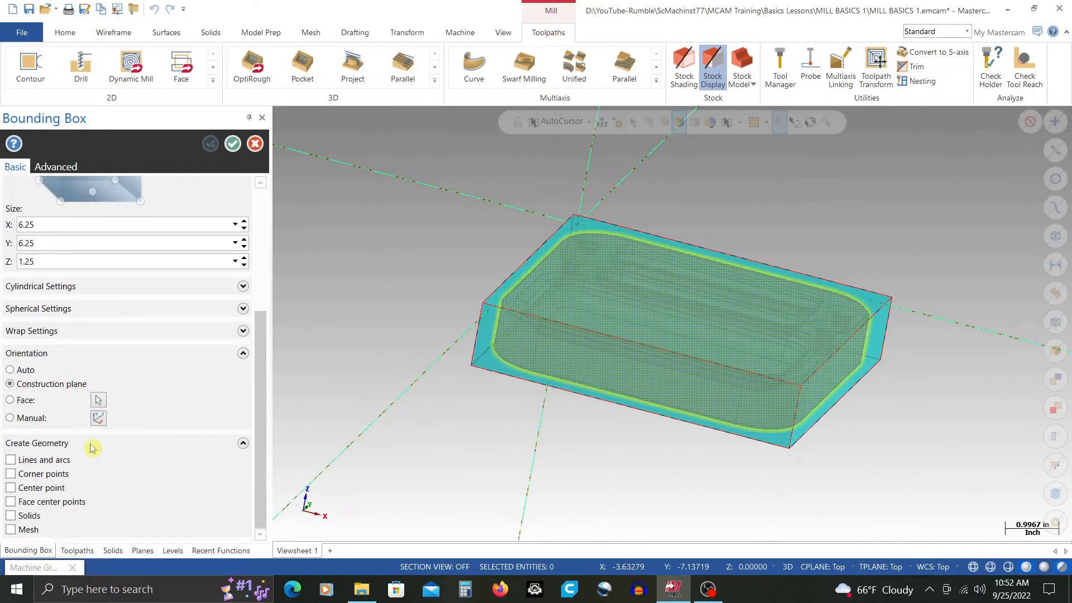
left_click(12, 460)
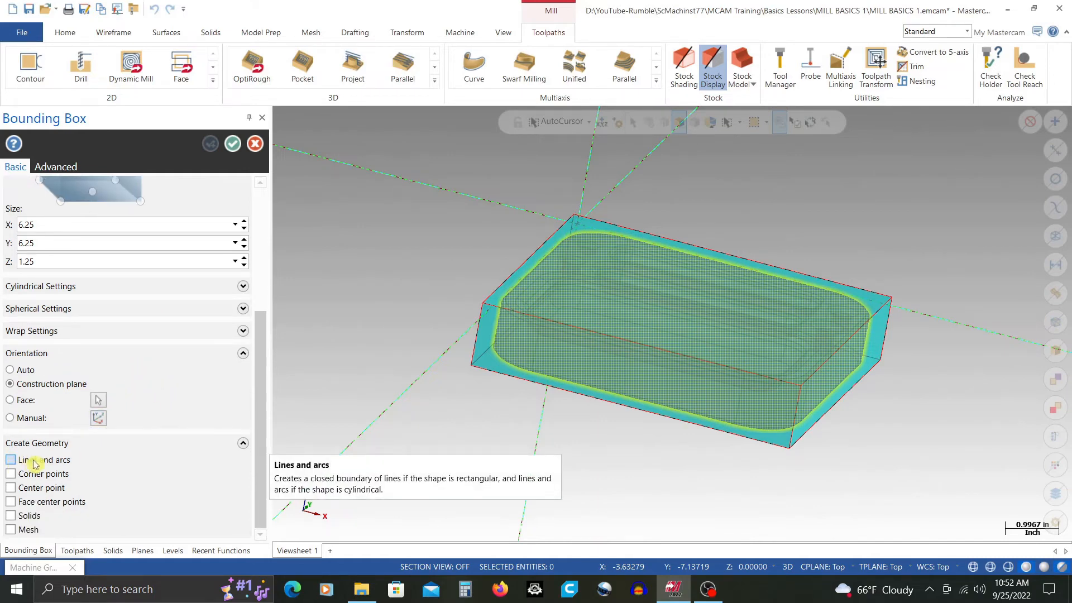
- Create level 200 named STOCK WIRE and make it the main level
left_click(172, 551)
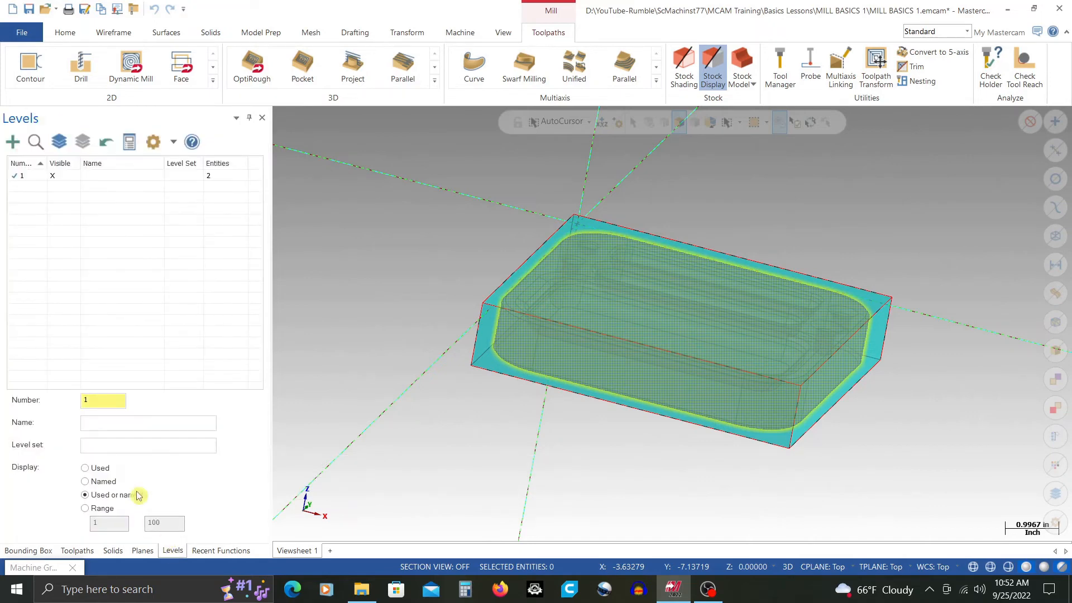
left_click_drag(106, 401, 60, 401)
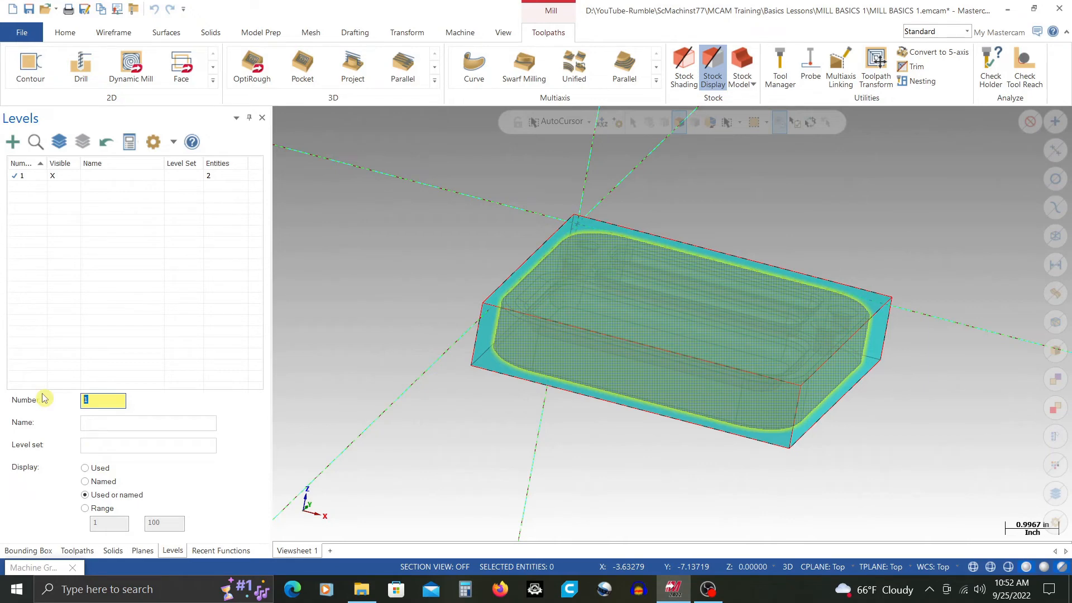
type("200")
key("Tab")
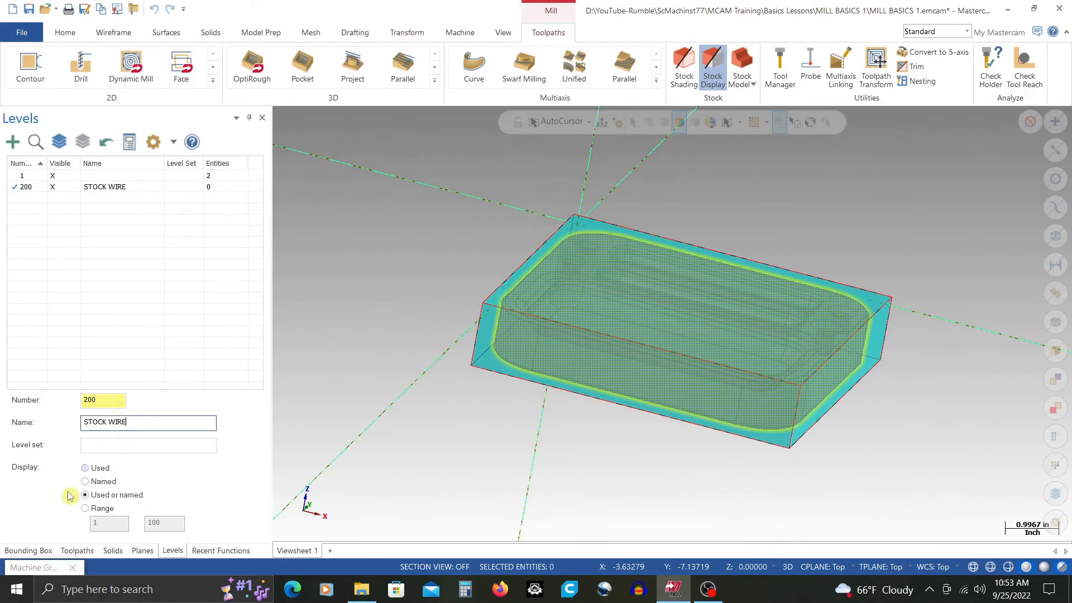
- Generate the bounding box wireframe on the STOCK WIRE level and accept the stock setup
left_click(28, 551)
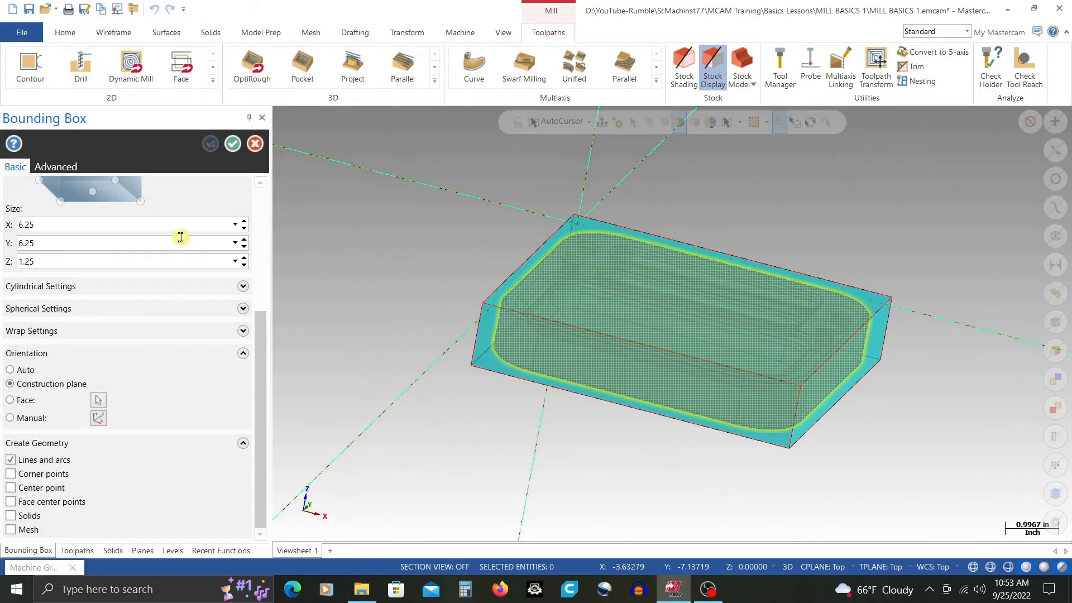
left_click(232, 144)
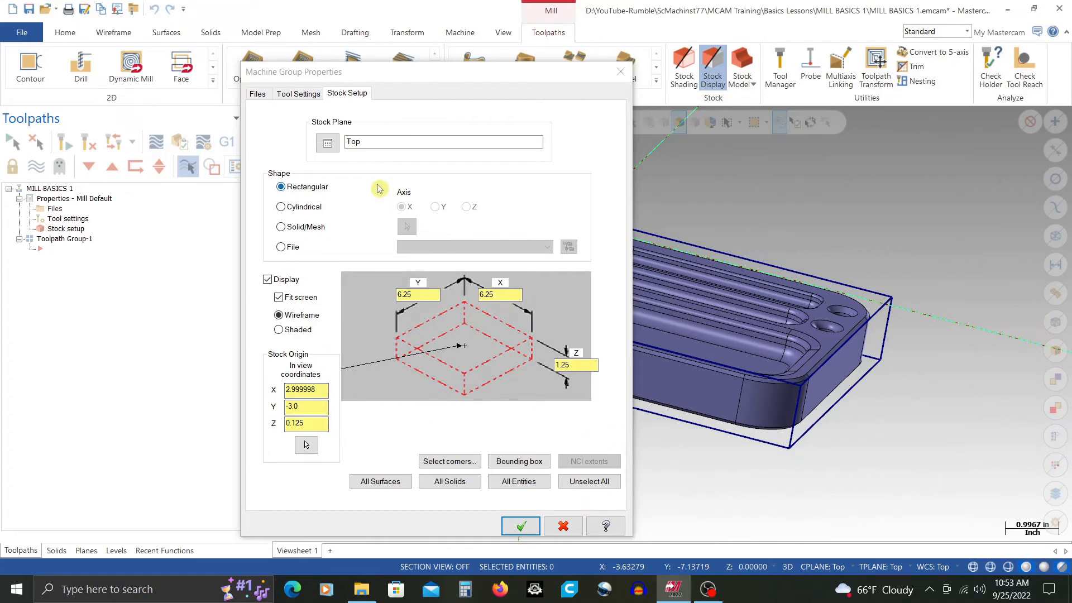
left_click(519, 527)
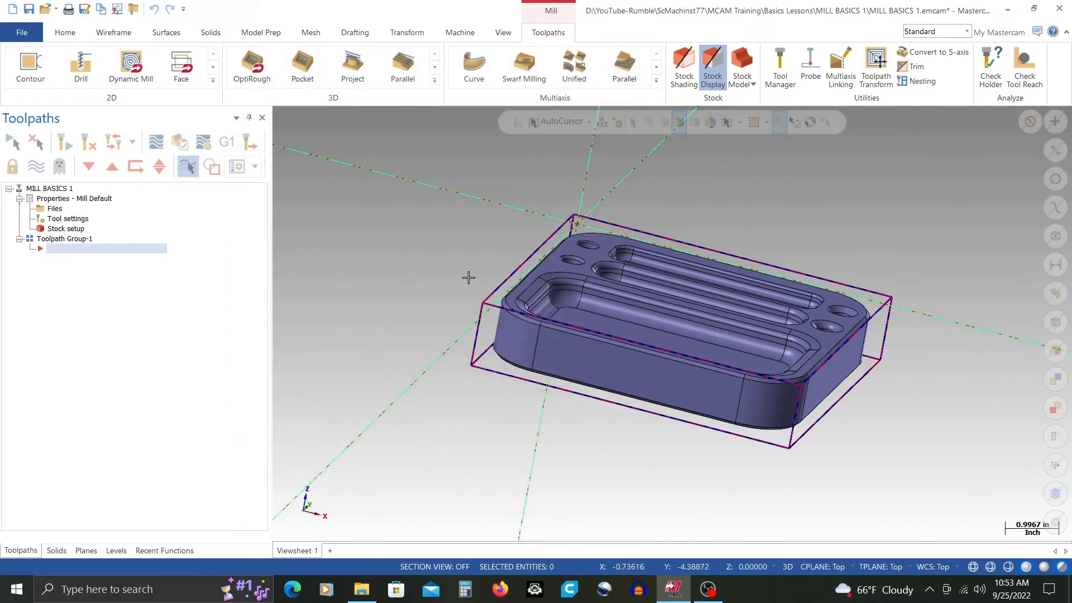
- Examine the stock allowance around the part and the origin's location in front and tilted views
mouse_move(469, 275)
middle_mouse_down()
mouse_move(450, 287)
mouse_move(493, 263)
mouse_move(587, 271)
mouse_move(442, 269)
mouse_move(469, 271)
middle_mouse_up()
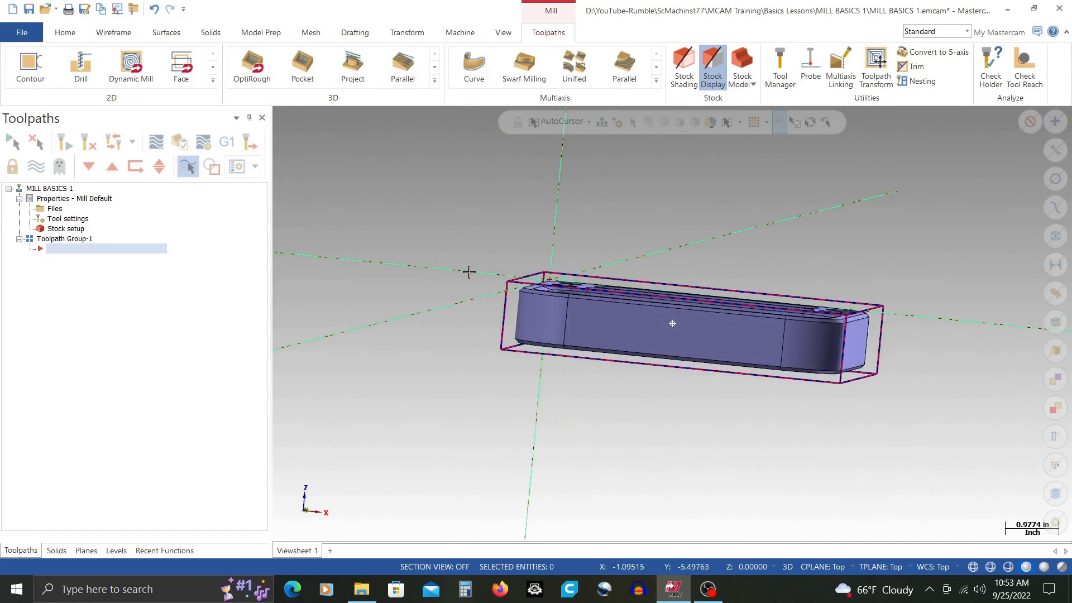
right_click(376, 268)
left_click(437, 361)
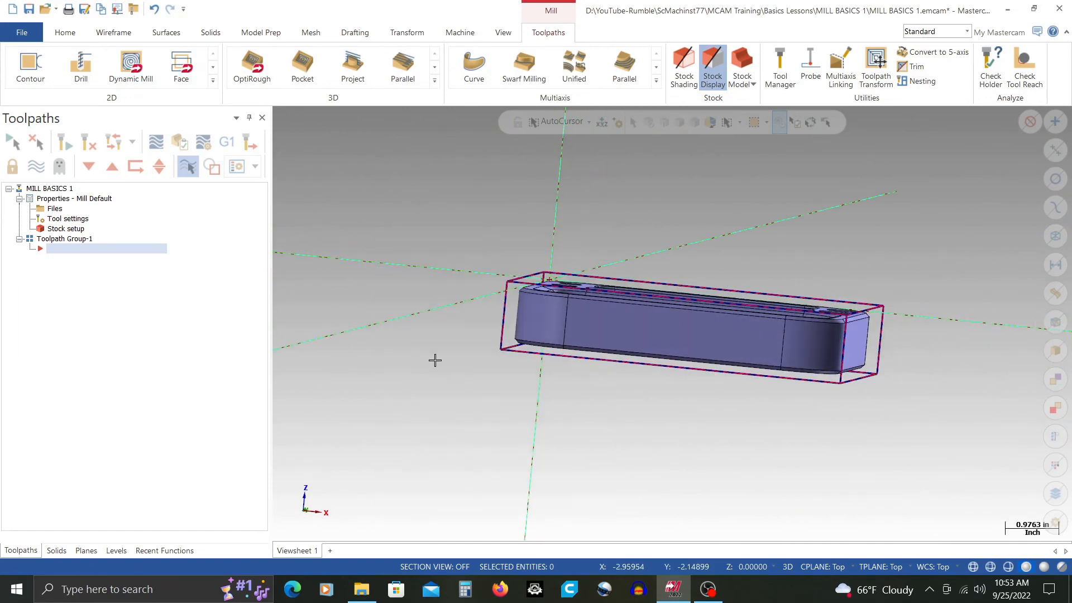
scroll(480, 325, "up", 3)
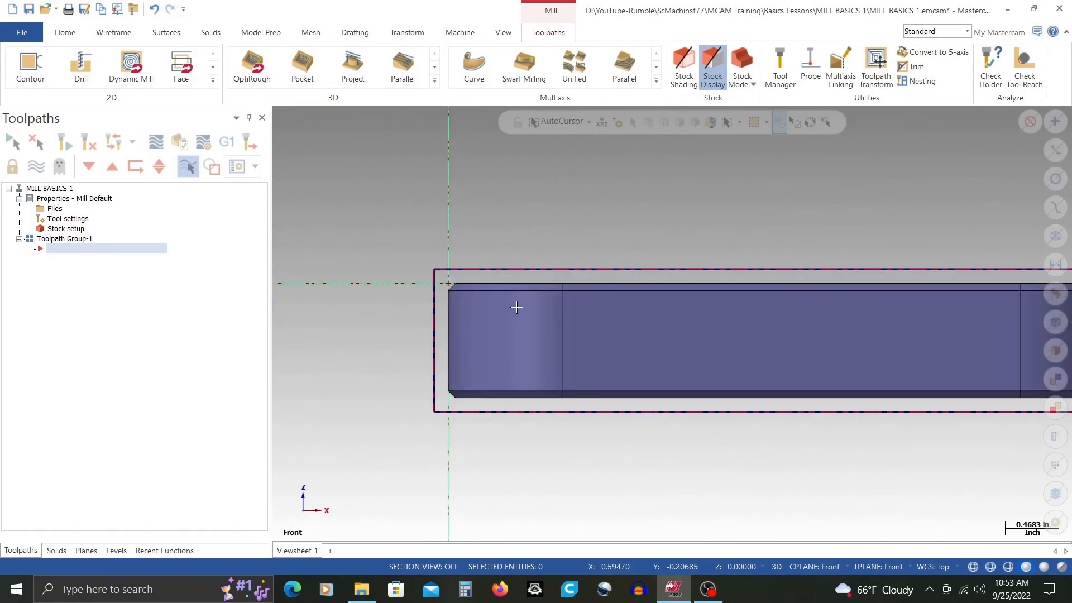
middle_click_drag(480, 325, 454, 437)
scroll(371, 304, "down", 1)
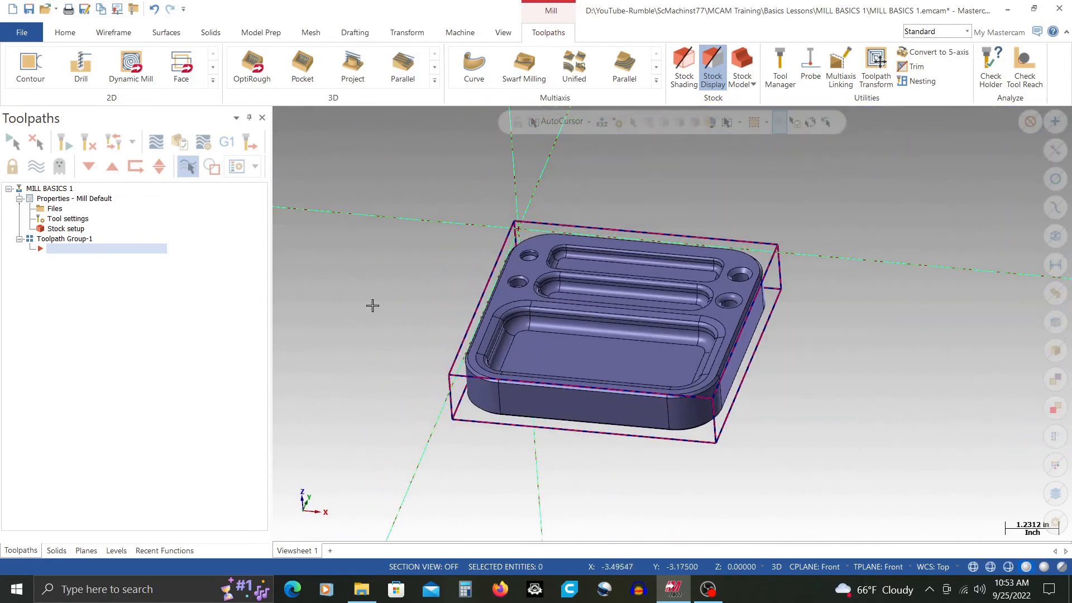
scroll(402, 287, "down", 1)
scroll(402, 288, "up", 1)
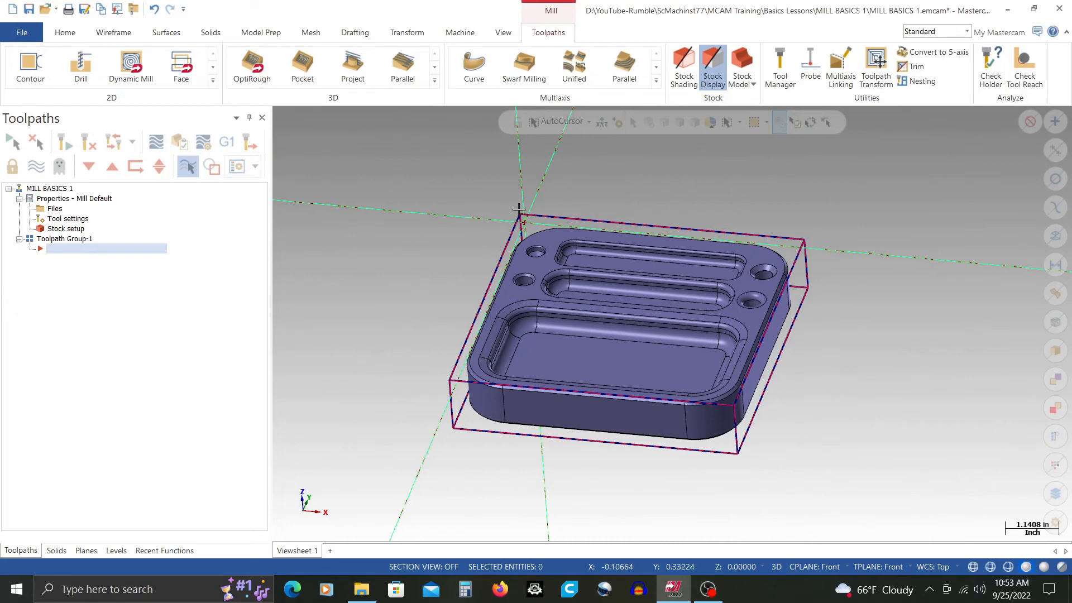
scroll(460, 314, "down", 3)
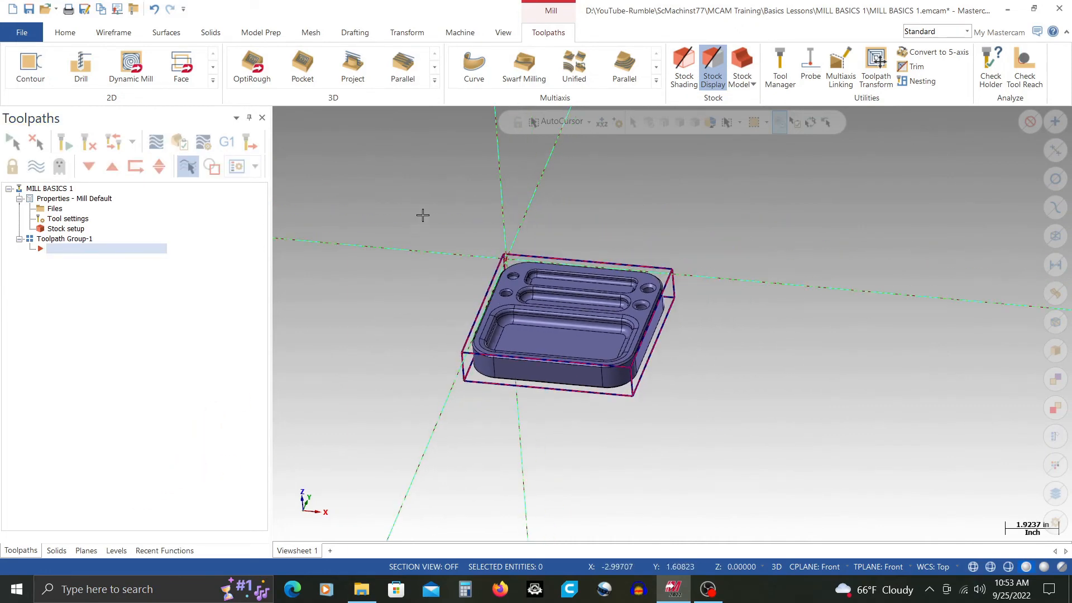
- Translate the solid and stock wireframe in Move mode from the stock's upper back-left corner to the origin
left_click_drag(423, 215, 754, 487)
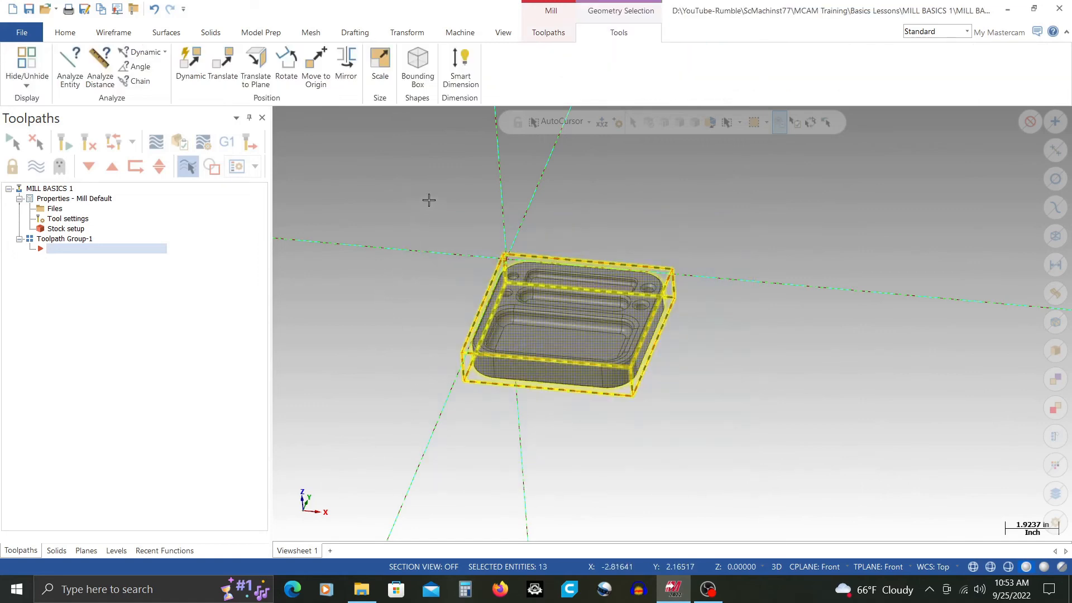
left_click_drag(427, 198, 729, 465)
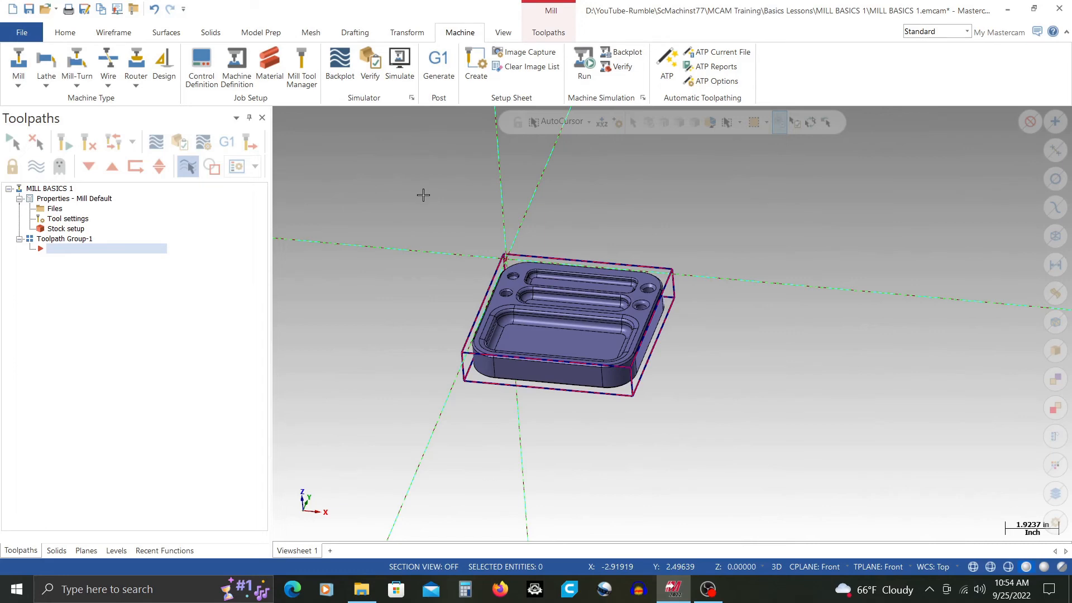
left_click_drag(375, 175, 820, 444)
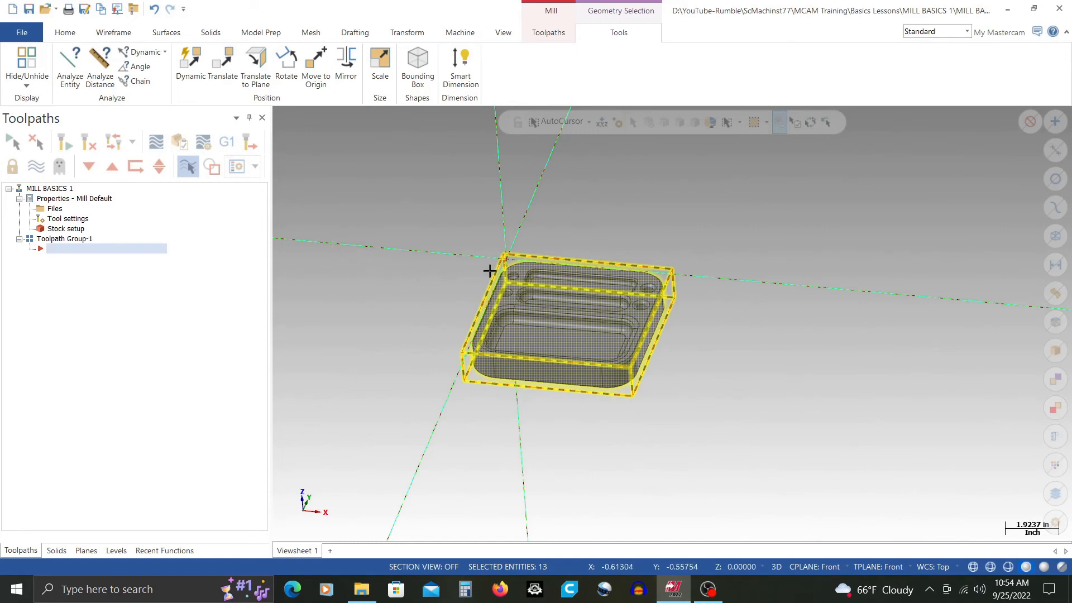
left_click(223, 63)
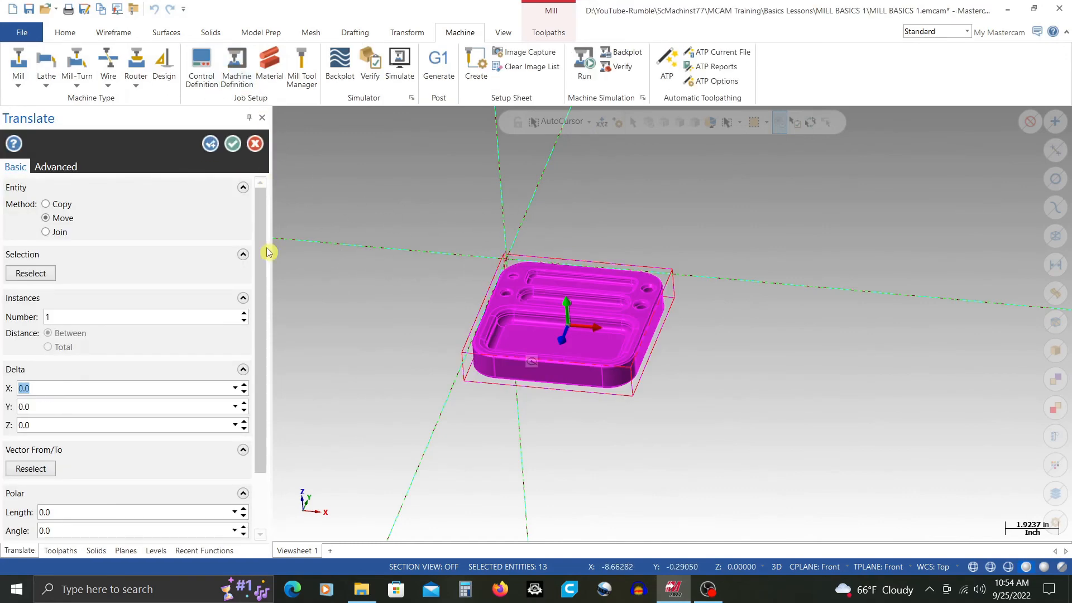
left_click(31, 469)
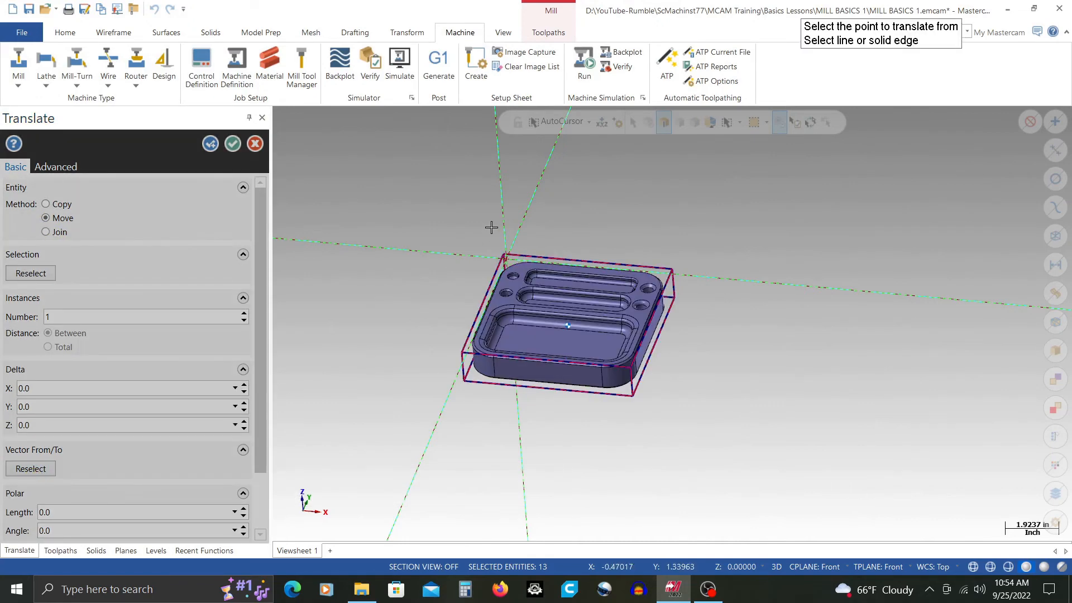
left_click(505, 256)
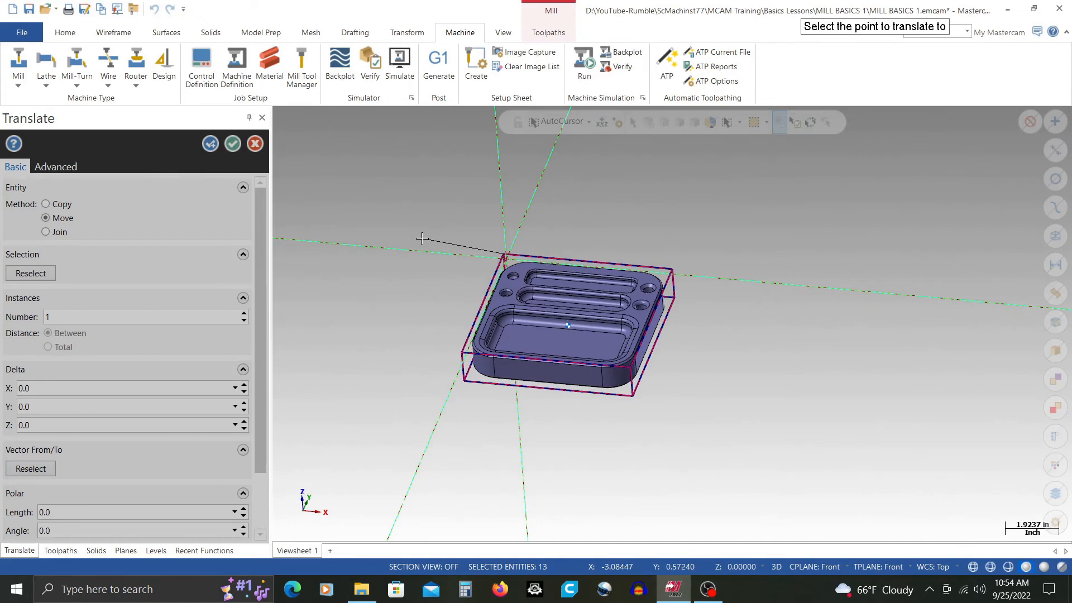
left_click(422, 239)
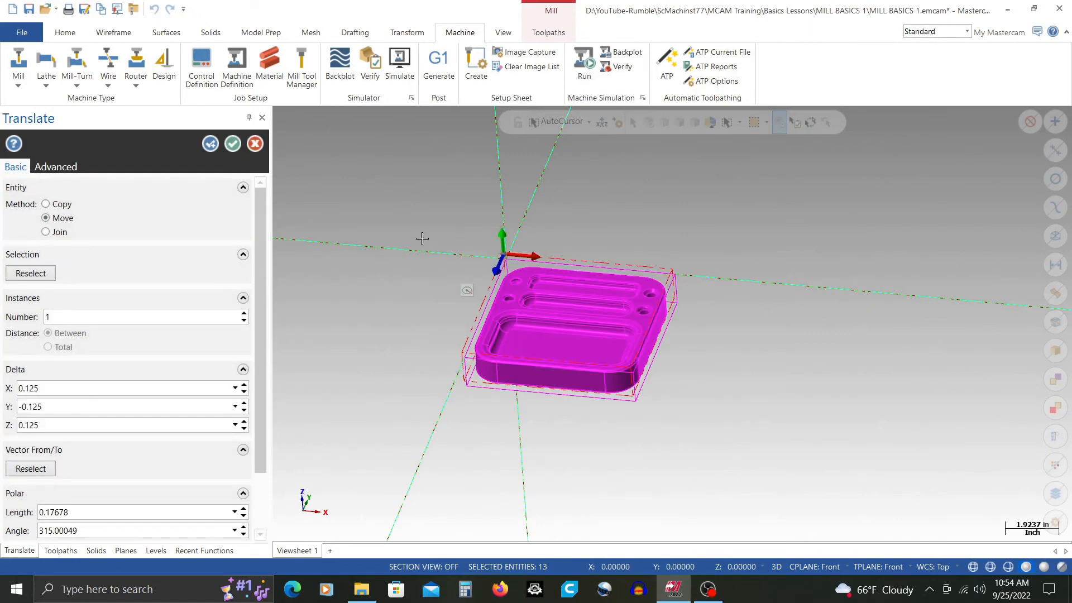
left_click(233, 144)
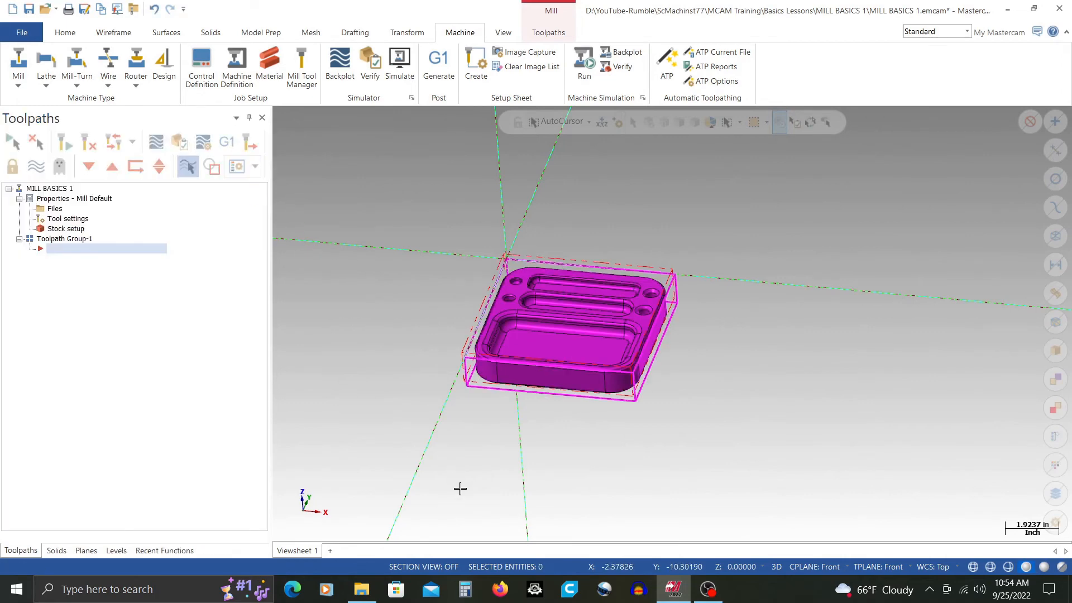
- Refit the machine group's stock bounding box around the moved solid and stock wireframe
scroll(500, 365, "up", 3)
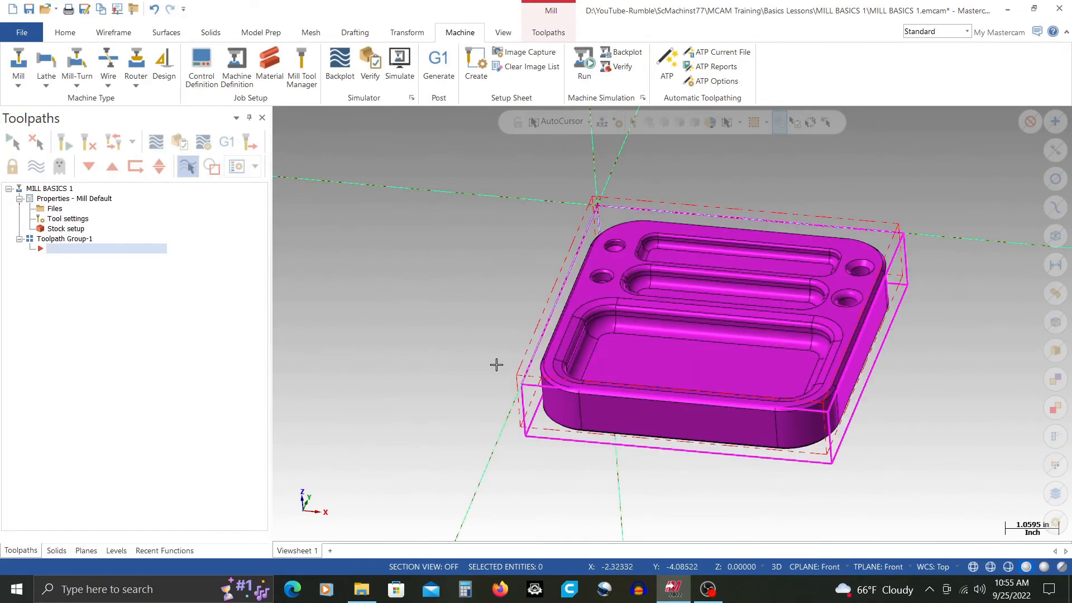
mouse_move(497, 365)
middle_mouse_down()
mouse_move(514, 333)
mouse_move(593, 306)
mouse_move(505, 316)
mouse_move(471, 345)
mouse_move(584, 333)
middle_mouse_up()
scroll(498, 244, "up", 3)
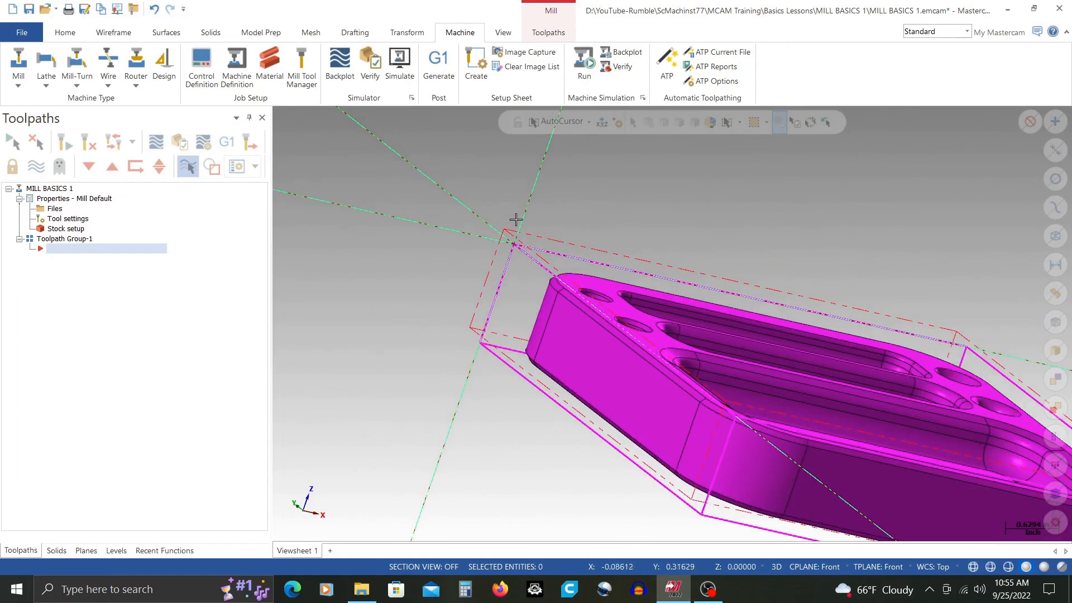
scroll(497, 244, "down", 3)
middle_click_drag(536, 261, 400, 289)
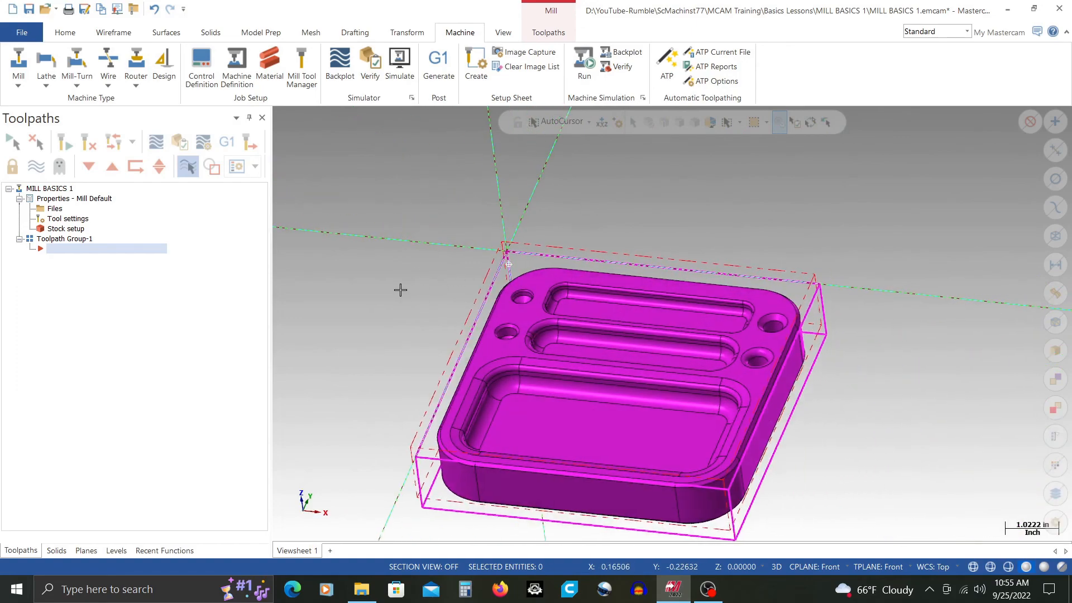
scroll(637, 265, "down", 2)
left_click(66, 229)
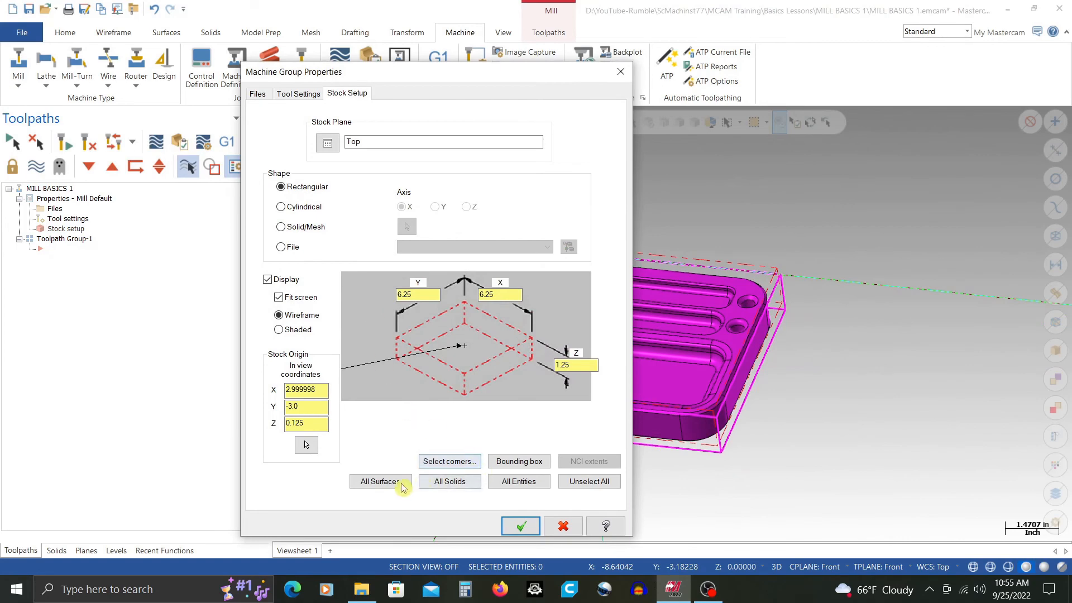
left_click(509, 461)
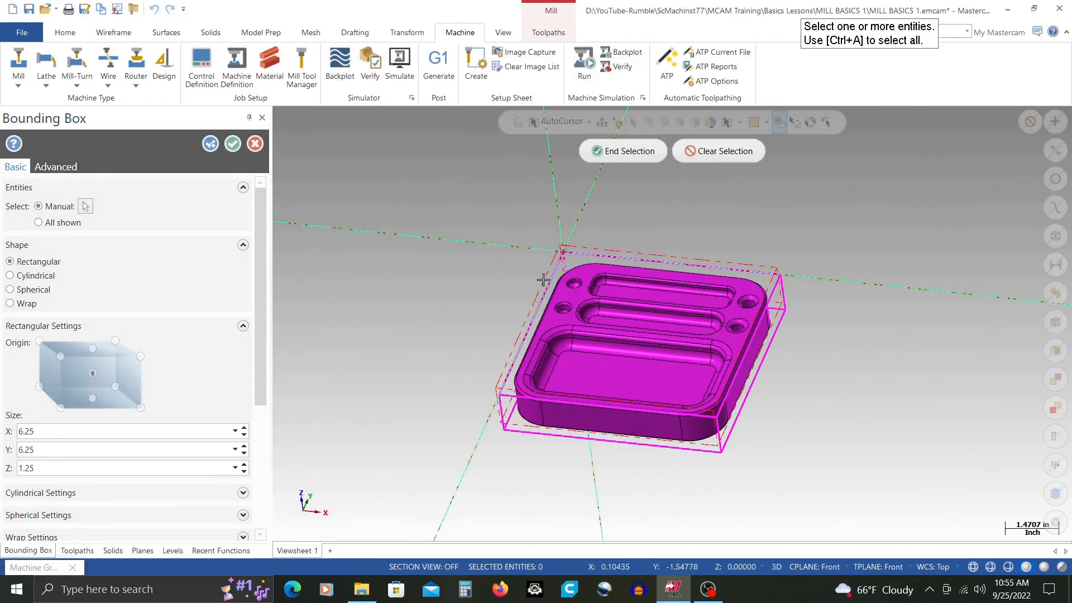
left_click_drag(493, 225, 832, 498)
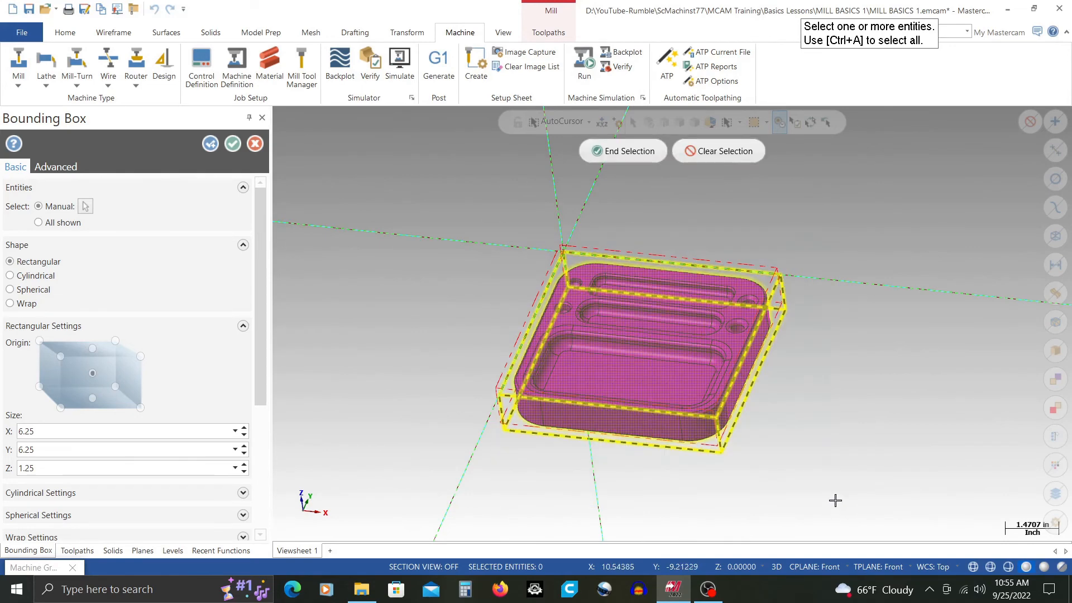
left_click(621, 152)
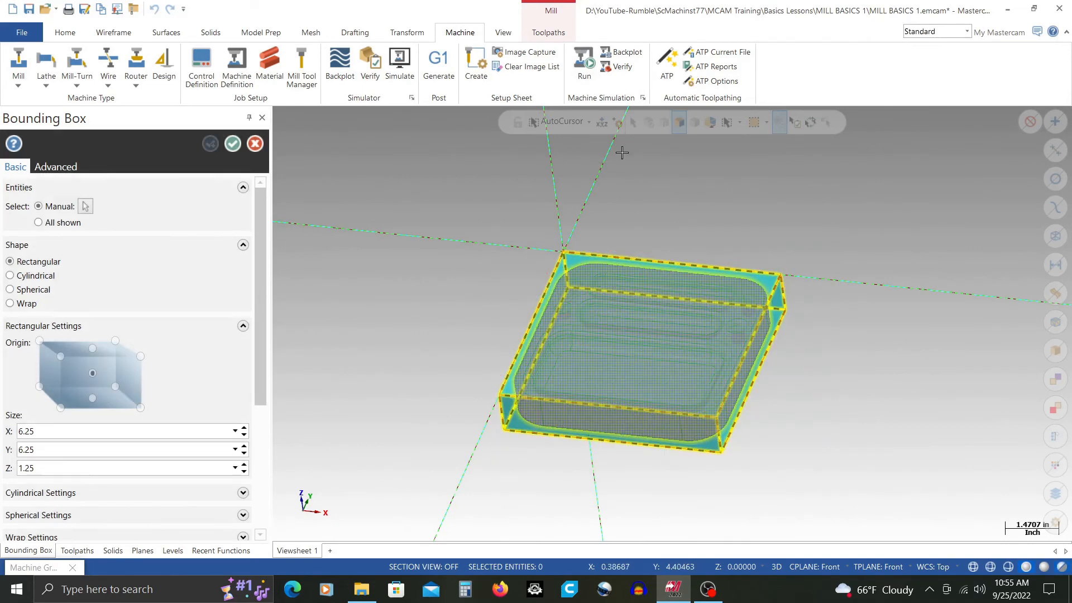
- Apply the refitted bounding box without creating extra geometry and accept the updated stock setup
left_click_drag(259, 296, 262, 438)
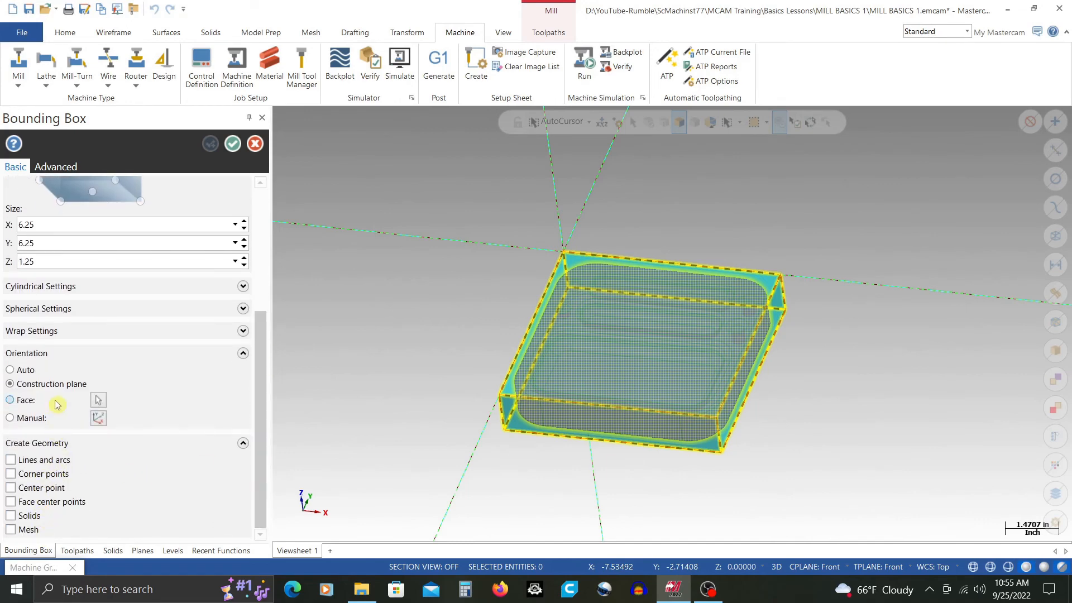
left_click(233, 144)
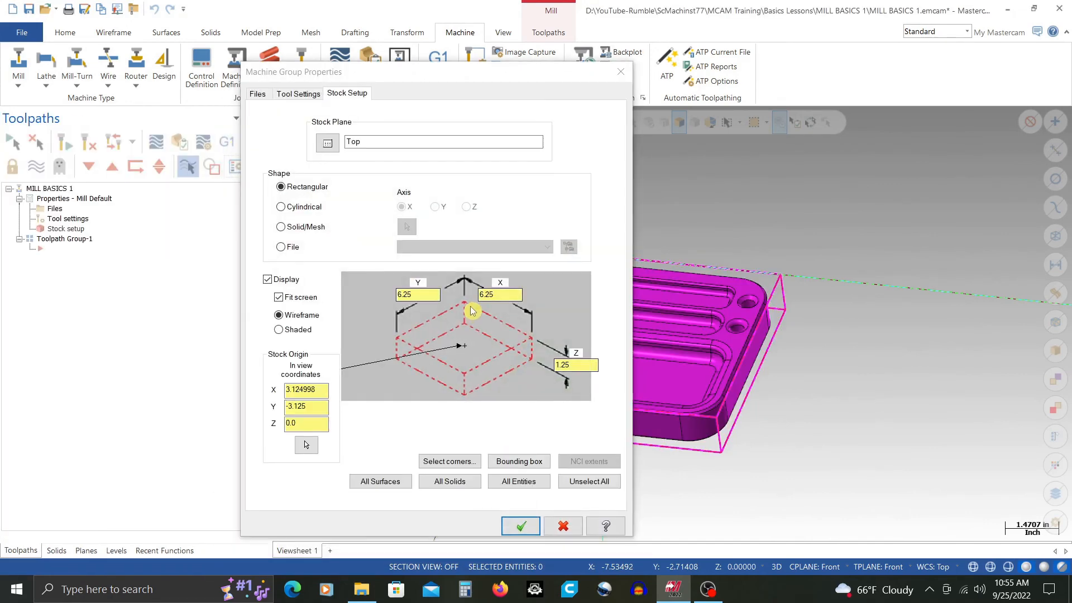
left_click(521, 526)
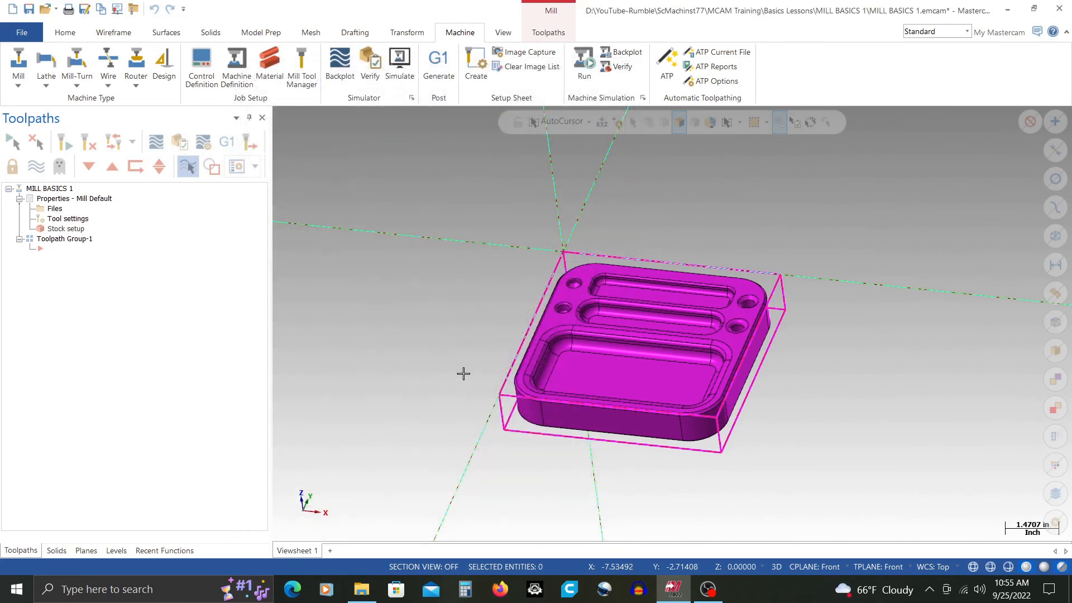
- Set the machine group's comment to "STOCK IS 6.25 X 6.25 X1.25; X0 AND Y0 ARE BACK LEFT CORNER; ZO TOP OF STOCK"
right_click(431, 280)
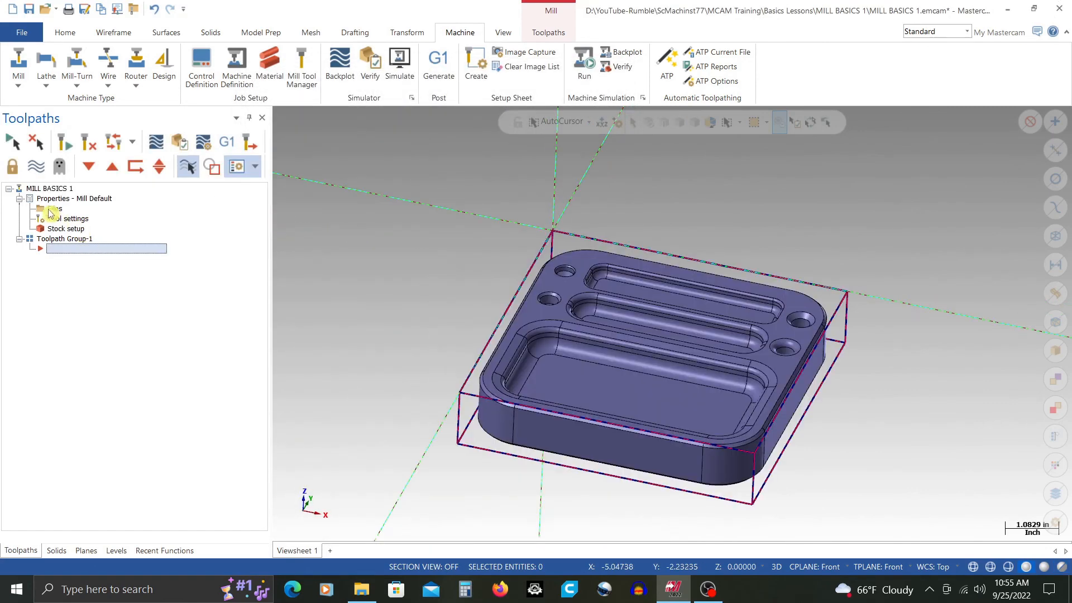
left_click(49, 213)
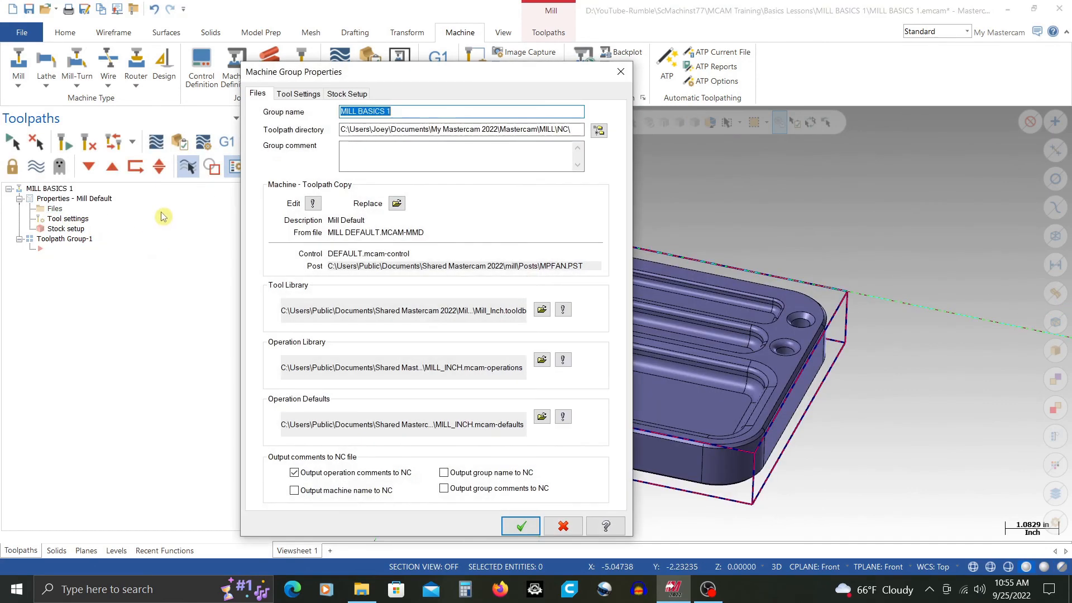
left_click(391, 154)
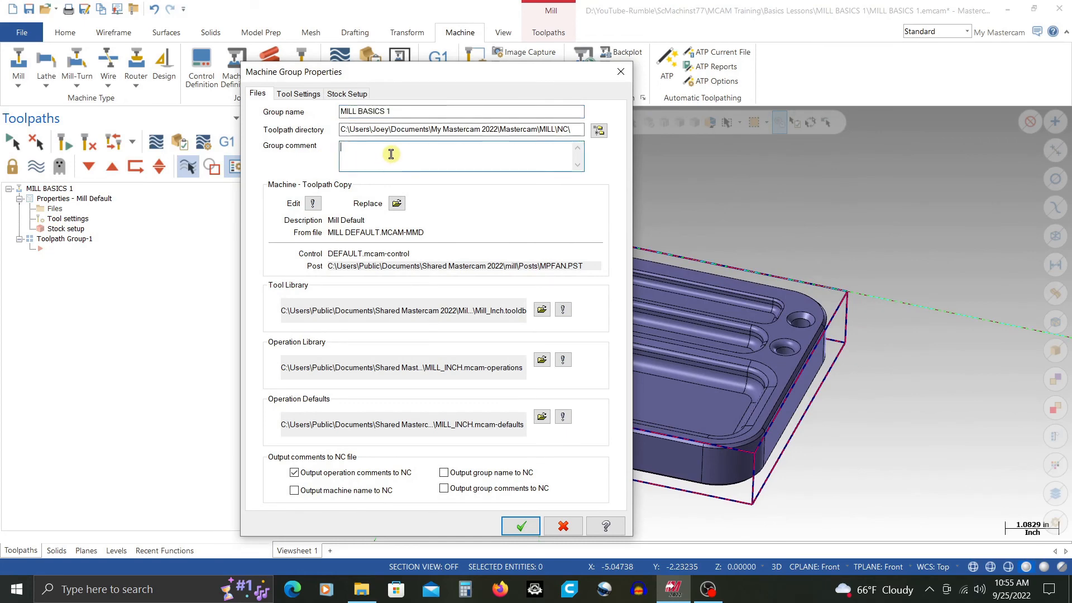
type("ST")
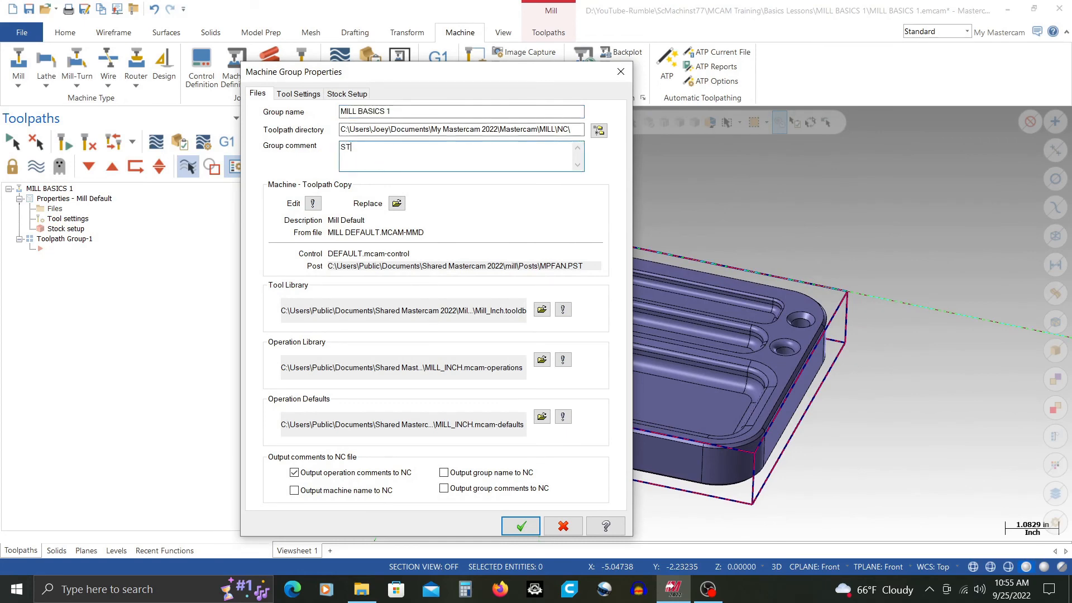
type("OCK")
type("IS 6.25 X 6.25 X1.25")
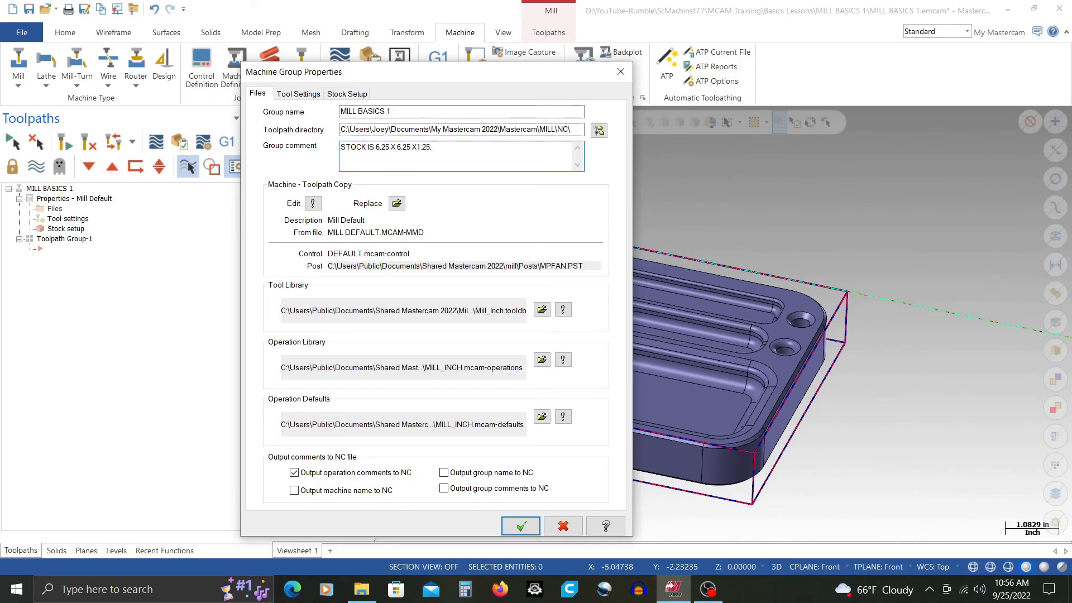
type("; X0 AND Y0 ARE BACK LEFT CO")
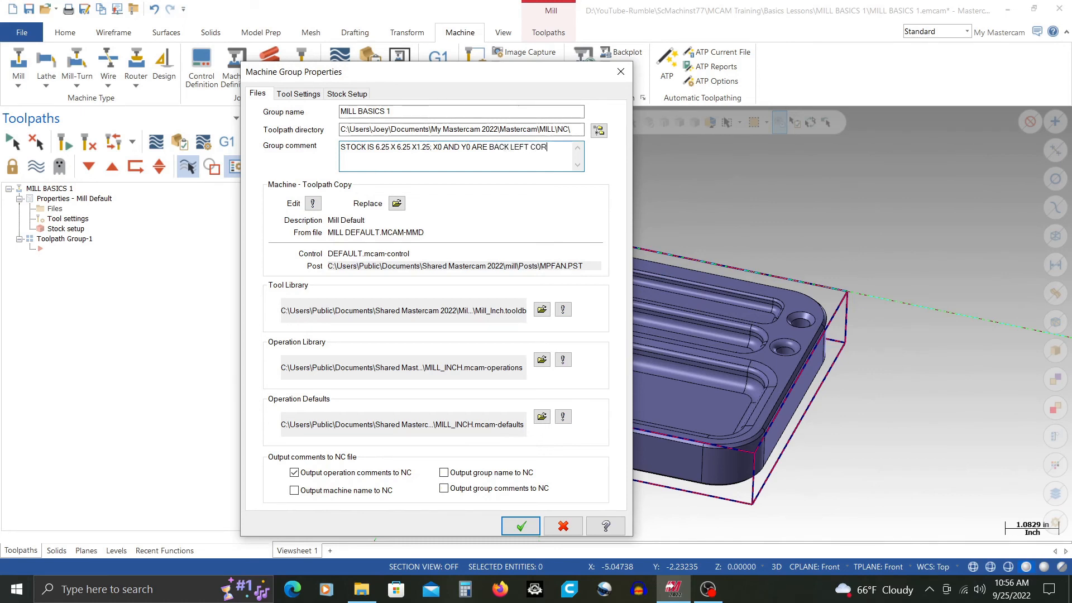
type("R; Z0 TOP OF STOCK")
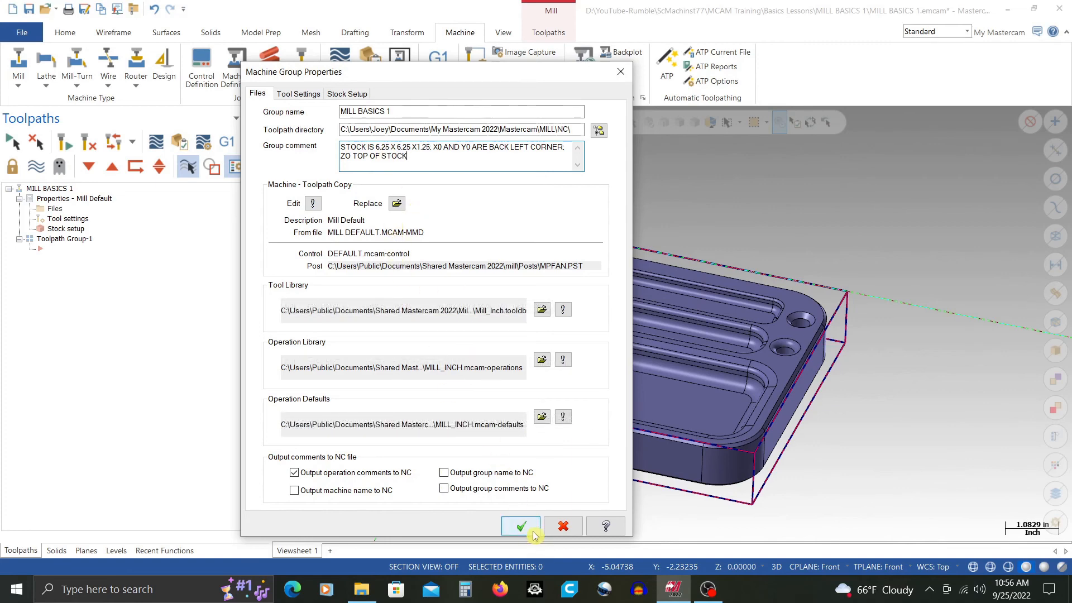
left_click(515, 527)
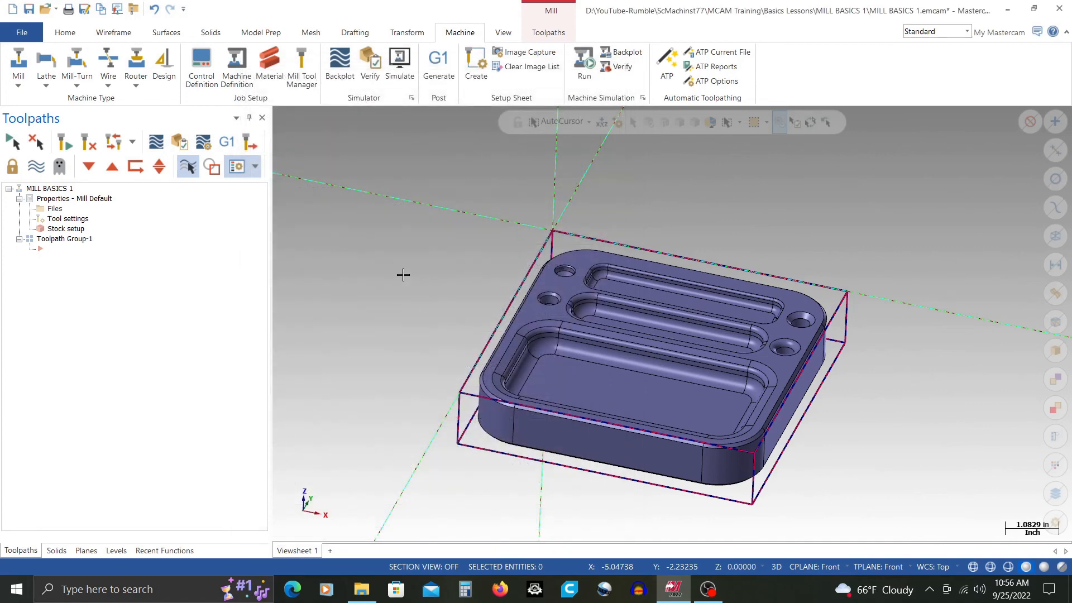
- Rename the toolpath group under the MILL BASICS 1 machine group as OP1
left_click(66, 240)
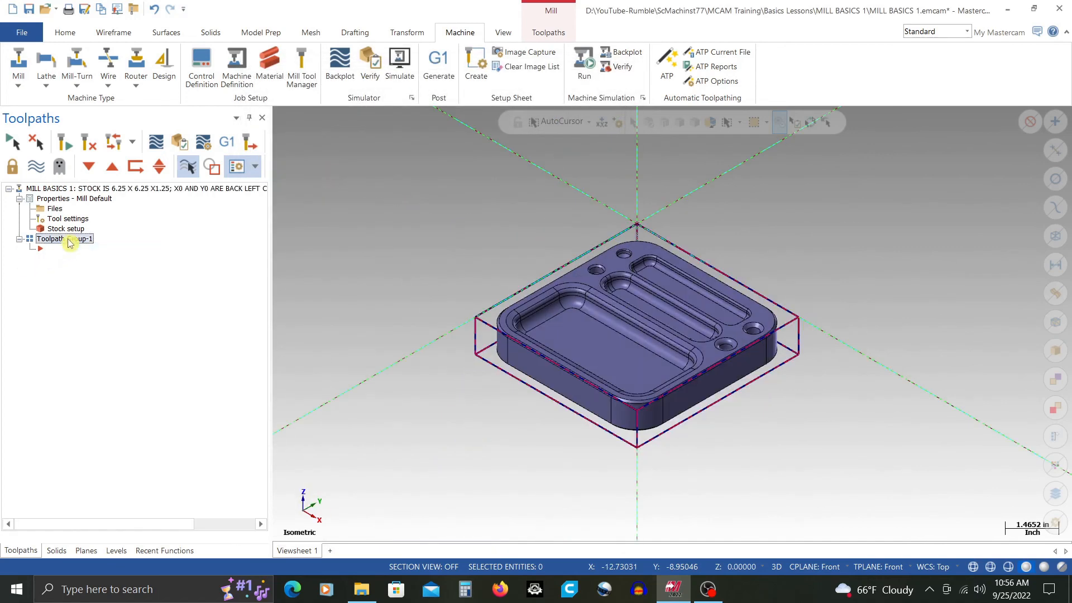
left_click(66, 240)
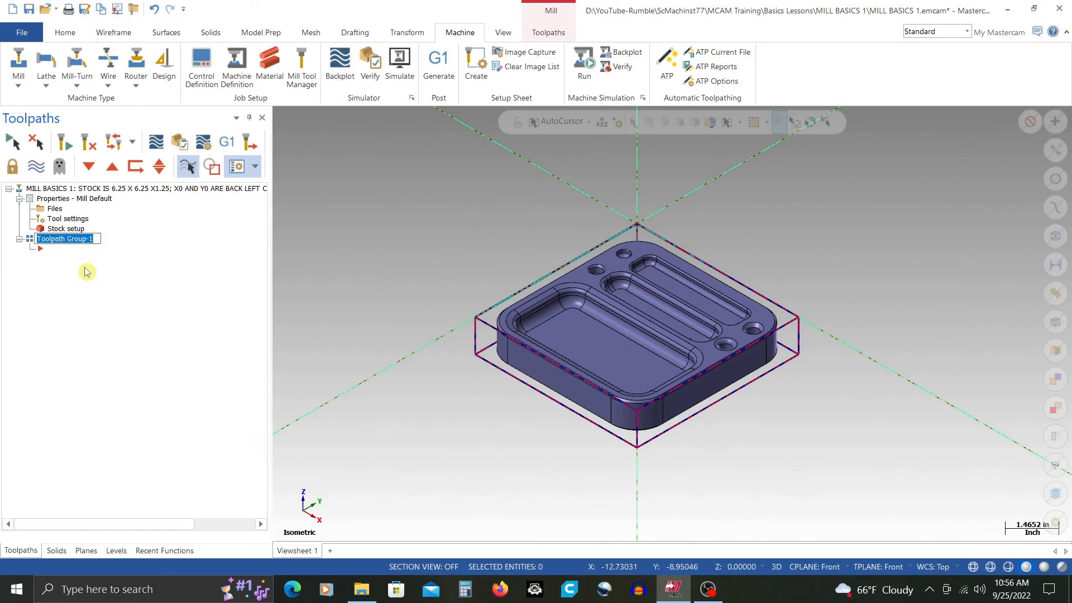
type("OP1")
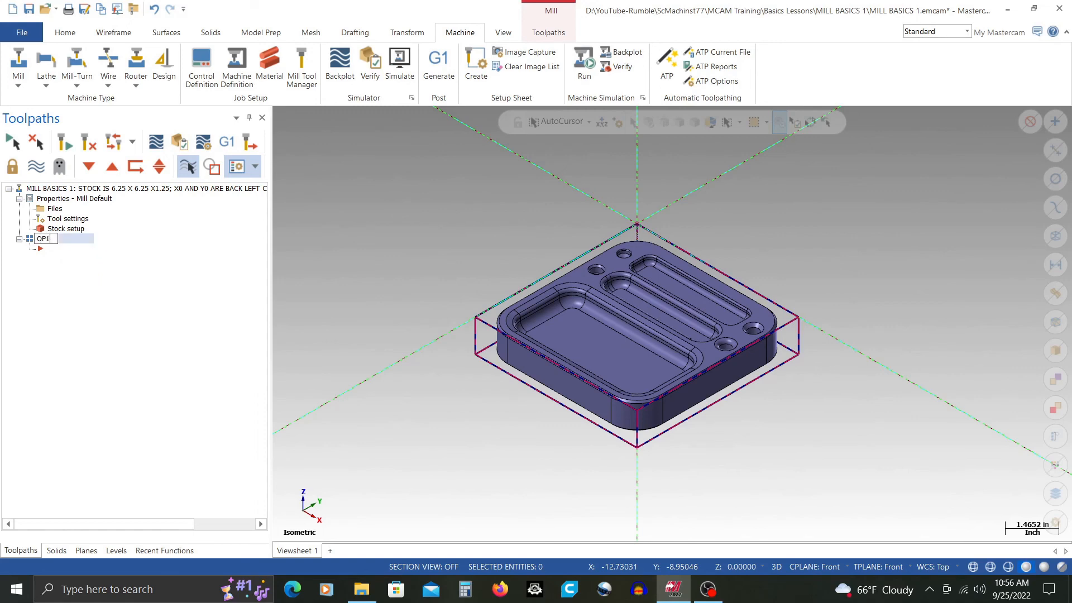
left_click(39, 271)
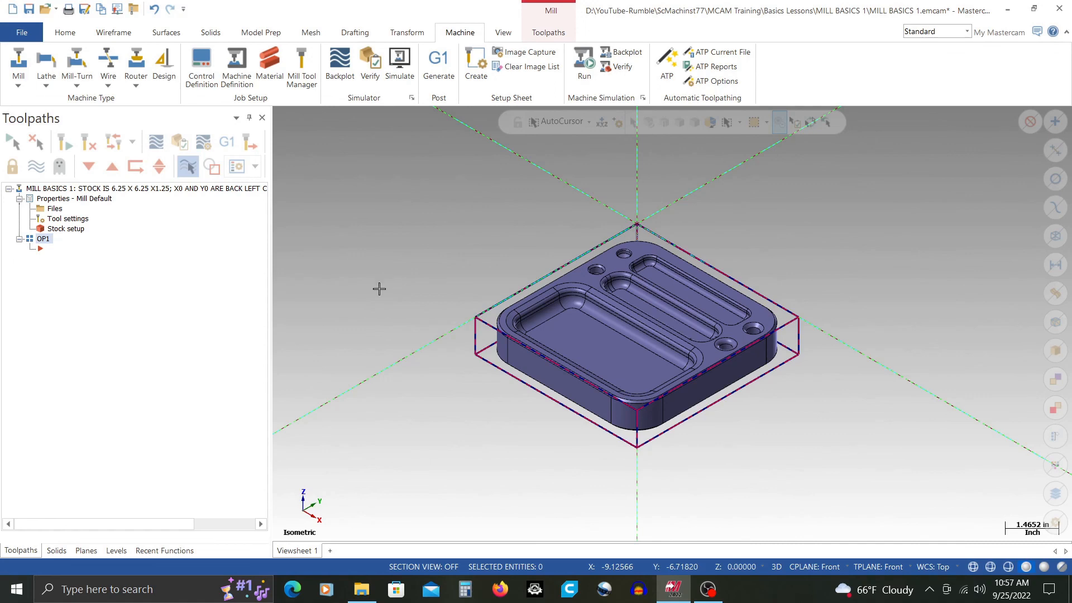
scroll(378, 290, "down", 2)
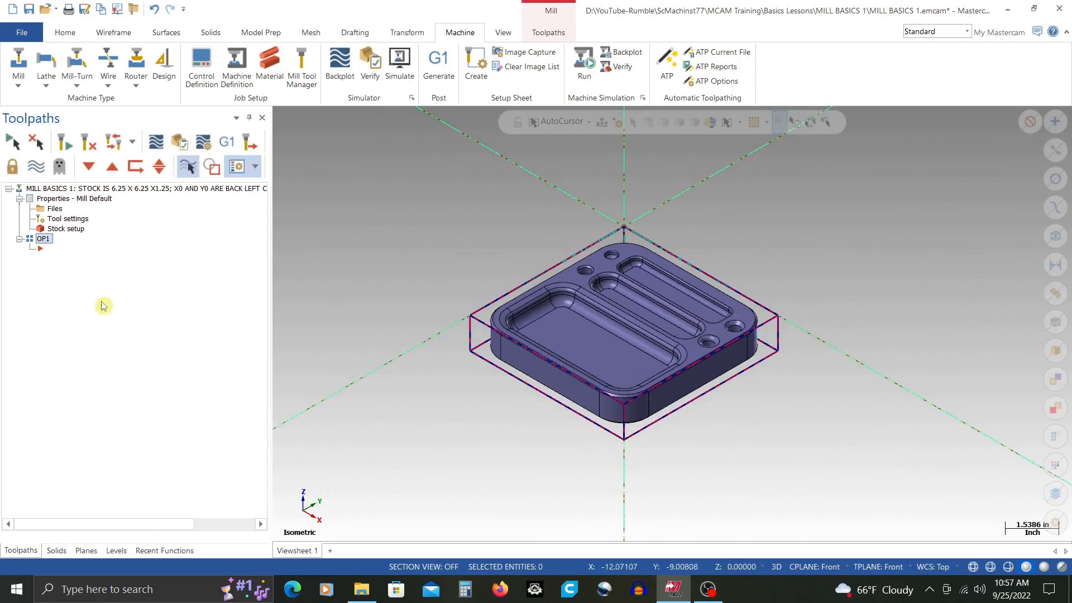